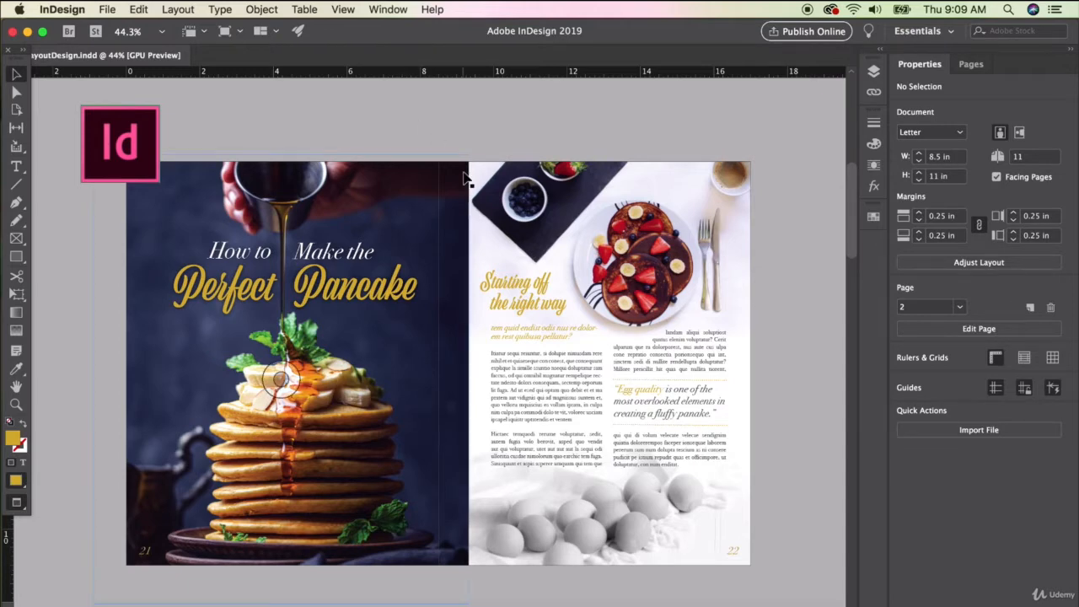
# Go to the blank spread below the pancake article.
pyautogui.scroll(-5, 466, 174)
pyautogui.scroll(-12, 504, 346)
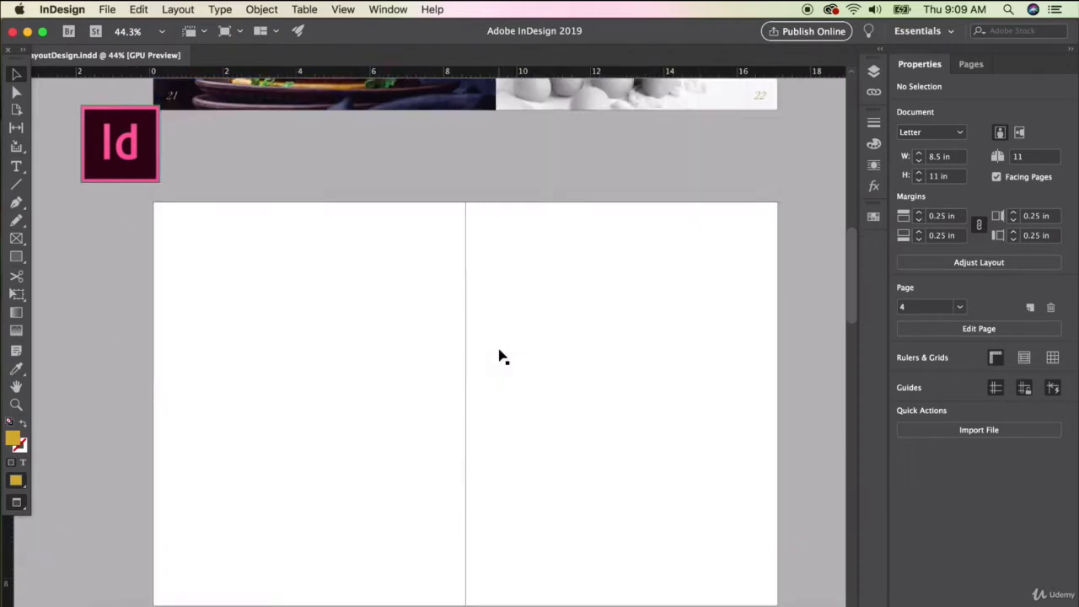
pyautogui.scroll(2, 499, 351)
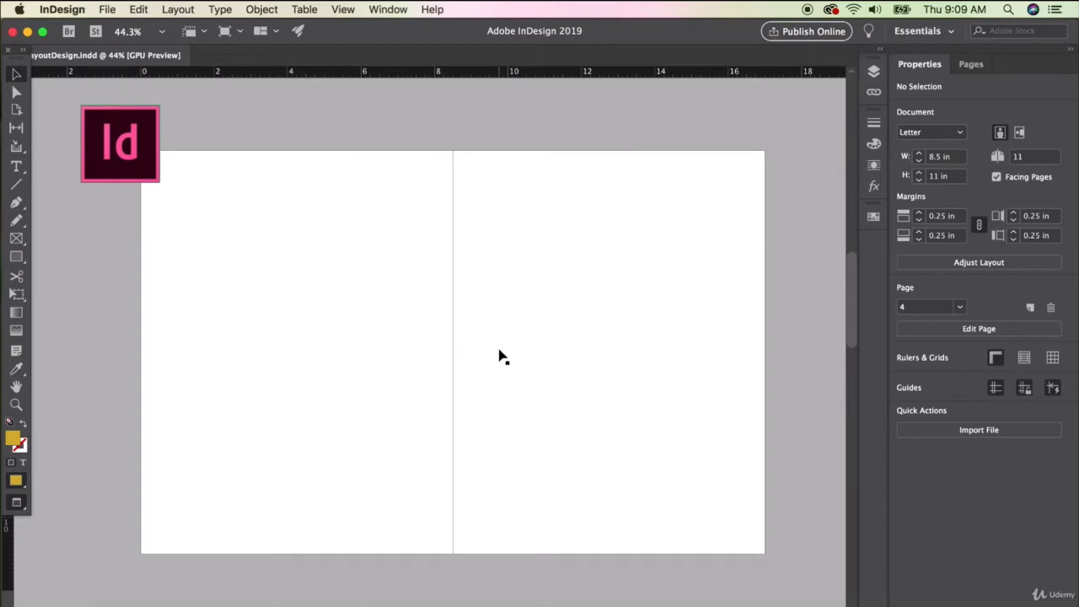
# Start a new document setup and set its units to inches.
pyautogui.click(107, 9)
pyautogui.moveTo(122, 30)
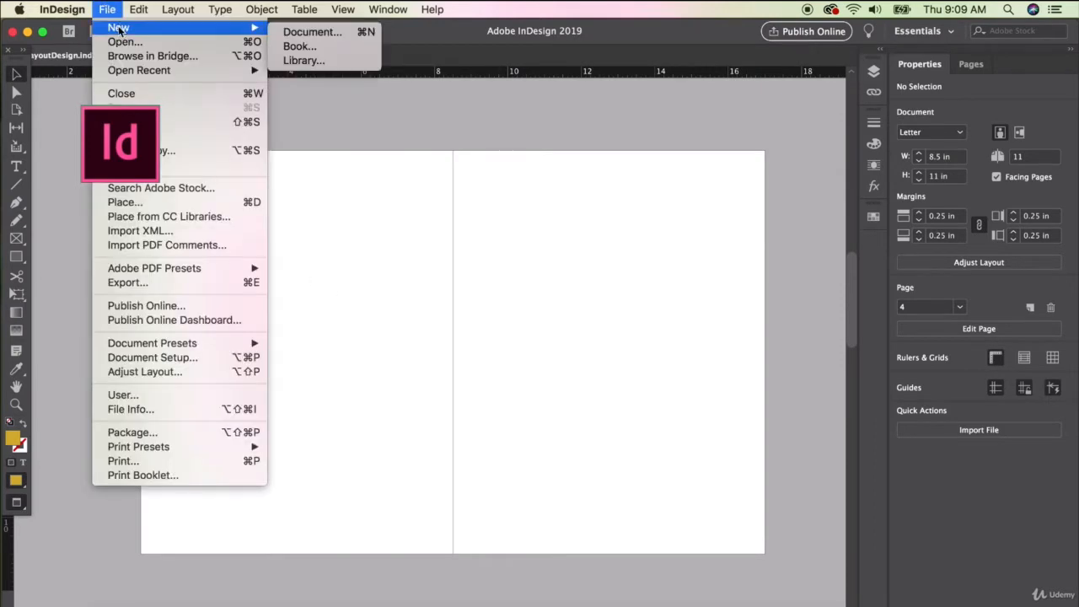
pyautogui.click(312, 34)
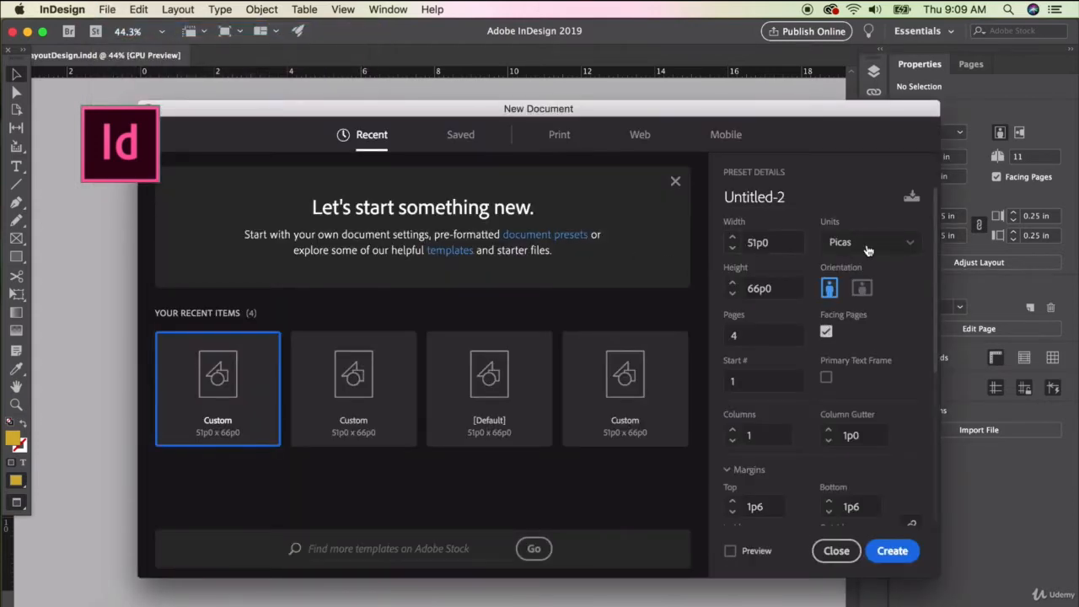
pyautogui.click(869, 251)
pyautogui.click(844, 319)
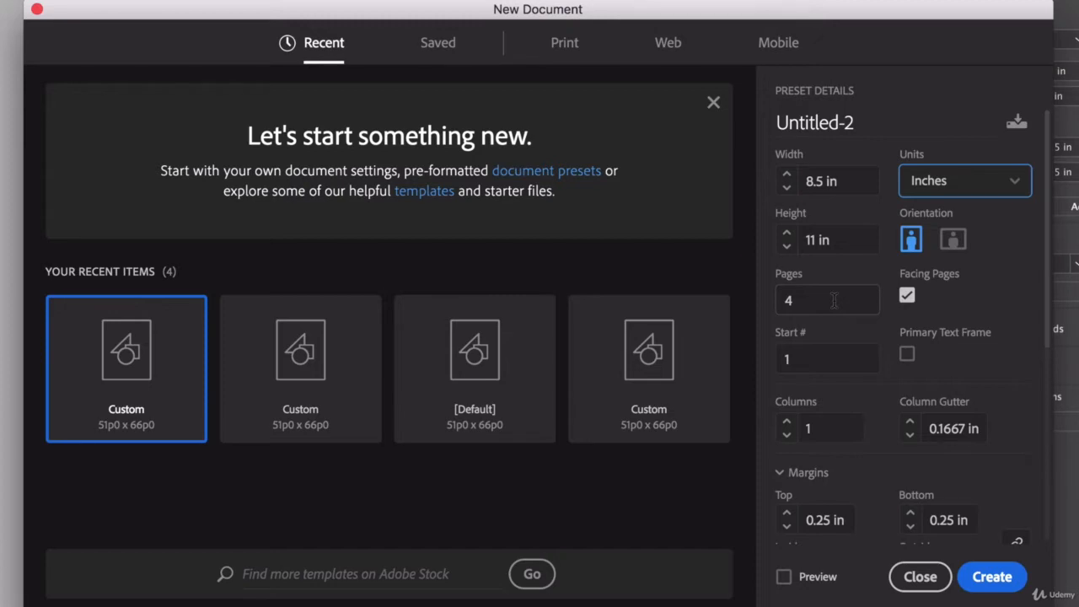
pyautogui.click(834, 301)
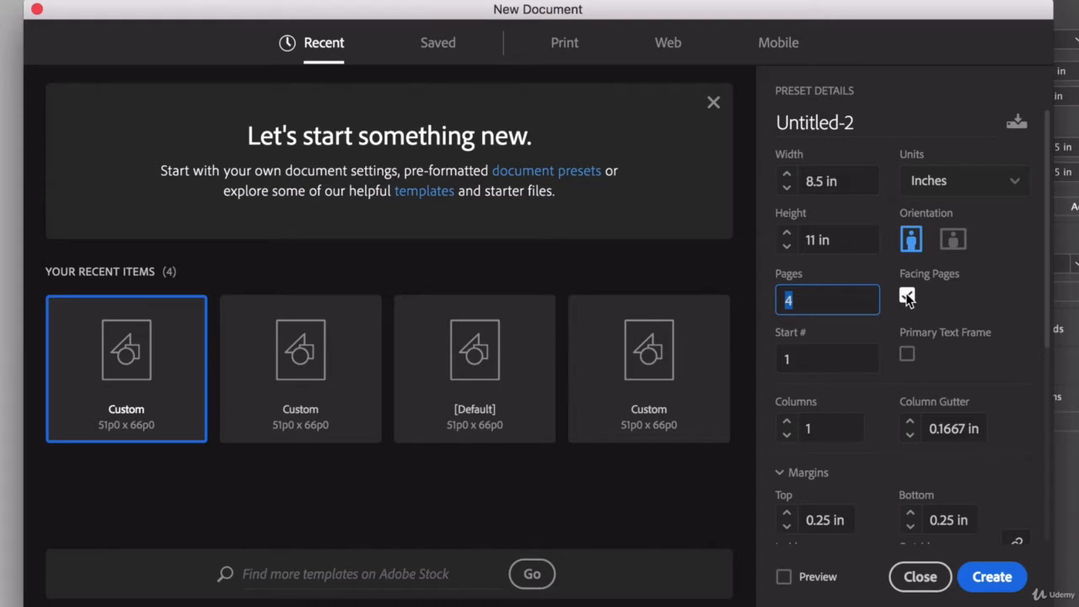
# Try 0.5 in for the new document's linked margins and return them to 0.25 in.
pyautogui.scroll(-5, 795, 474)
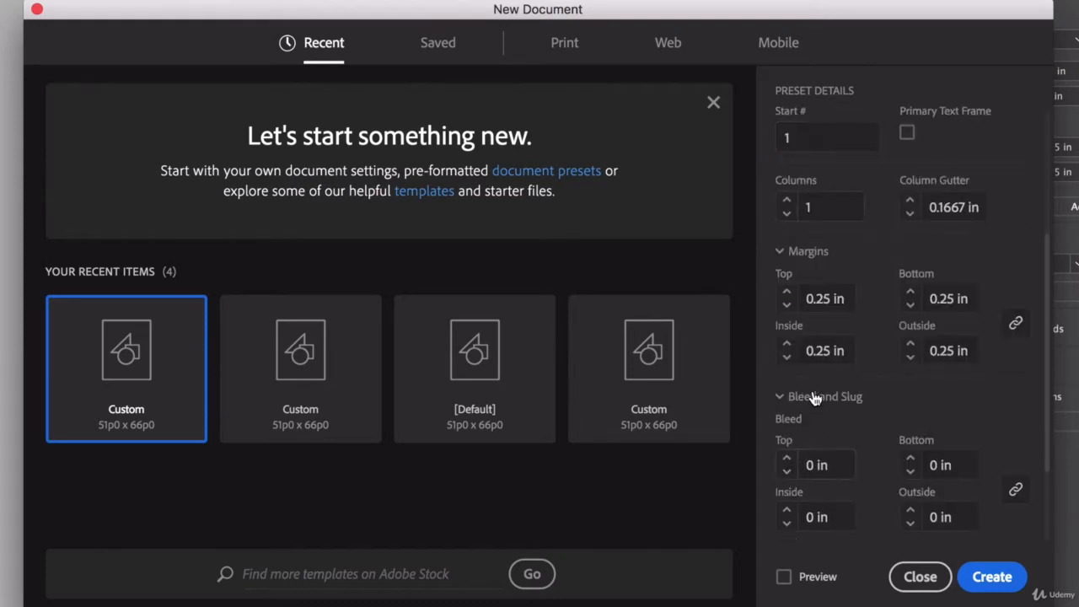
pyautogui.click(786, 292)
pyautogui.click(786, 292)
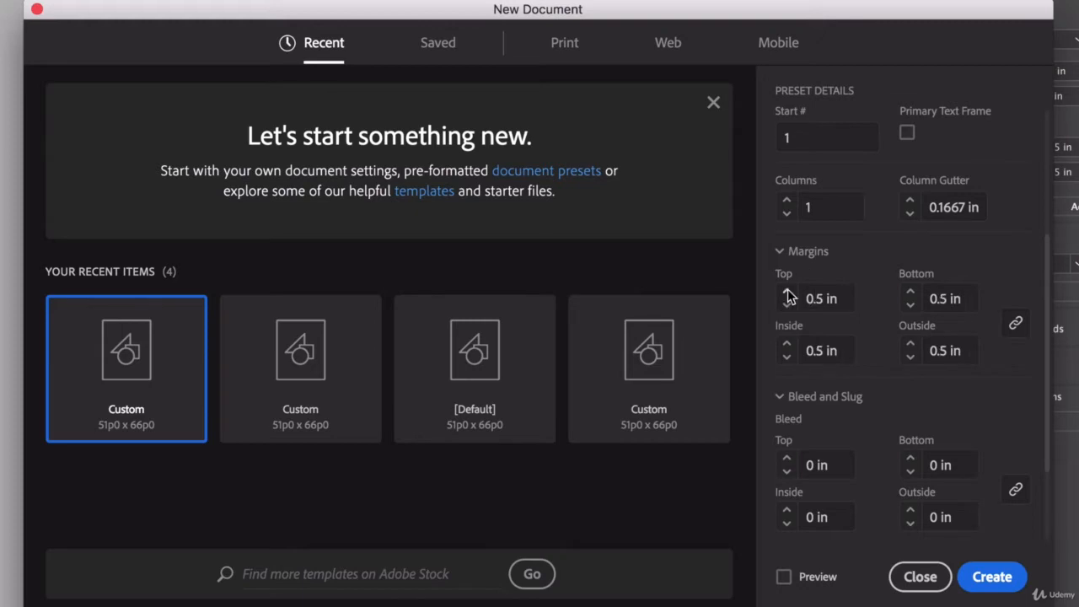
pyautogui.click(787, 305)
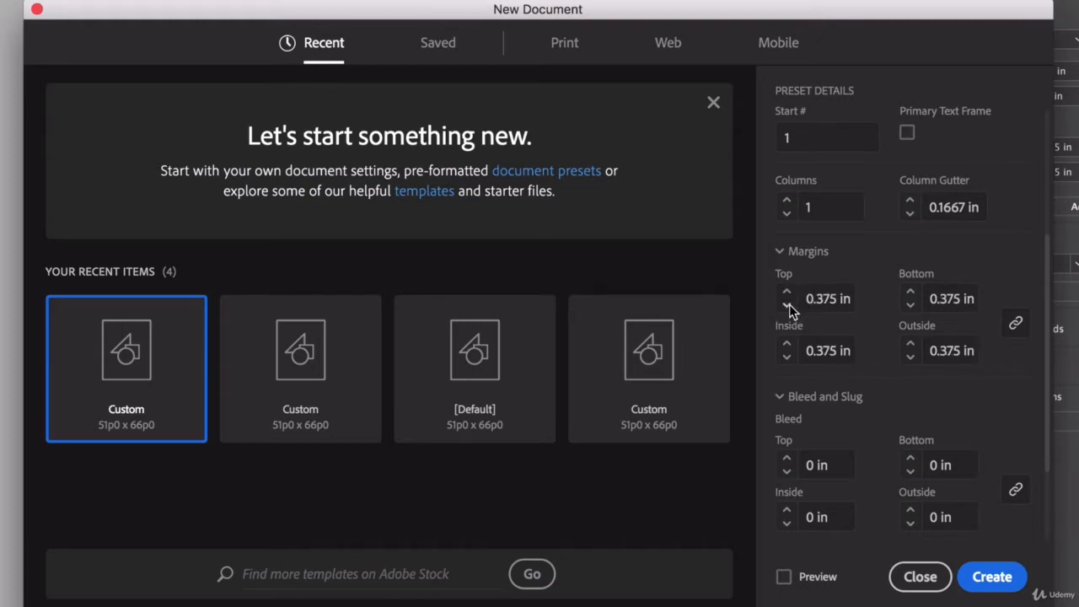
pyautogui.click(786, 305)
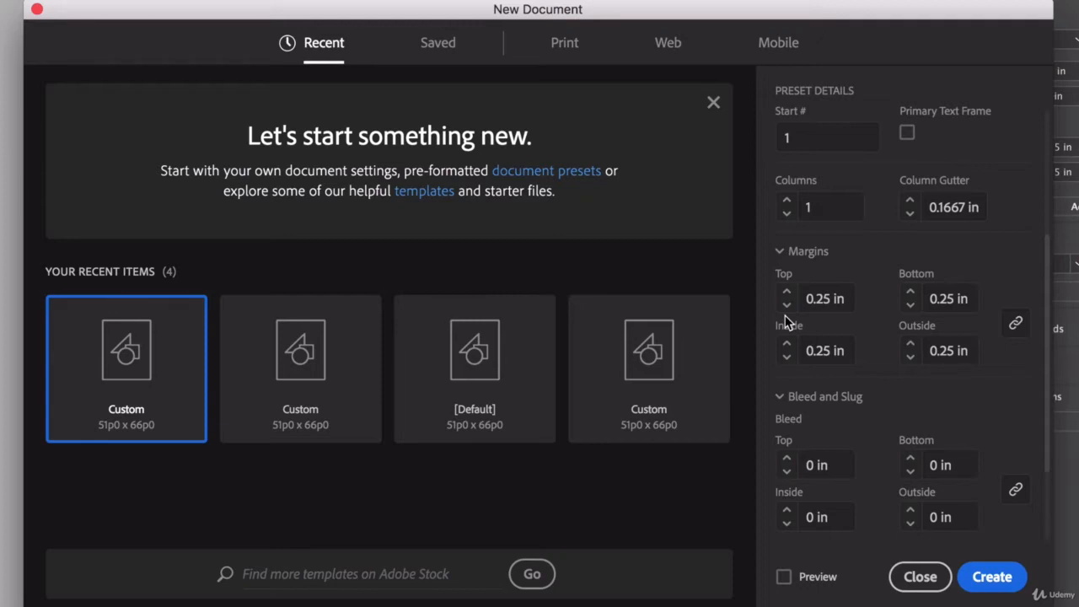
# Try a 0.125 in bleed on all sides of the new document and dismiss the setup without creating it.
pyautogui.scroll(-1, 802, 462)
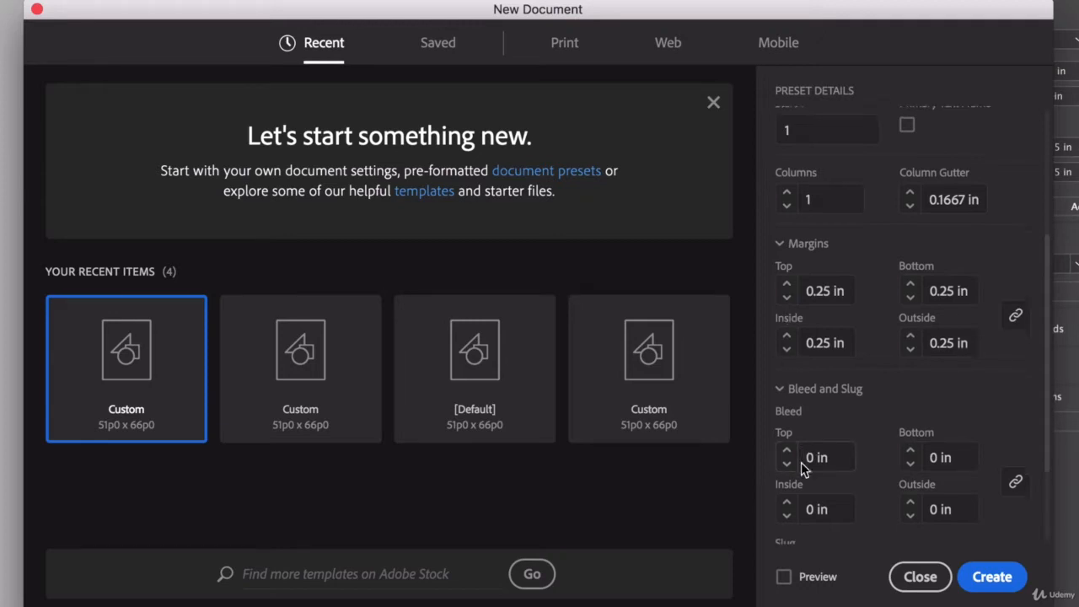
pyautogui.click(787, 439)
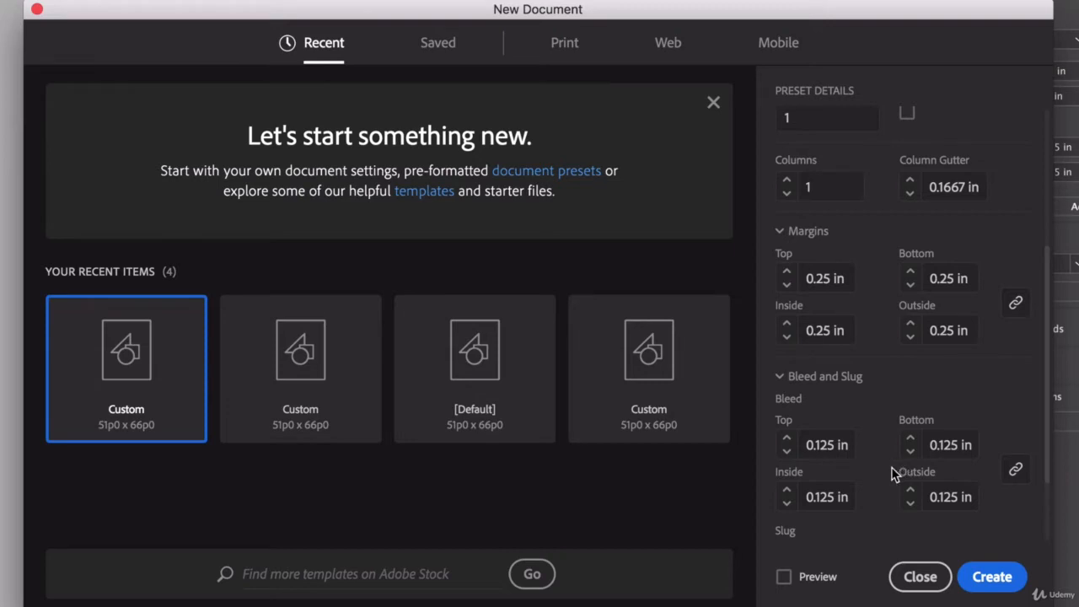
pyautogui.click(919, 577)
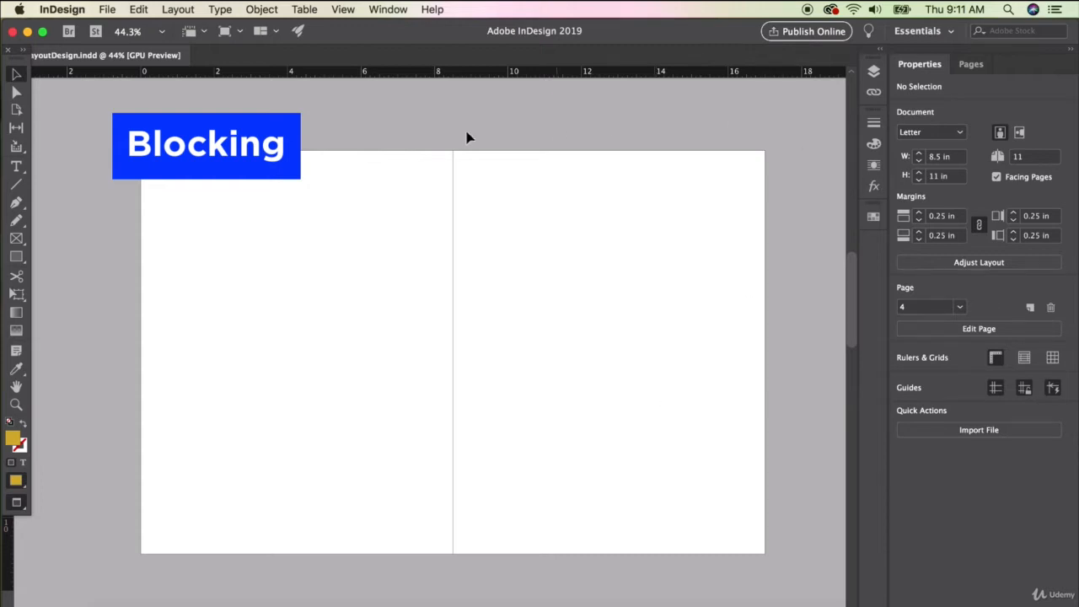
# Activate the Rectangle tool and set the fill to a mid grey of C 0, M 0, Y 0, K 43.
pyautogui.click(16, 256)
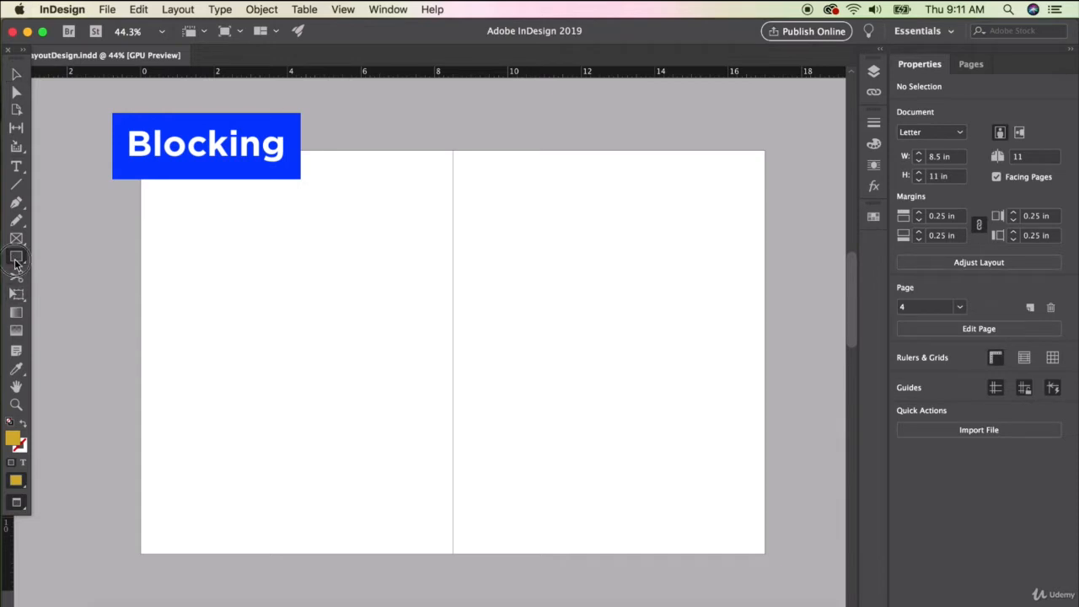
pyautogui.click(16, 259)
pyautogui.click(88, 282)
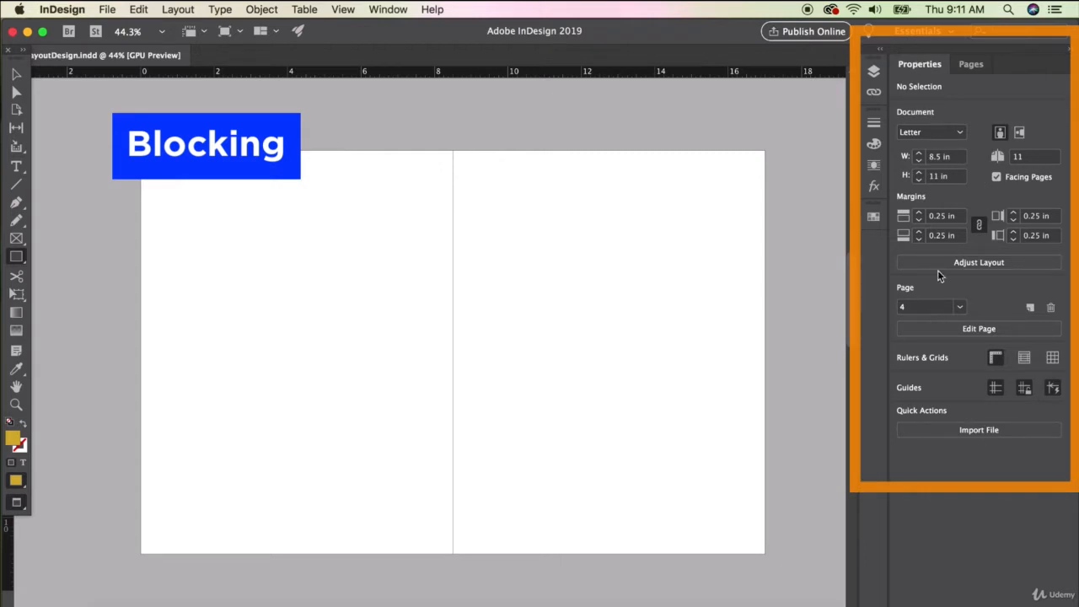
pyautogui.click(393, 9)
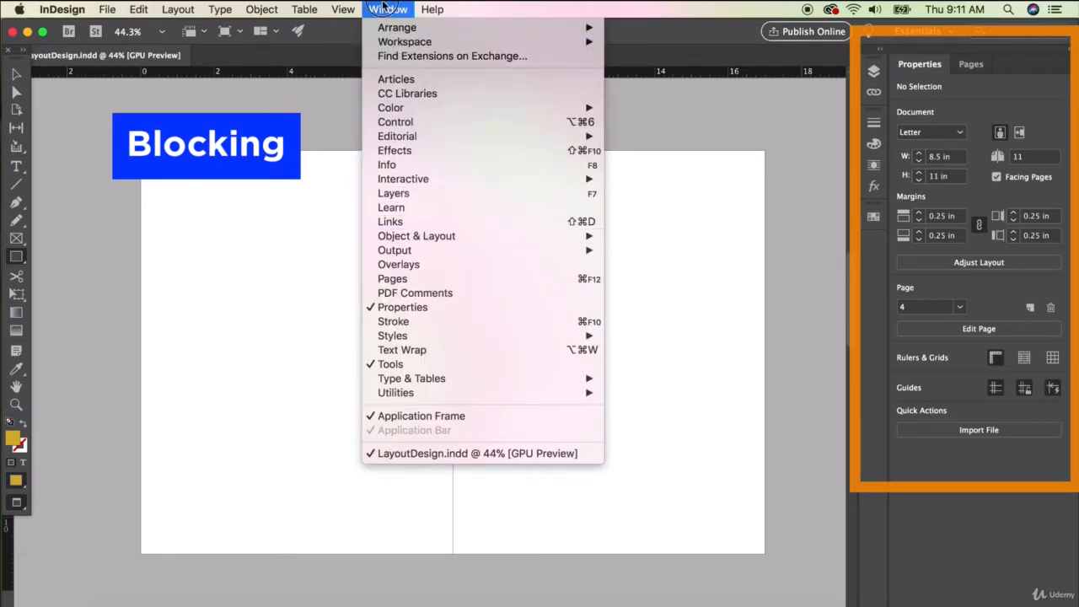
pyautogui.click(384, 8)
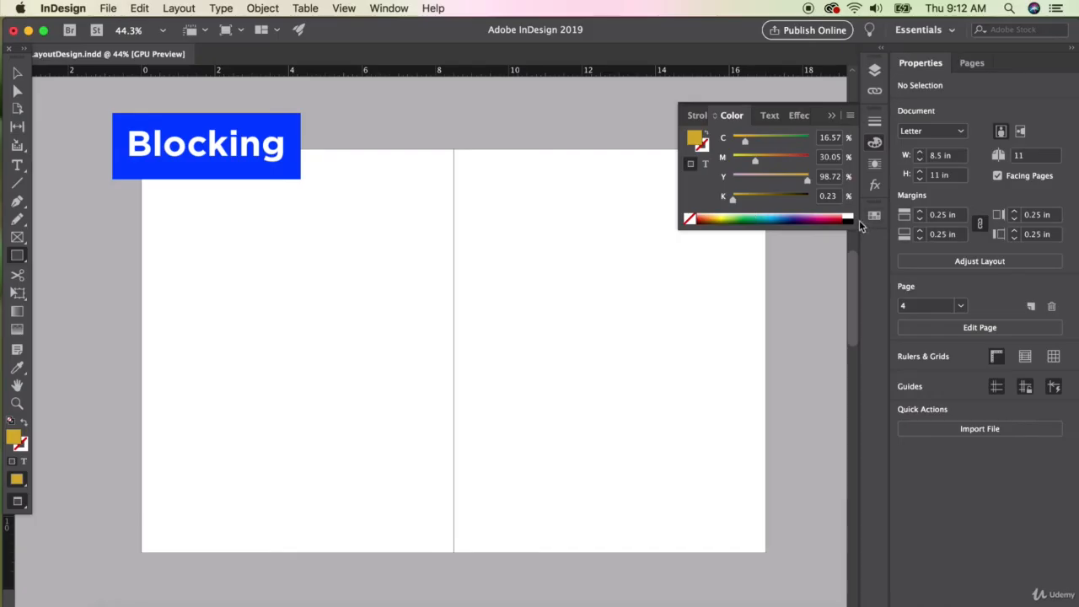
pyautogui.click(848, 222)
pyautogui.click(766, 199)
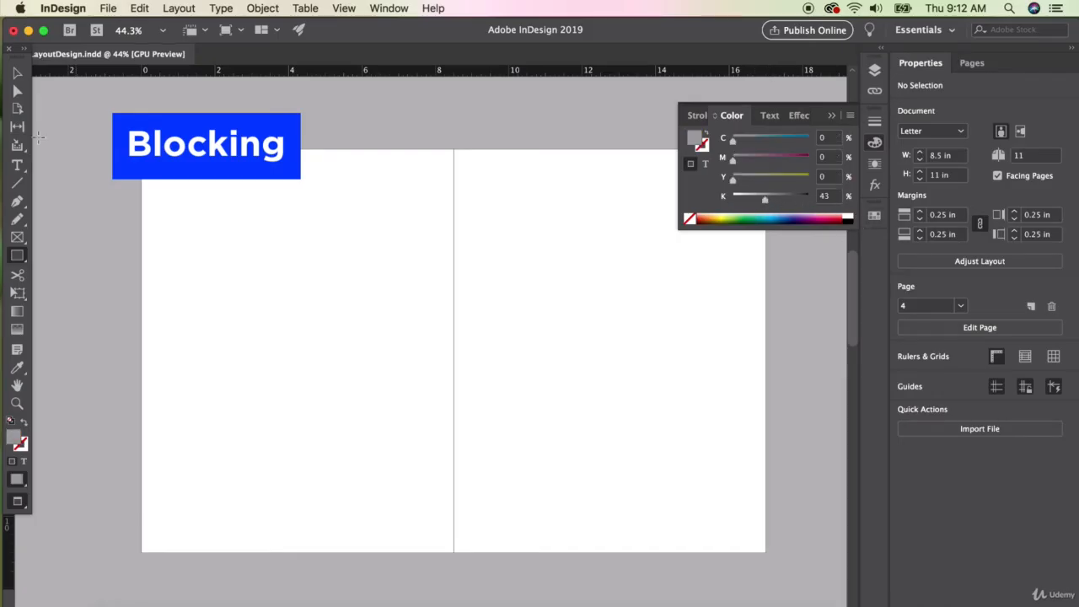
# Draw a grey block about 9.1 by 12 in covering the left page and extending past its outer edges.
pyautogui.moveTo(119, 126); pyautogui.dragTo(454, 570)
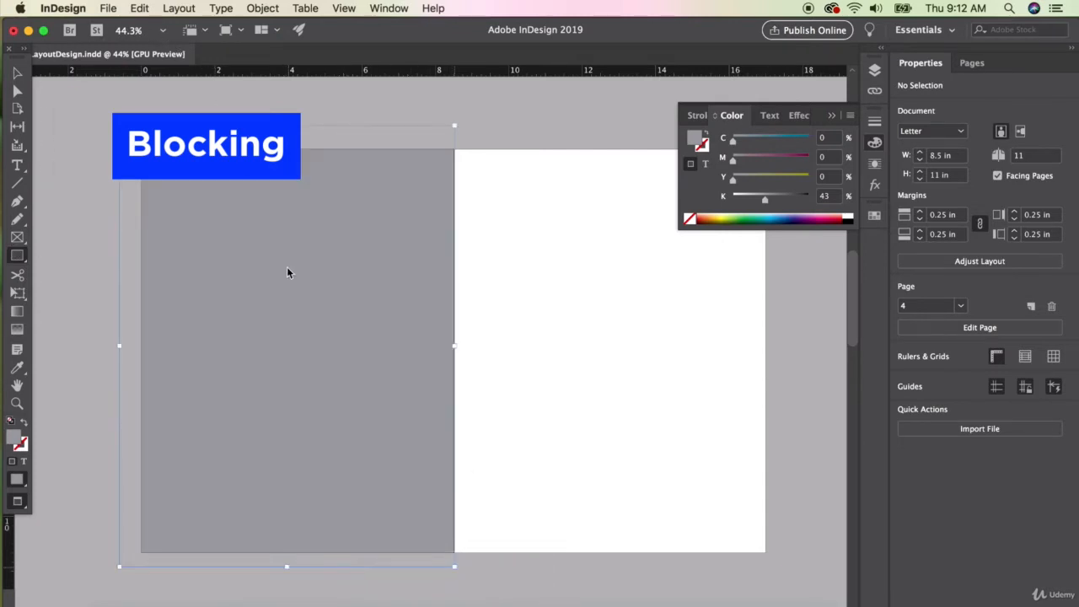
pyautogui.press('v')
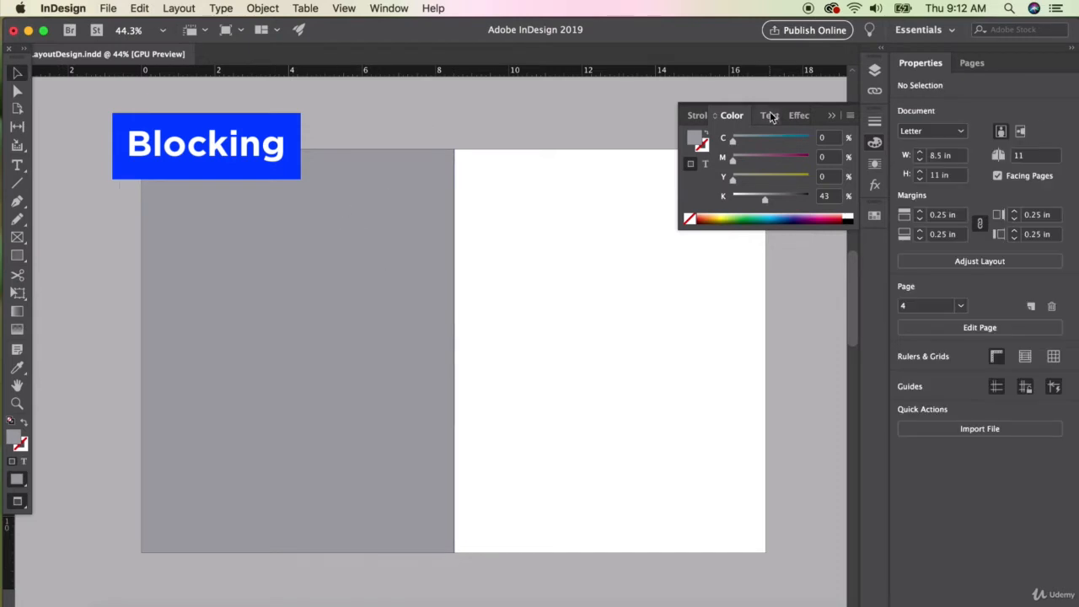
pyautogui.click(835, 119)
# Widen the grey block across the gutter onto the right page to about 10.35 in wide.
pyautogui.click(413, 285)
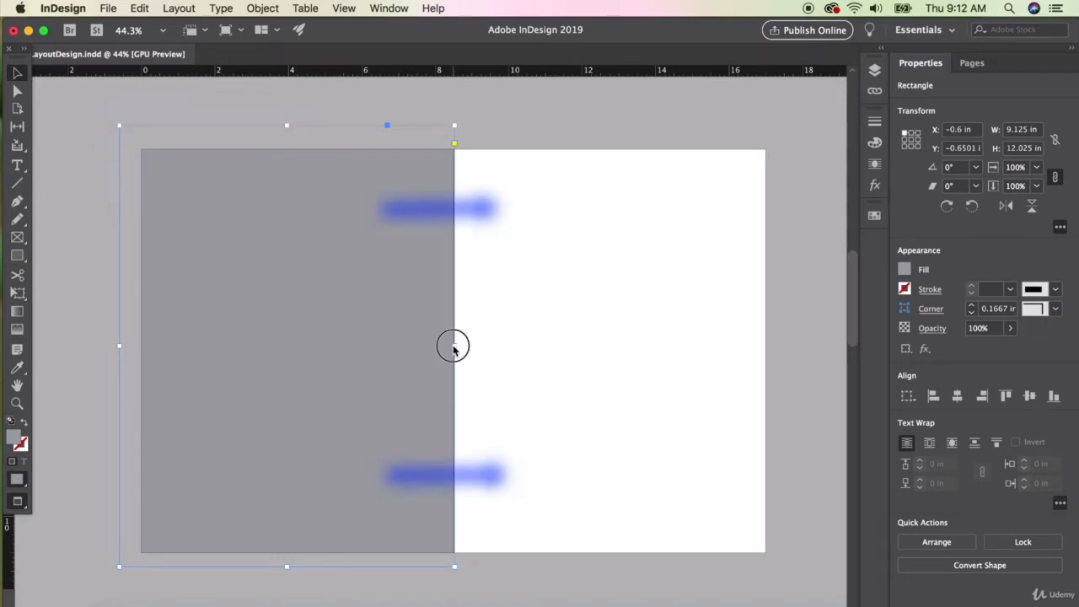
pyautogui.moveTo(454, 346); pyautogui.dragTo(500, 346)
pyautogui.click(521, 108)
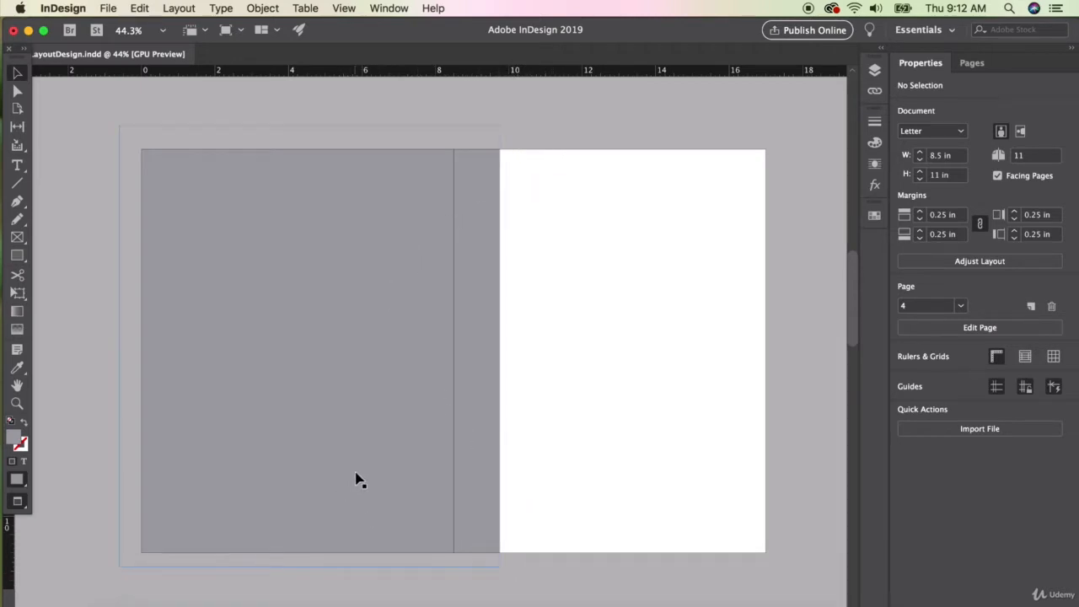
pyautogui.click(445, 318)
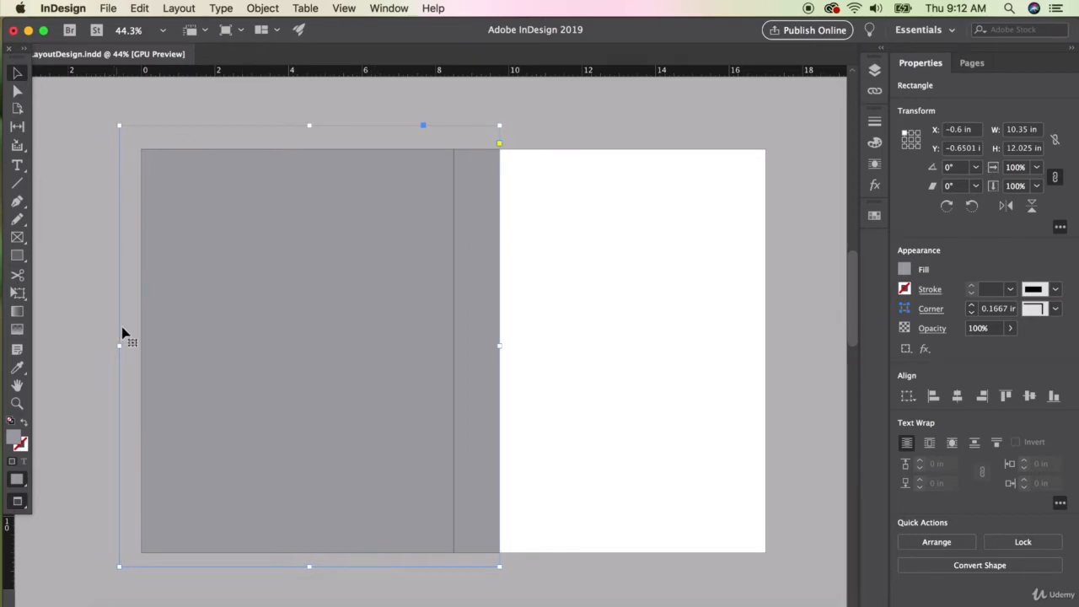
pyautogui.click(84, 235)
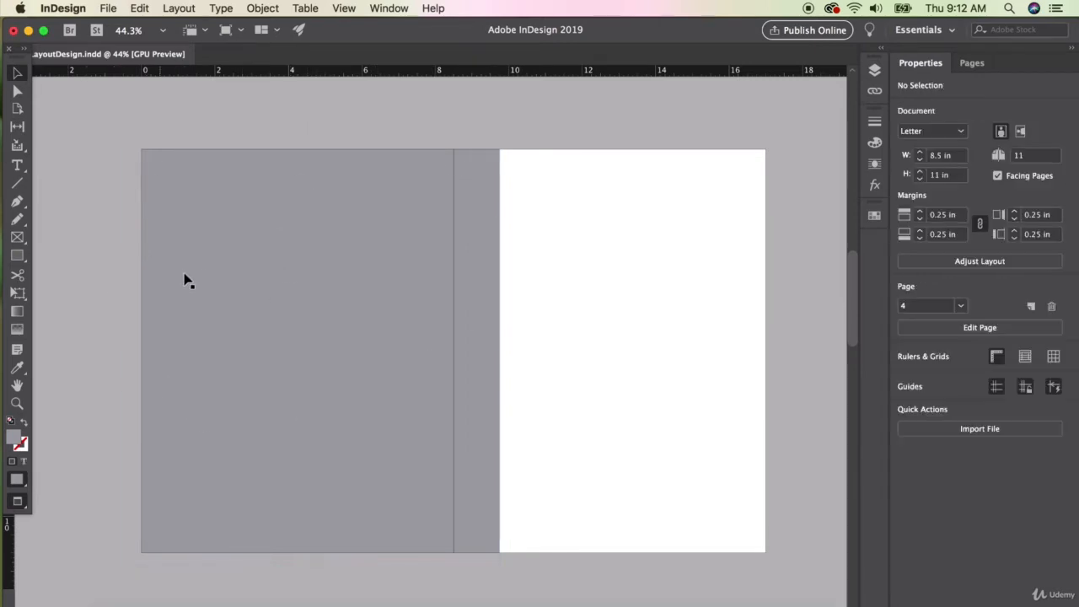
# Draw a text frame about 2.6 by 4 in on the white area of the right page and fill it with placeholder text.
pyautogui.click(21, 168)
pyautogui.moveTo(524, 306); pyautogui.dragTo(621, 459)
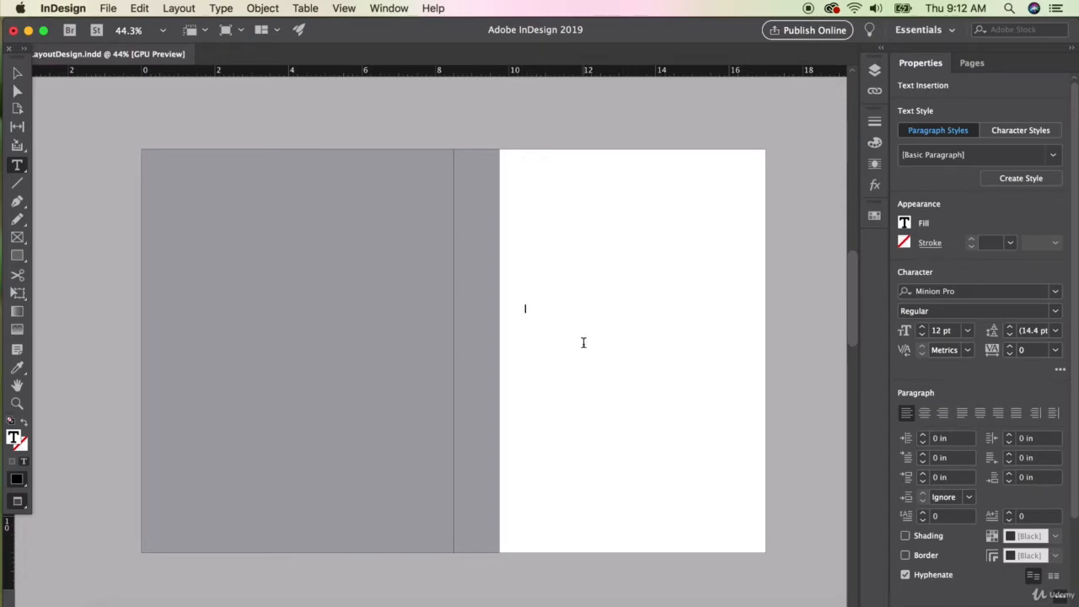
pyautogui.click(142, 8)
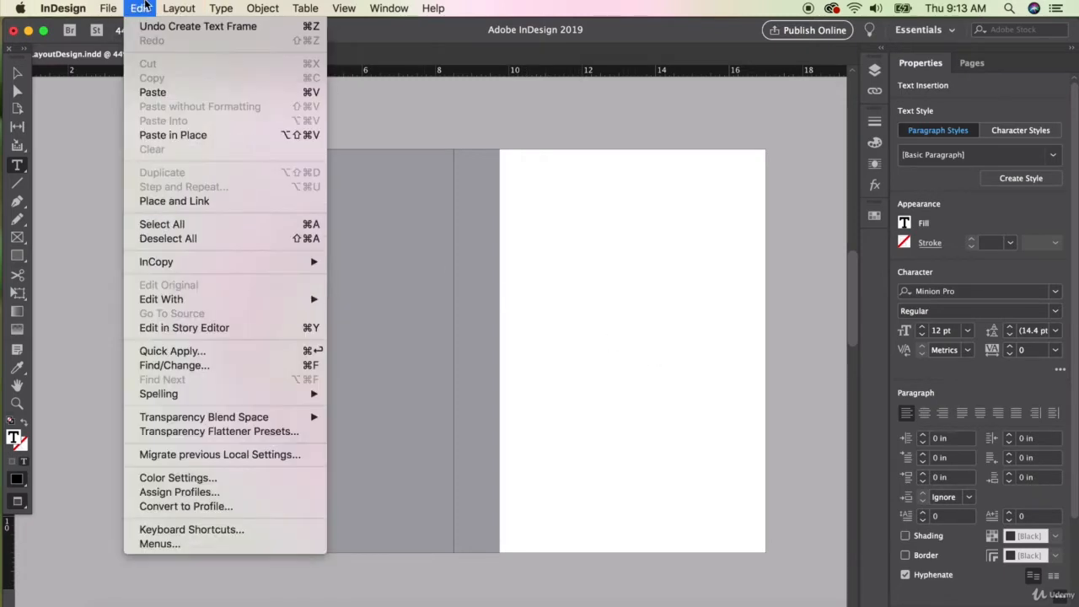
pyautogui.moveTo(225, 5)
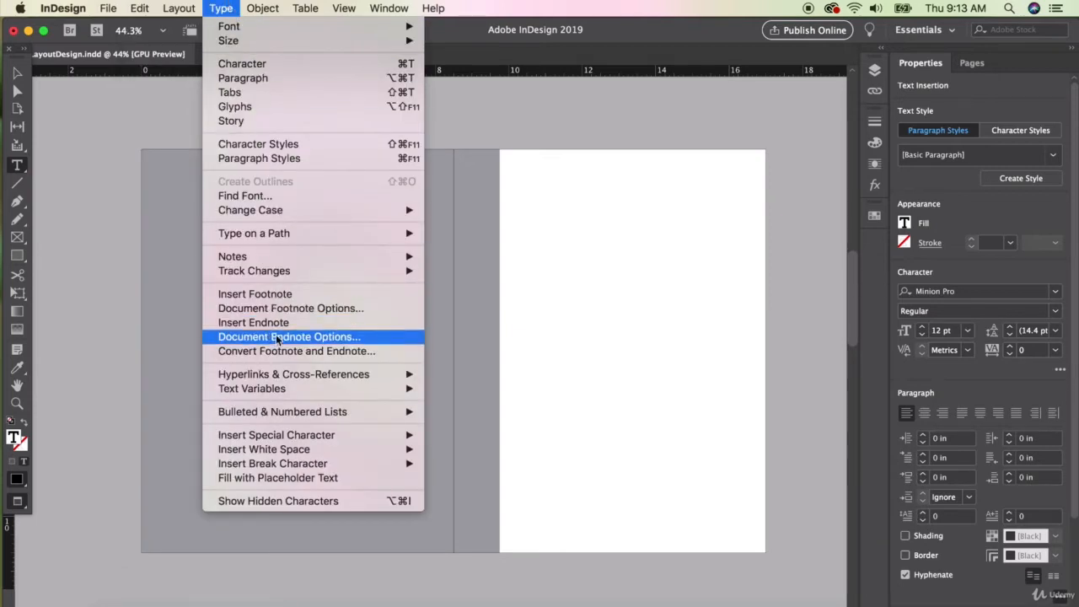
pyautogui.click(288, 479)
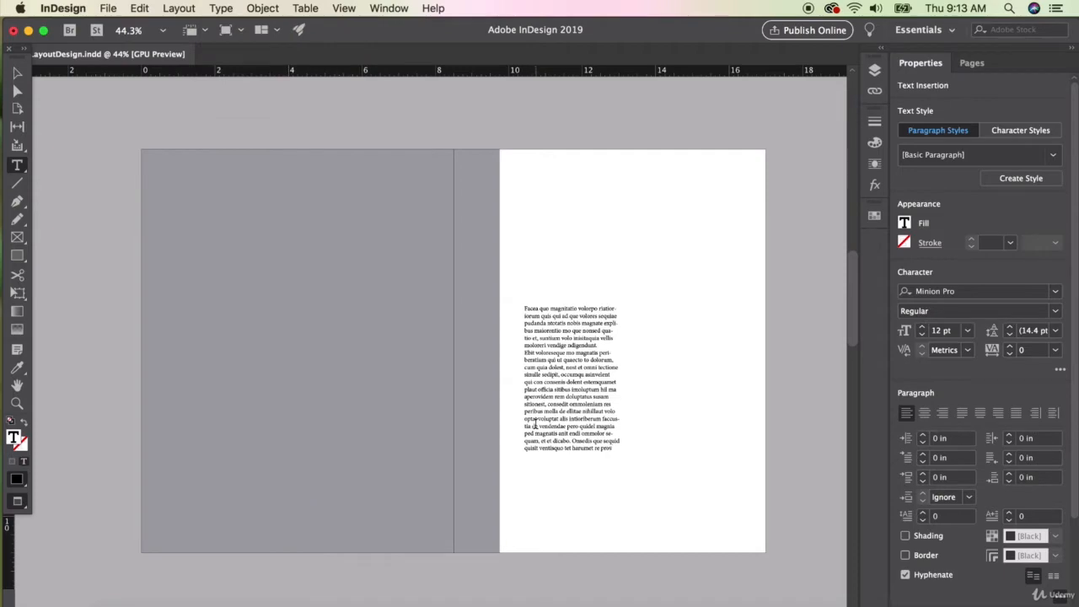
# Try shortening the text frame from its lower edge and picking up the overset text for another frame.
pyautogui.click(18, 75)
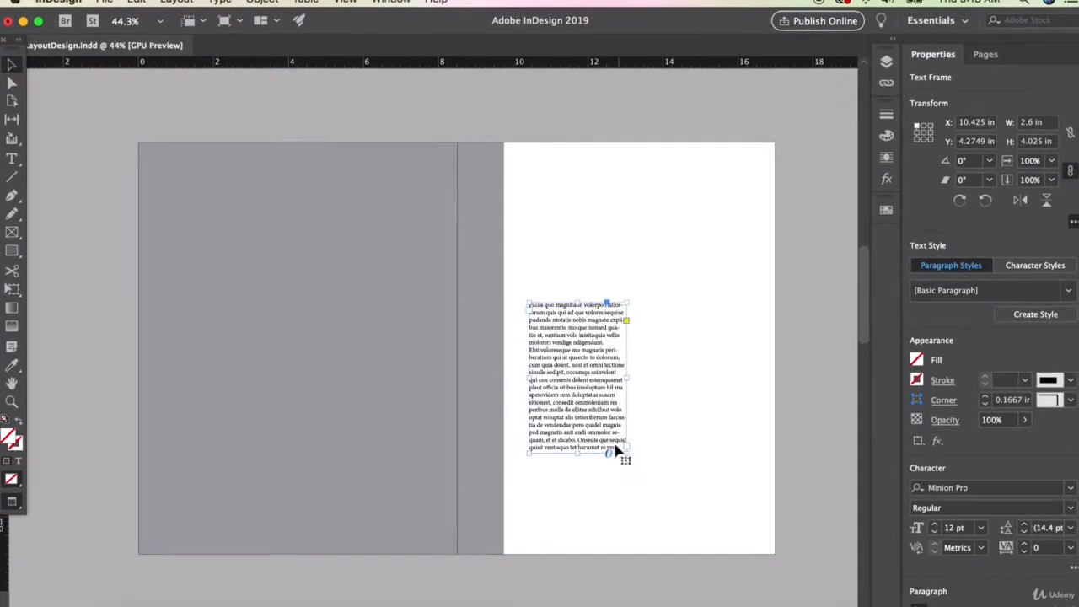
pyautogui.moveTo(616, 448); pyautogui.dragTo(628, 409)
pyautogui.click(699, 392)
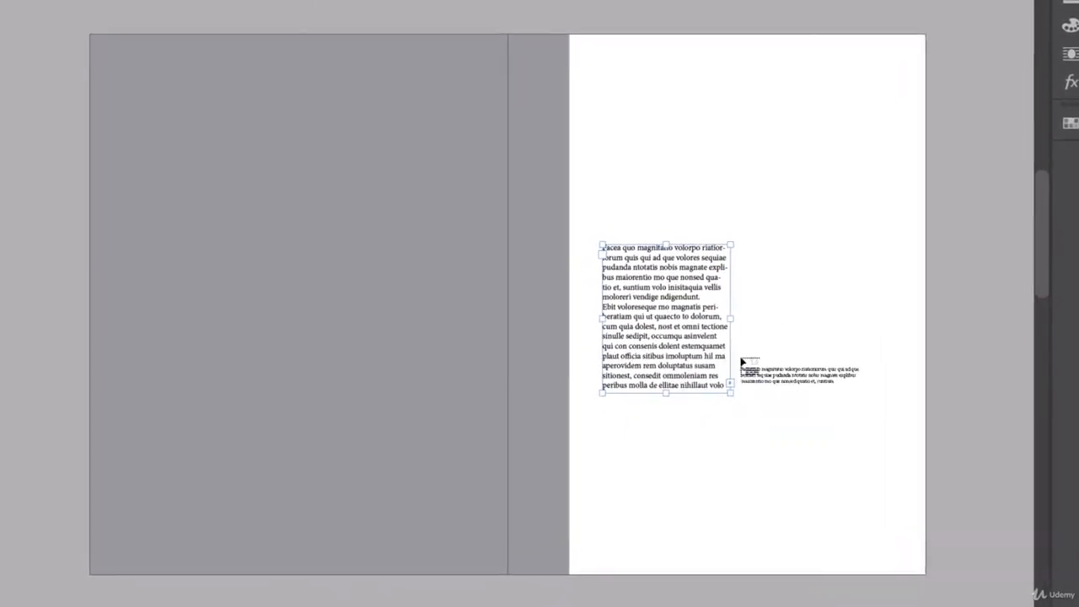
pyautogui.click(731, 301)
pyautogui.hotkey('ctrl', 'z')
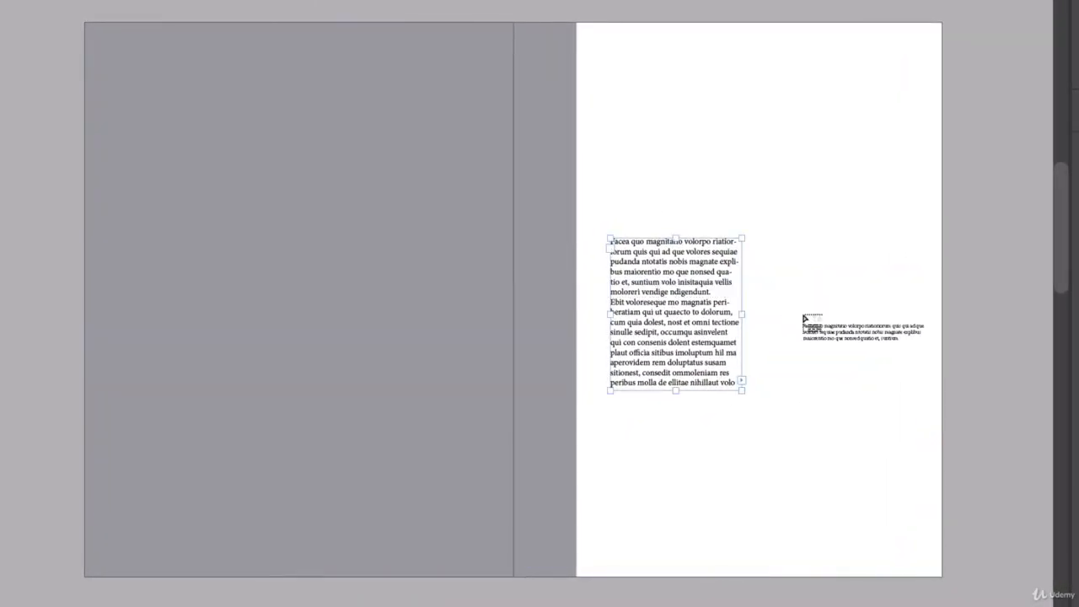
pyautogui.scroll(2, 802, 316)
pyautogui.scroll(-3, 802, 316)
pyautogui.hscroll(3, 802, 316)
pyautogui.scroll(3, 740, 318)
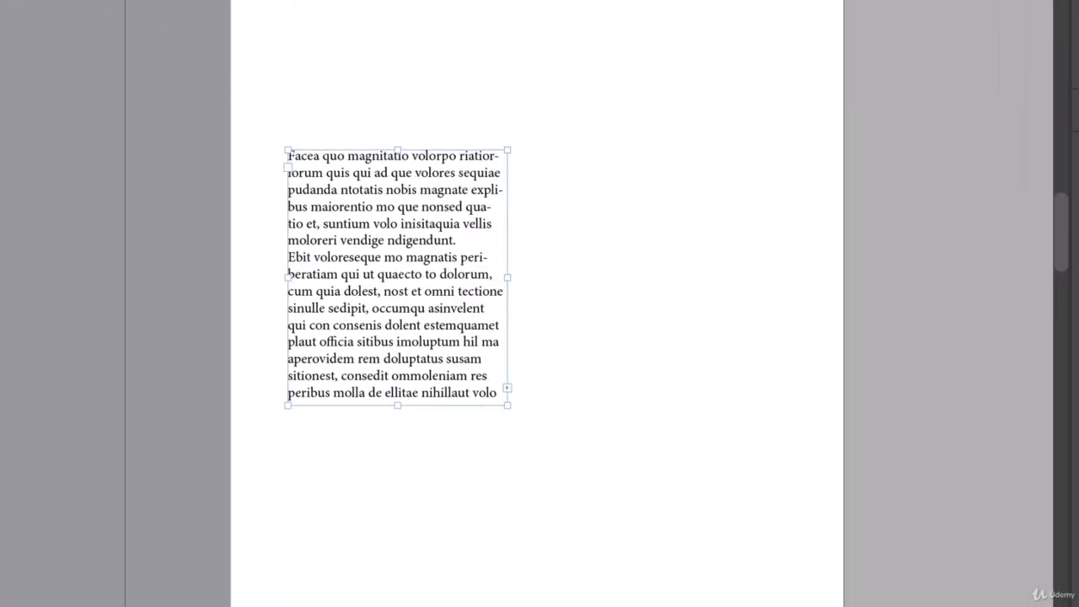
pyautogui.press('v')
# Shorten the text frame from its lower edge so it ends after the line "aperovidem rem doluptatus susam".
pyautogui.click(412, 41)
pyautogui.click(430, 263)
pyautogui.moveTo(398, 406); pyautogui.dragTo(402, 322)
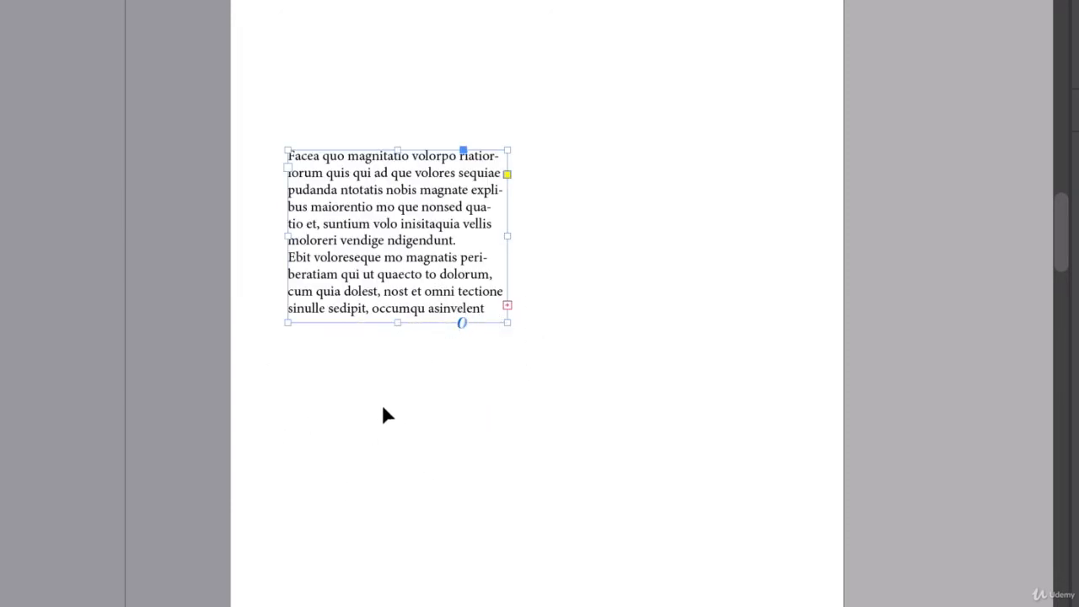
pyautogui.moveTo(397, 322); pyautogui.dragTo(403, 368)
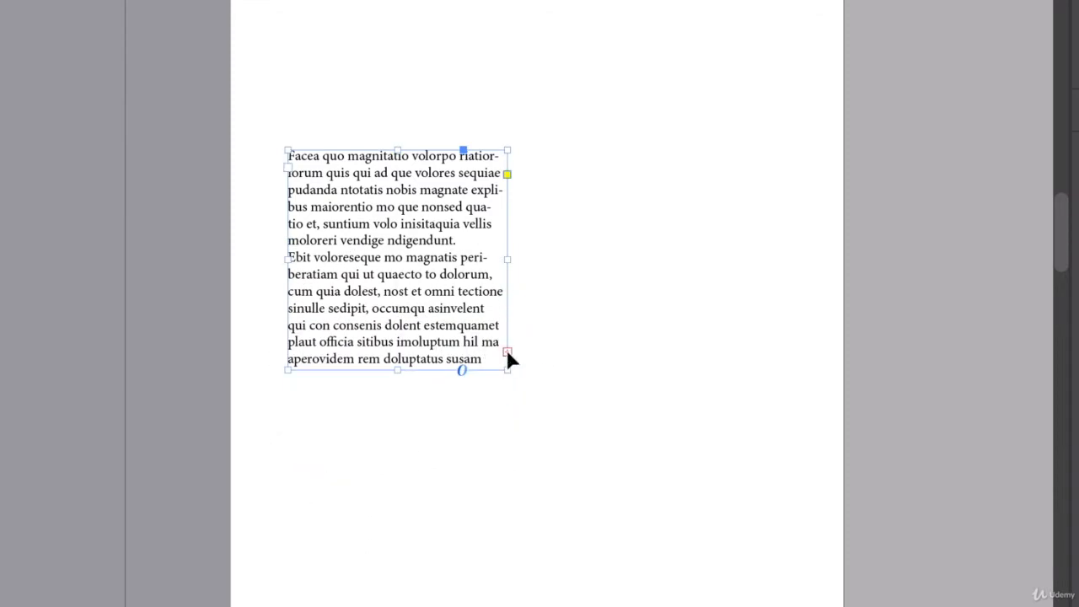
# Thread the overset text into a second frame, then size and place it beside the first column, aligned with its upper edge.
pyautogui.click(507, 352)
pyautogui.click(554, 205)
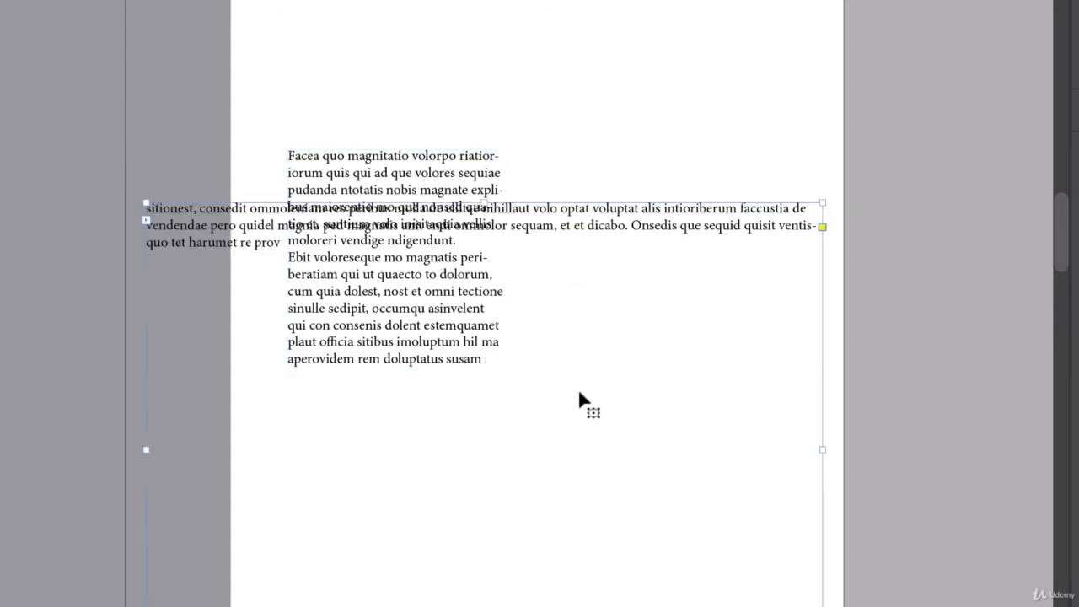
pyautogui.moveTo(148, 204); pyautogui.dragTo(579, 150)
pyautogui.moveTo(651, 204); pyautogui.dragTo(617, 204)
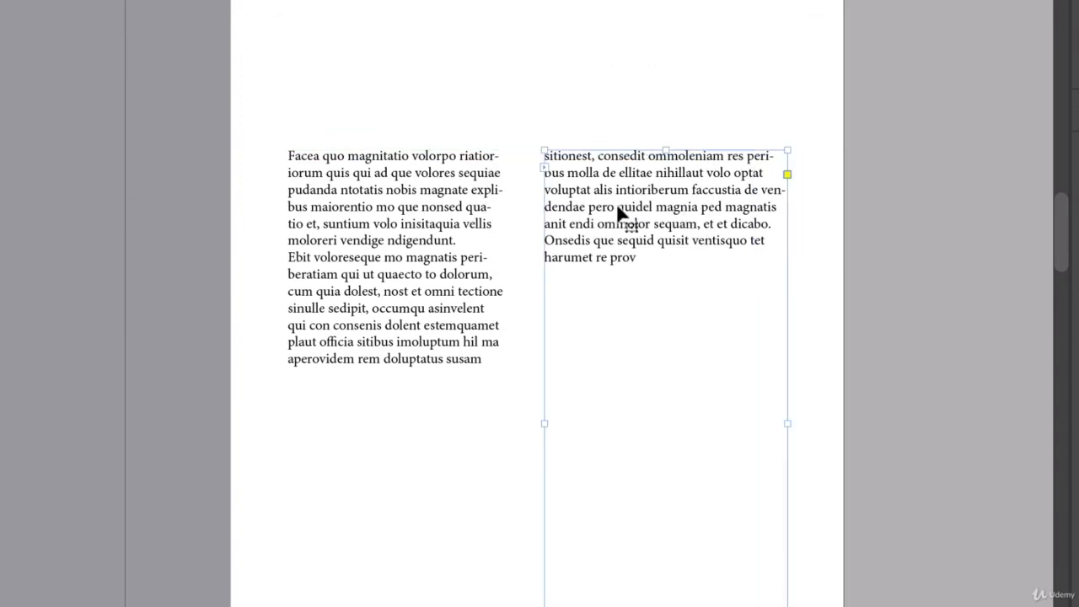
# Copy the first column's lines from "beratiam qui ut quaecto" to "doluptatus susam" and paste them after a blank line below "harumet re prov".
pyautogui.doubleClick(464, 340)
pyautogui.moveTo(484, 359); pyautogui.dragTo(271, 276)
pyautogui.hotkey('ctrl', 'c')
pyautogui.click(657, 257)
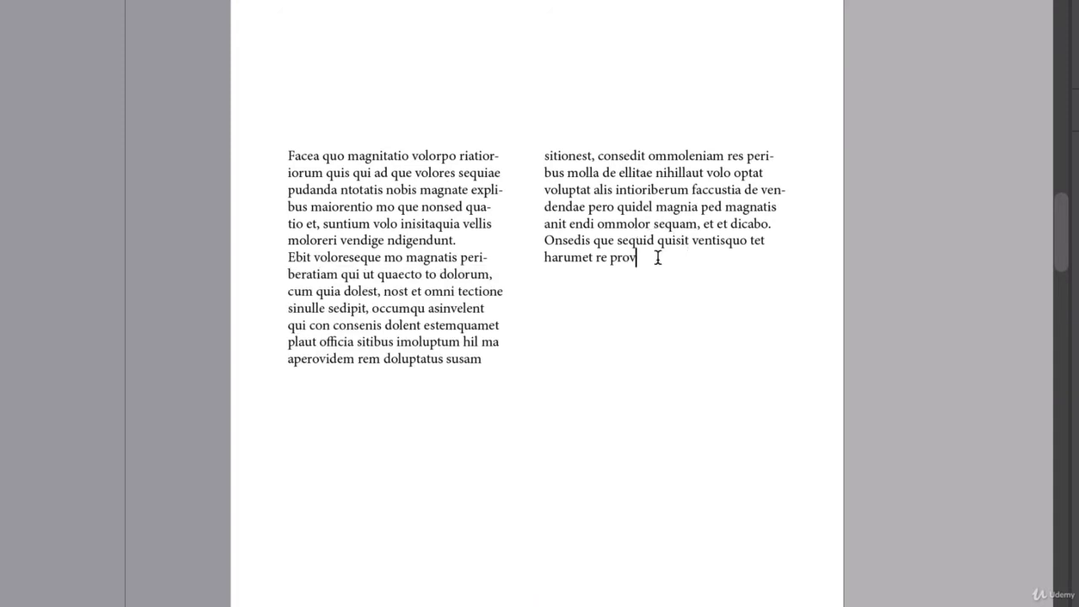
pyautogui.press('Return')
pyautogui.press('Return')
pyautogui.hotkey('ctrl', 'v')
# Copy the first column's last two lines, starting at "plaut officia", and paste them before "sitionest" in the second column.
pyautogui.moveTo(489, 359); pyautogui.dragTo(249, 341)
pyautogui.hotkey('ctrl', 'c')
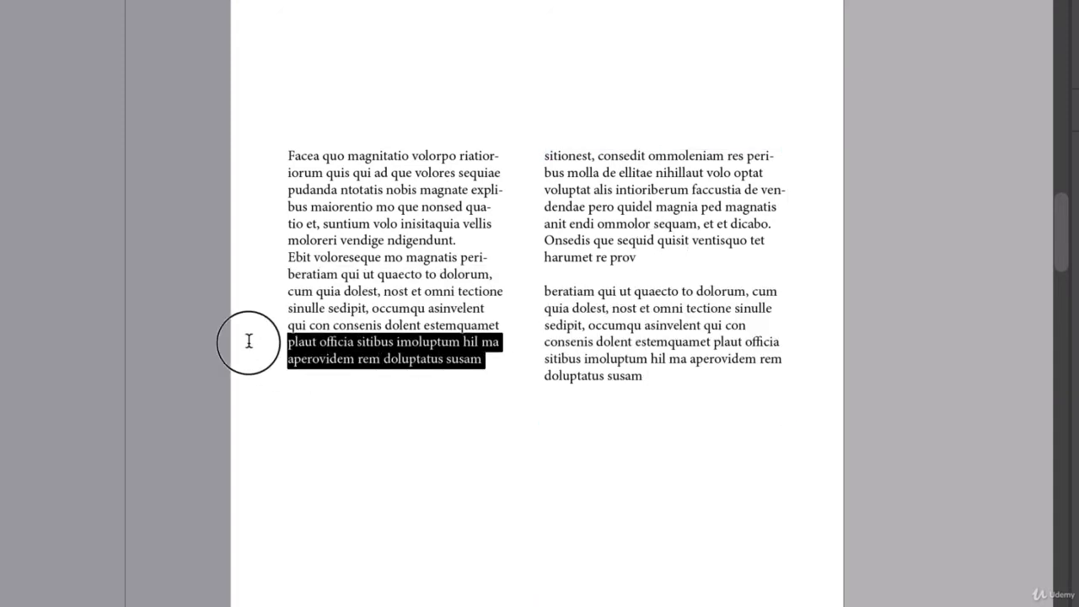
pyautogui.press('Right')
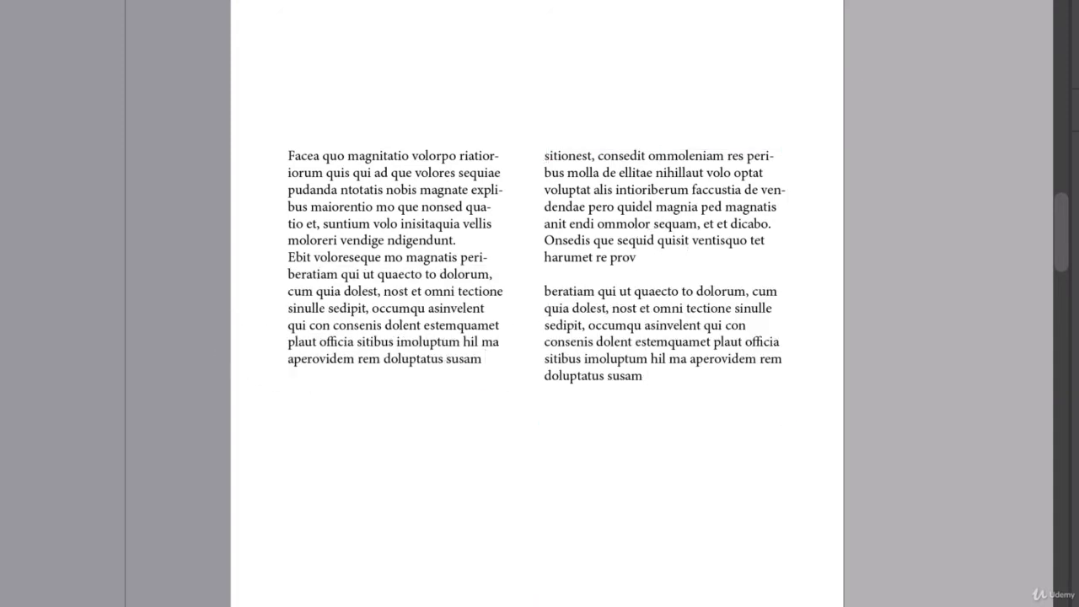
pyautogui.click(544, 155)
pyautogui.hotkey('ctrl', 'v')
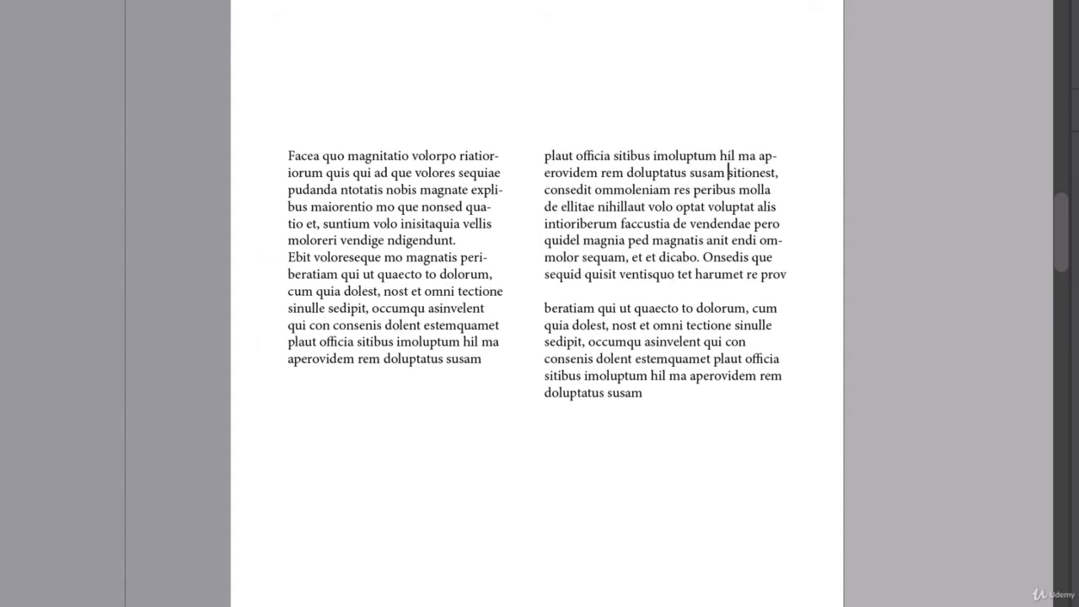
# Lengthen the first text frame by one line and shorten the second frame to end just below its text.
pyautogui.moveTo(397, 379)
pyautogui.mouseDown()
pyautogui.moveTo(397, 429)
pyautogui.moveTo(397, 390)
pyautogui.mouseUp()
pyautogui.scroll(-3, 624, 422)
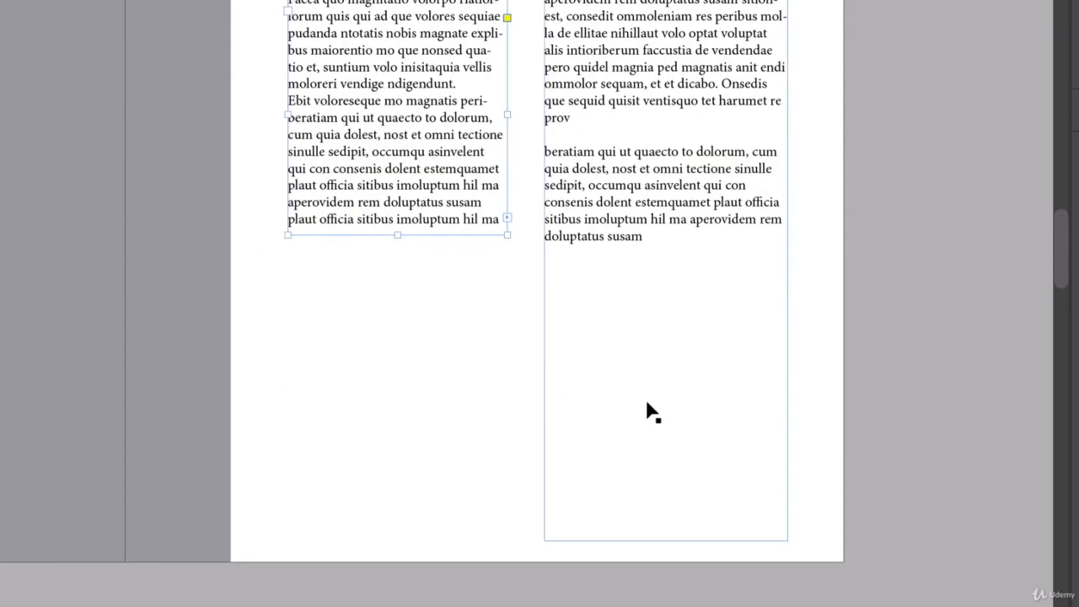
pyautogui.click(680, 536)
pyautogui.moveTo(670, 541); pyautogui.dragTo(627, 261)
# Adjust the first text frame's lower edge so it ends after the second "aperovidem rem doluptatus susam" line.
pyautogui.click(396, 219)
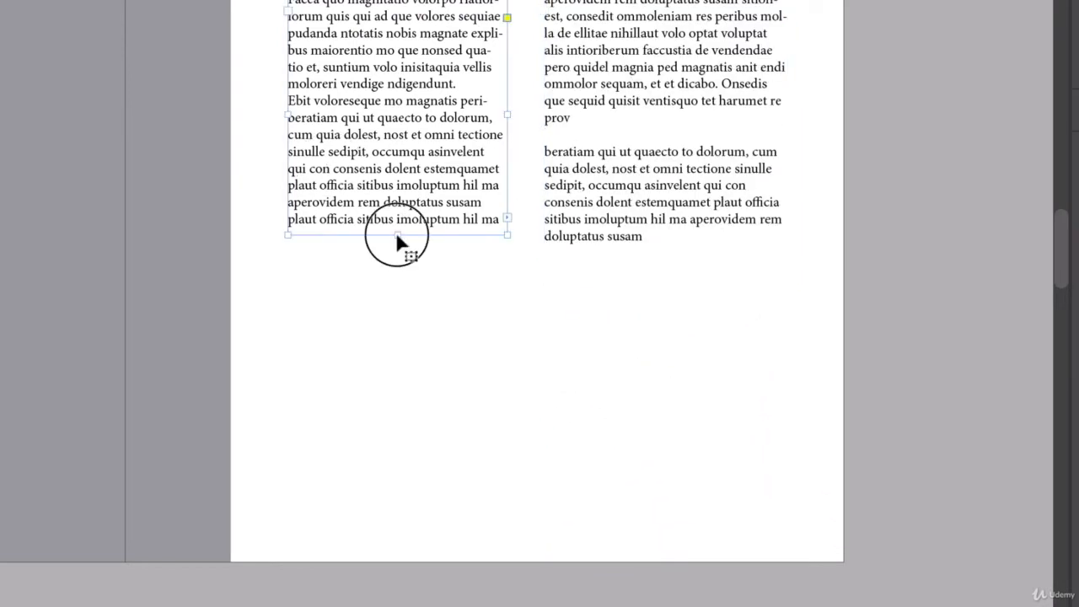
pyautogui.moveTo(397, 235); pyautogui.dragTo(398, 201)
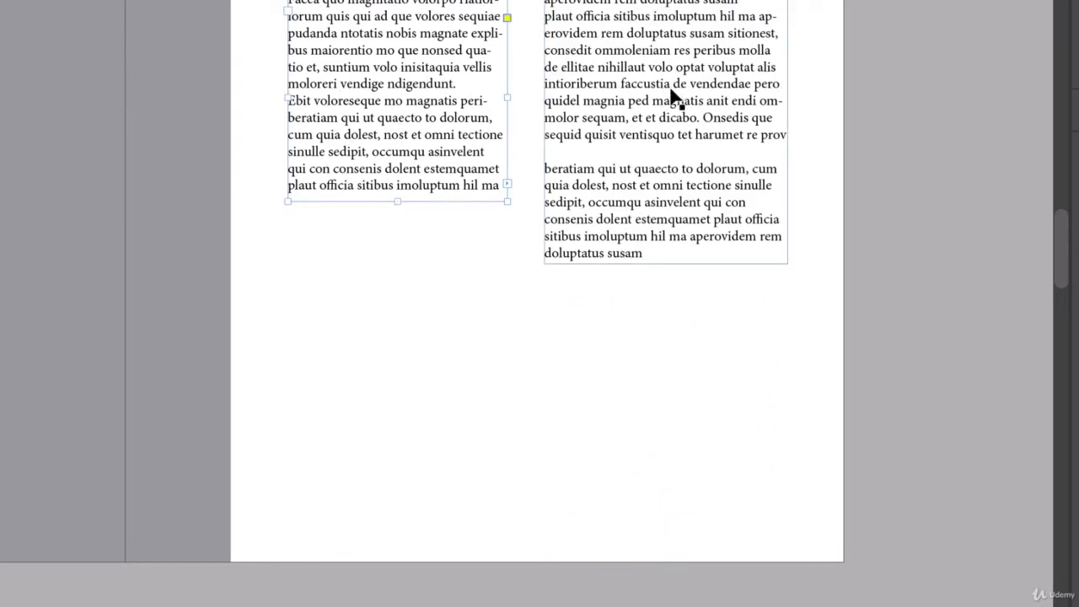
pyautogui.scroll(3, 675, 97)
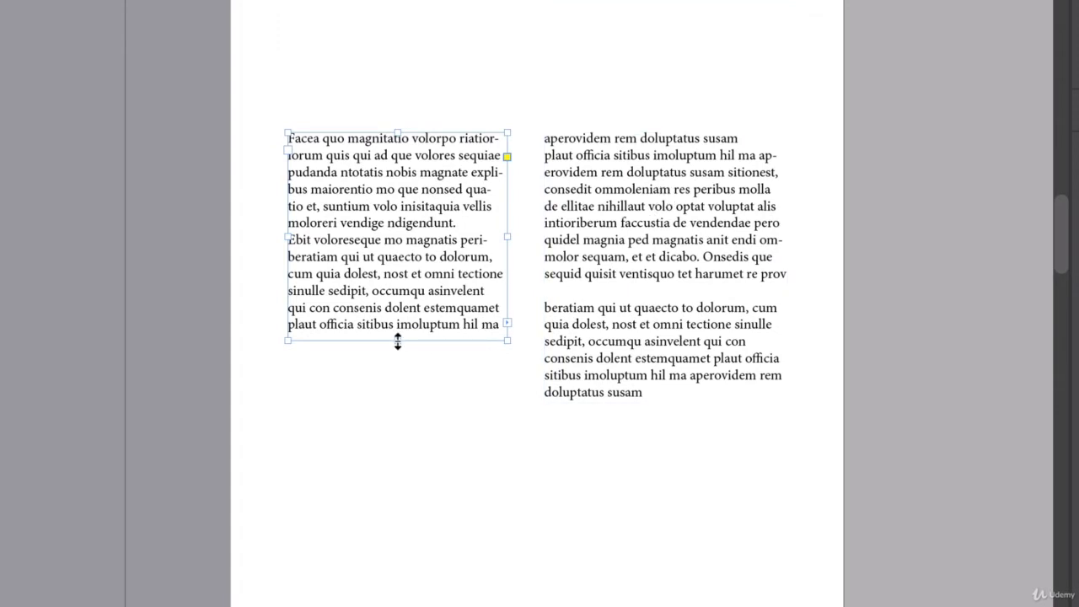
pyautogui.moveTo(397, 341); pyautogui.dragTo(399, 383)
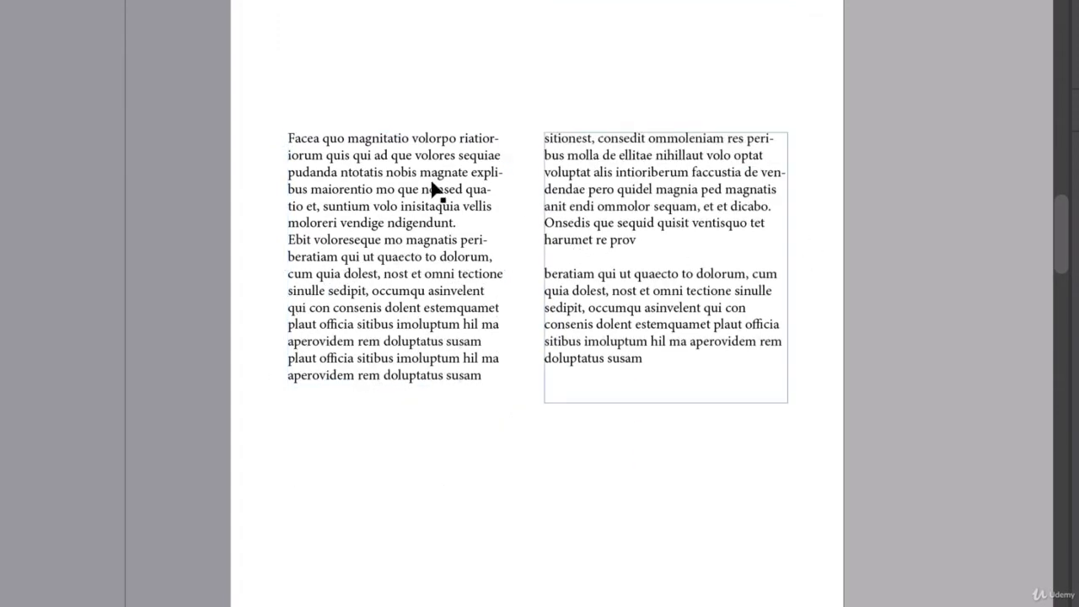
# Overlay the first text frame on the second, widen it to the same width of about 2.875 in, and move it back alongside.
pyautogui.moveTo(431, 187); pyautogui.dragTo(686, 194)
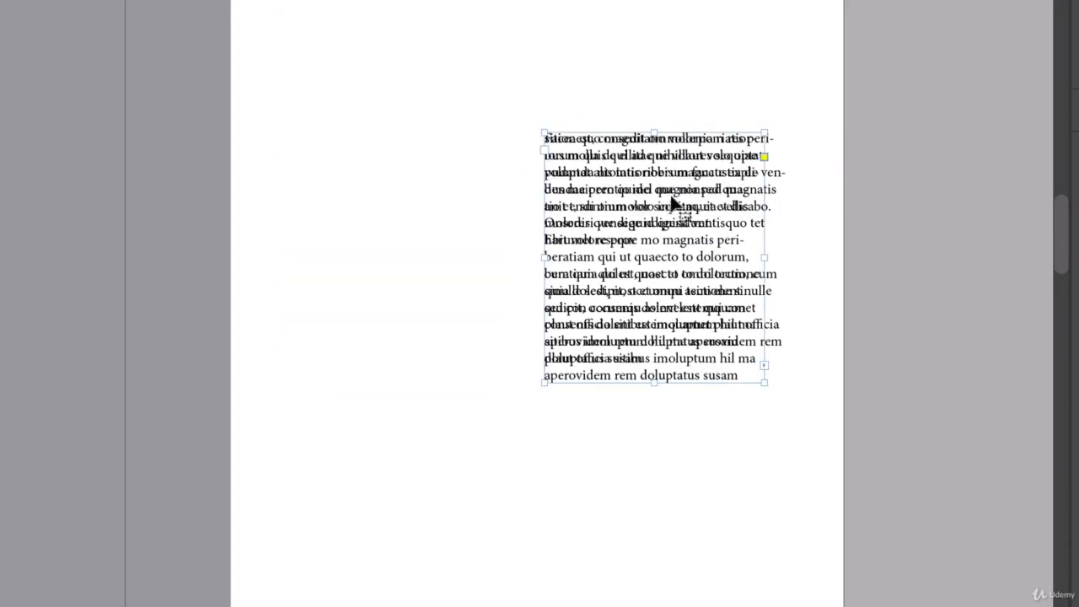
pyautogui.moveTo(765, 258); pyautogui.dragTo(788, 260)
pyautogui.moveTo(702, 202); pyautogui.dragTo(475, 210)
pyautogui.moveTo(617, 223); pyautogui.dragTo(632, 232)
pyautogui.click(959, 124)
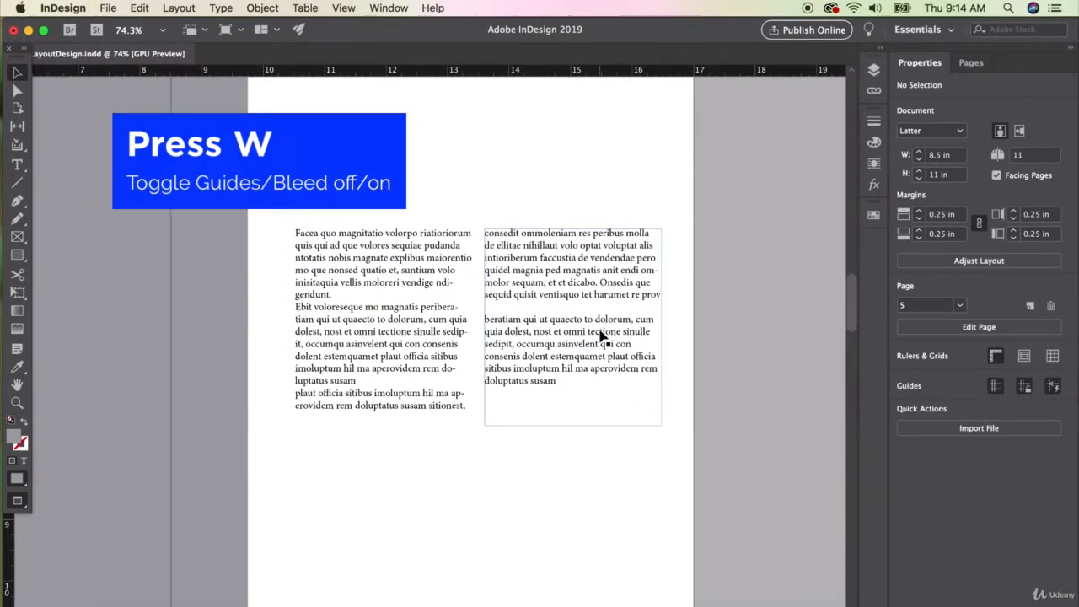
# Show the guides and frame edges, and check how the text columns sit against the right page's margins.
pyautogui.press('w')
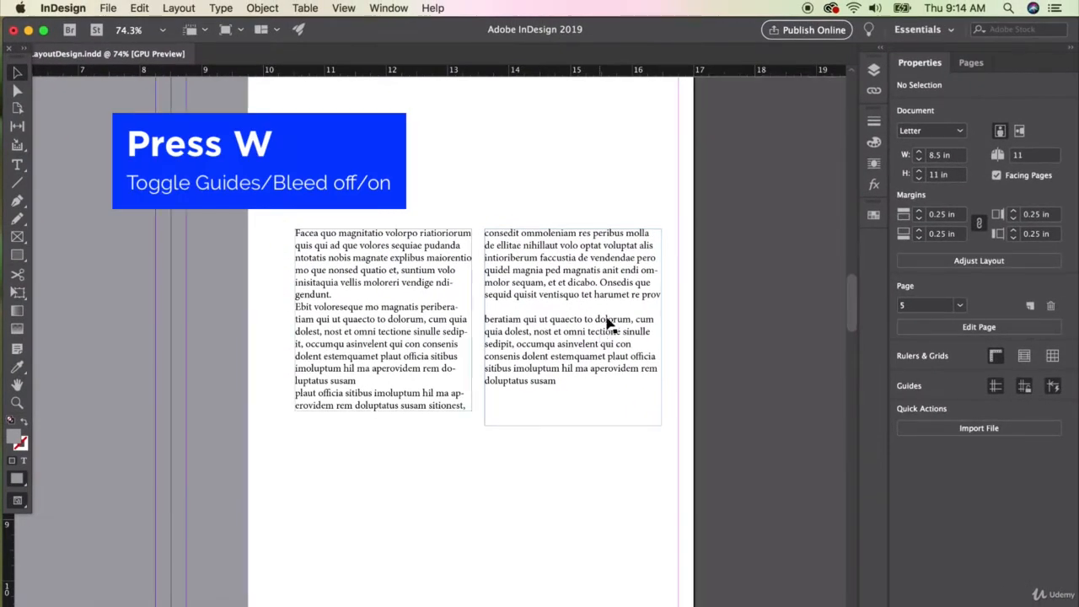
pyautogui.scroll(-5, 555, 323)
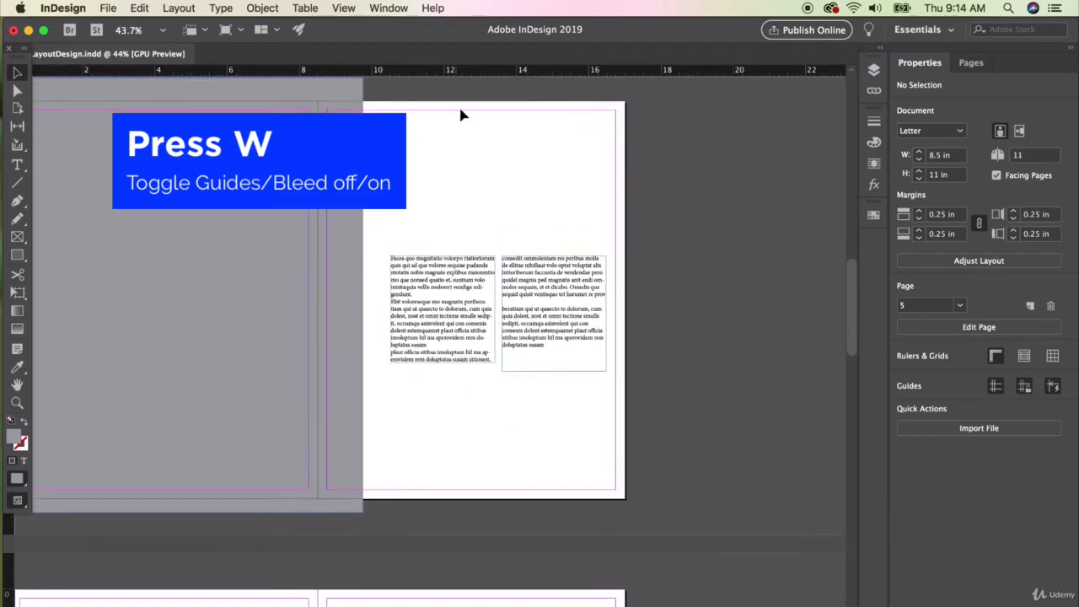
pyautogui.scroll(4, 616, 309)
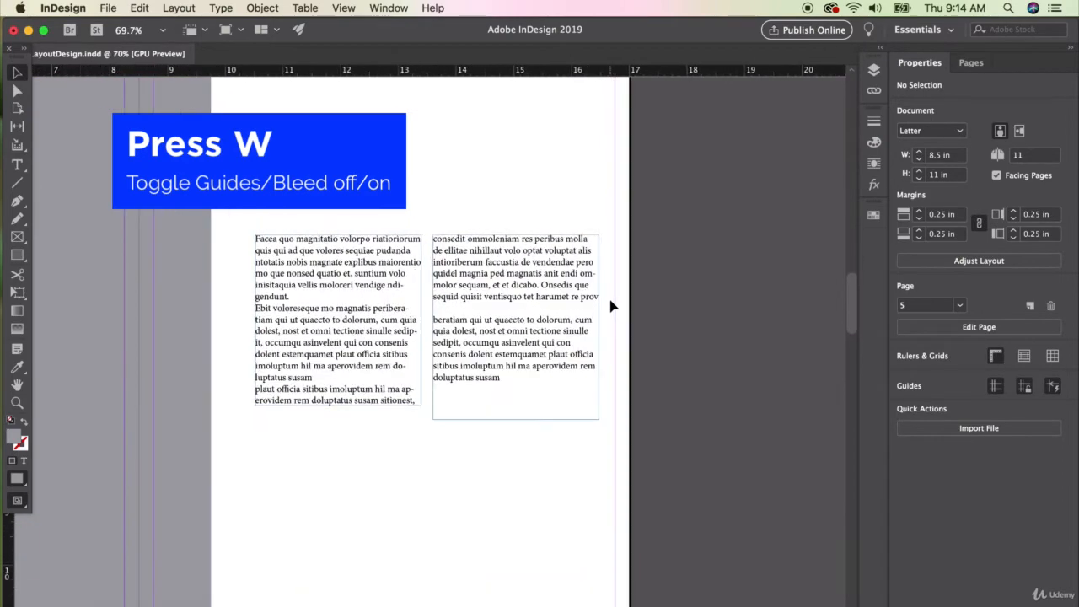
pyautogui.scroll(1, 628, 319)
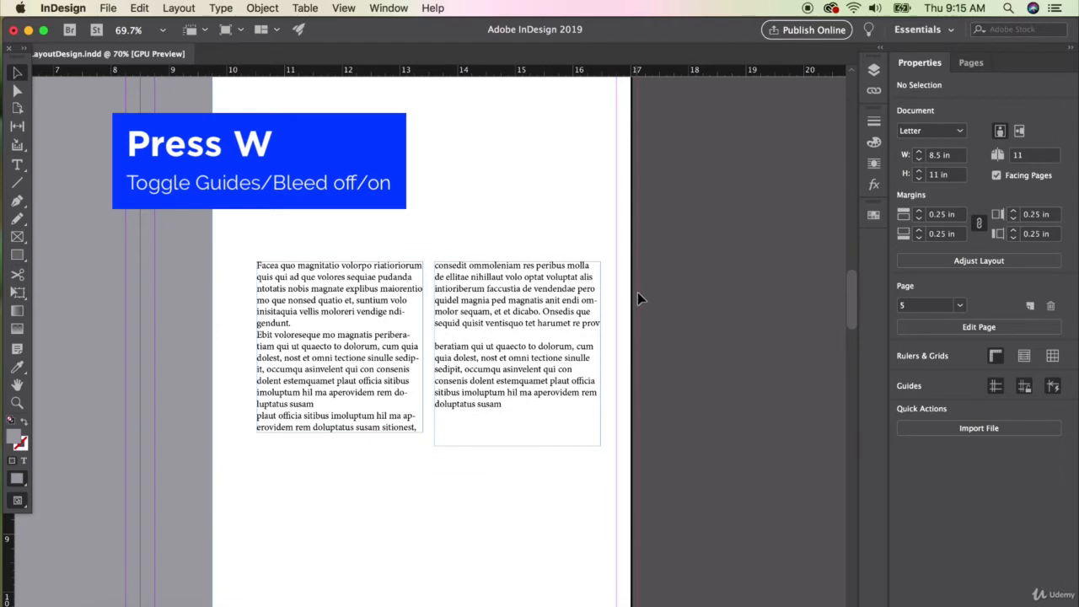
# Shift both text frames slightly toward the gutter, to about X 10.34 in for the first and 13.5 in for the second.
pyautogui.click(356, 320)
pyautogui.moveTo(357, 321); pyautogui.dragTo(355, 323)
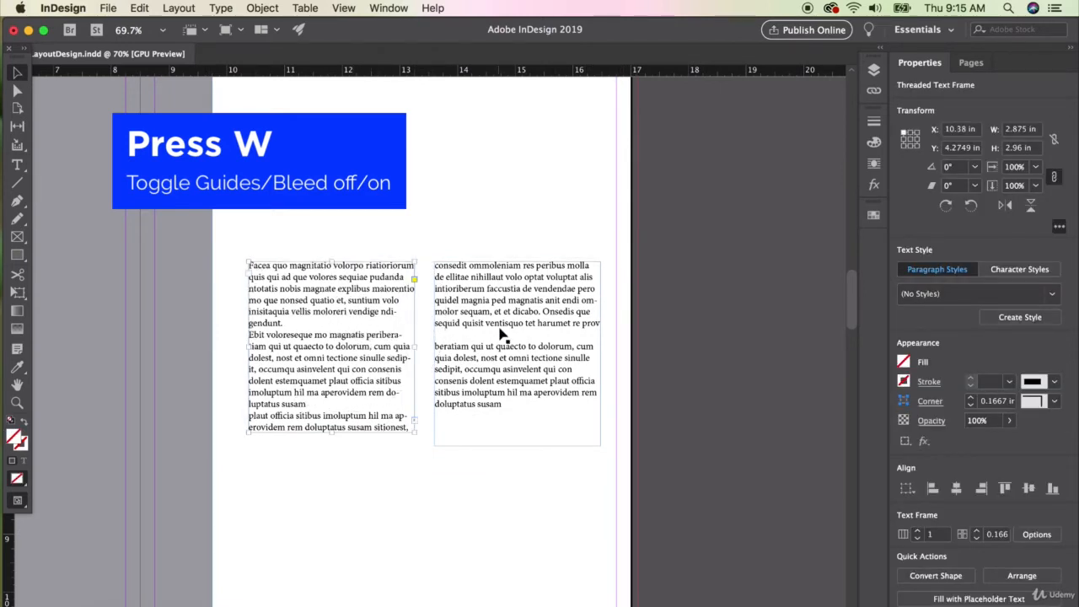
pyautogui.press('w')
pyautogui.press('w')
pyautogui.moveTo(537, 344); pyautogui.dragTo(533, 344)
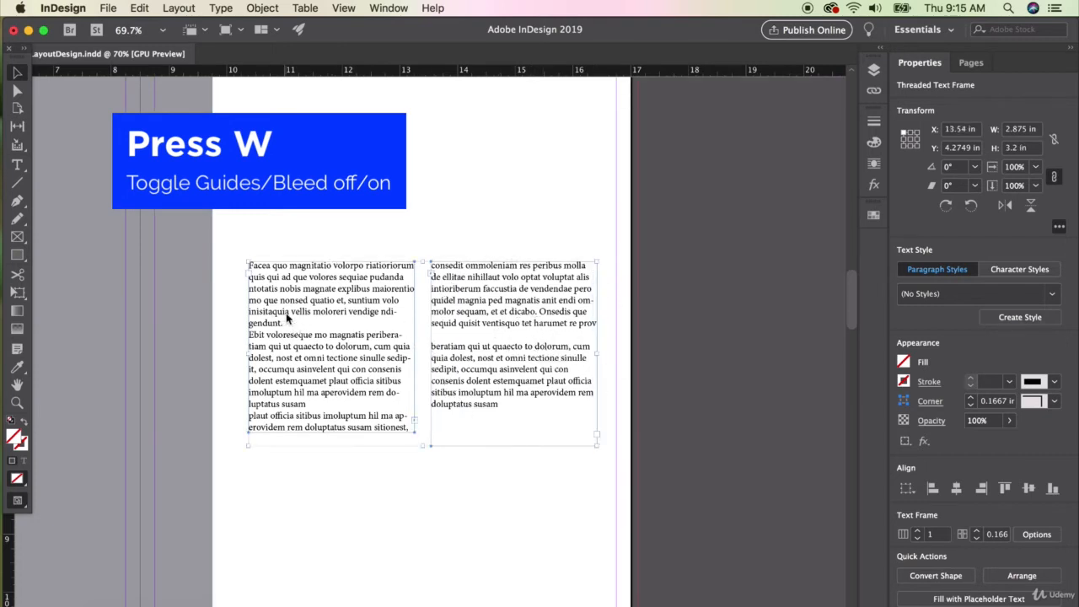
pyautogui.keyDown('shift'); pyautogui.click(292, 317); pyautogui.keyUp('shift')
pyautogui.moveTo(292, 318); pyautogui.dragTo(287, 319)
# Deselect the frames, preview the page without guides and frame edges, and show them again.
pyautogui.click(708, 318)
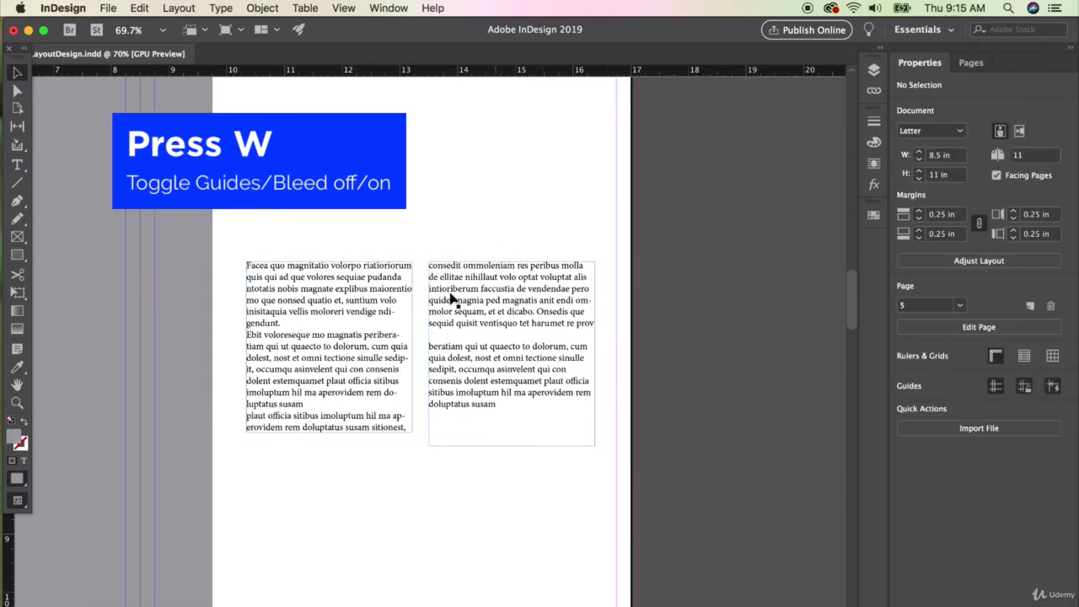
pyautogui.press('w')
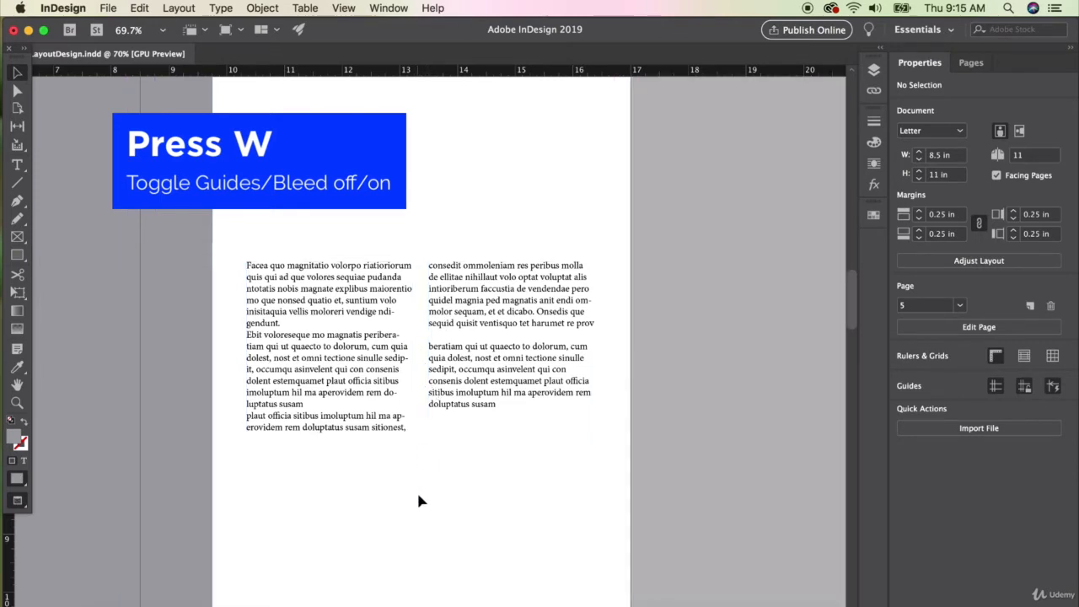
pyautogui.press('w')
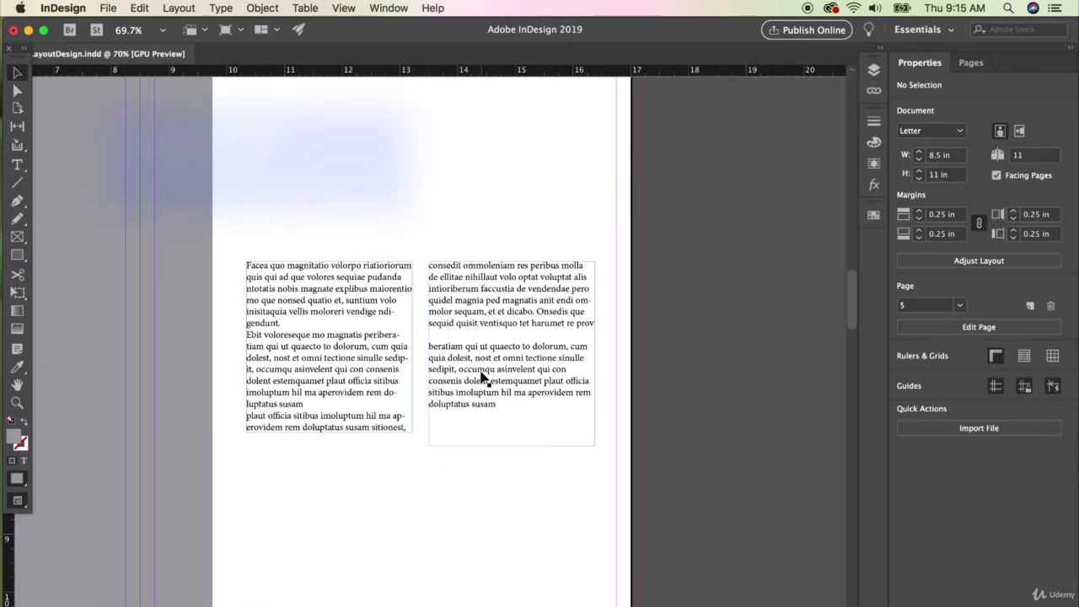
# Select all the text in the threaded columns and justify it with the last line aligned left.
pyautogui.click(403, 342)
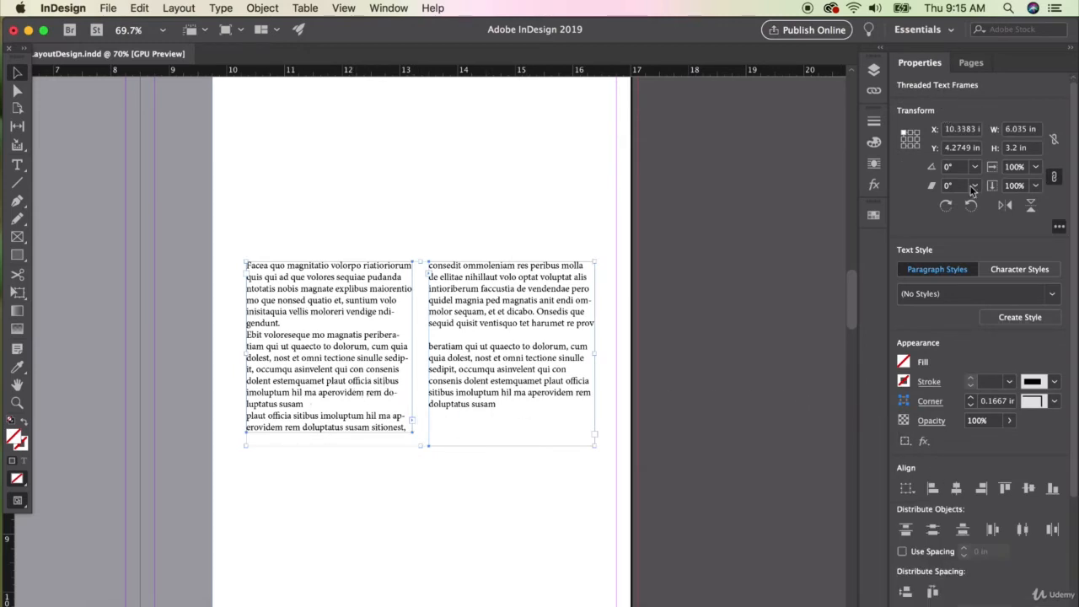
pyautogui.press('t')
pyautogui.press('super+a')
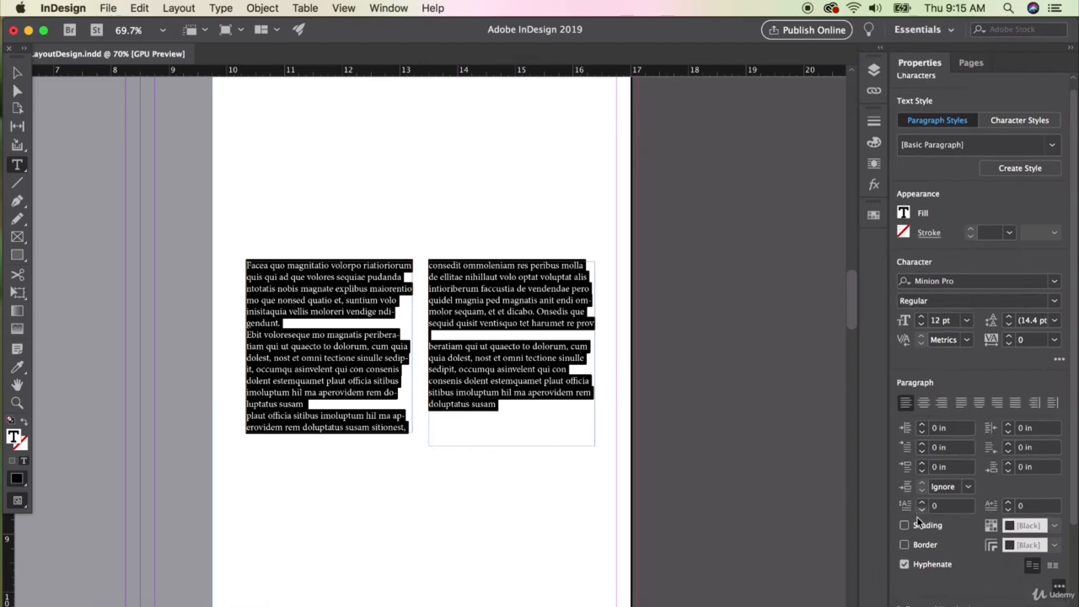
pyautogui.scroll(-3, 916, 516)
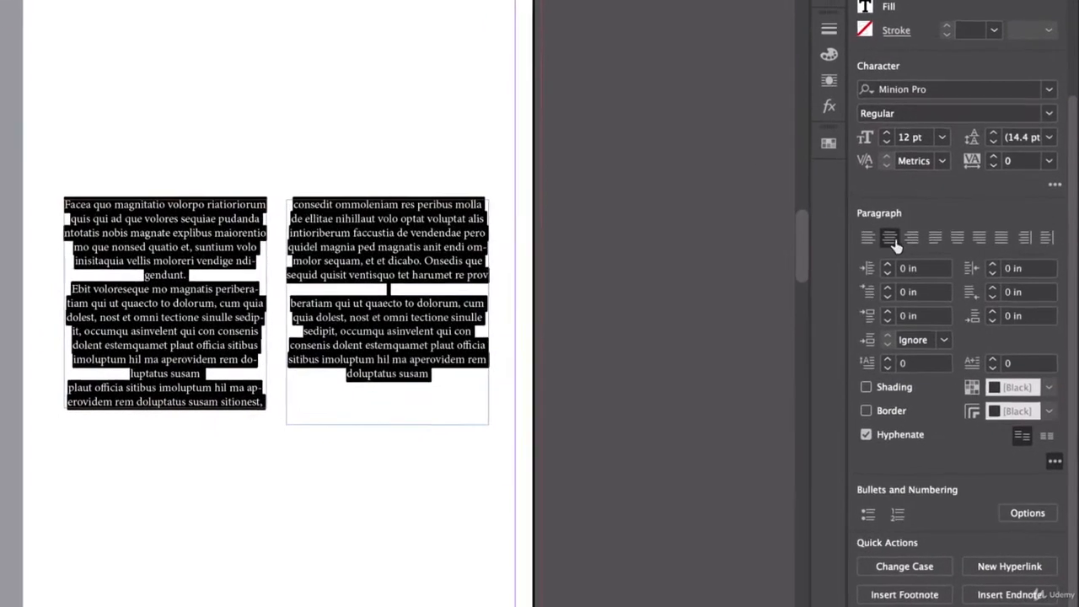
pyautogui.click(915, 277)
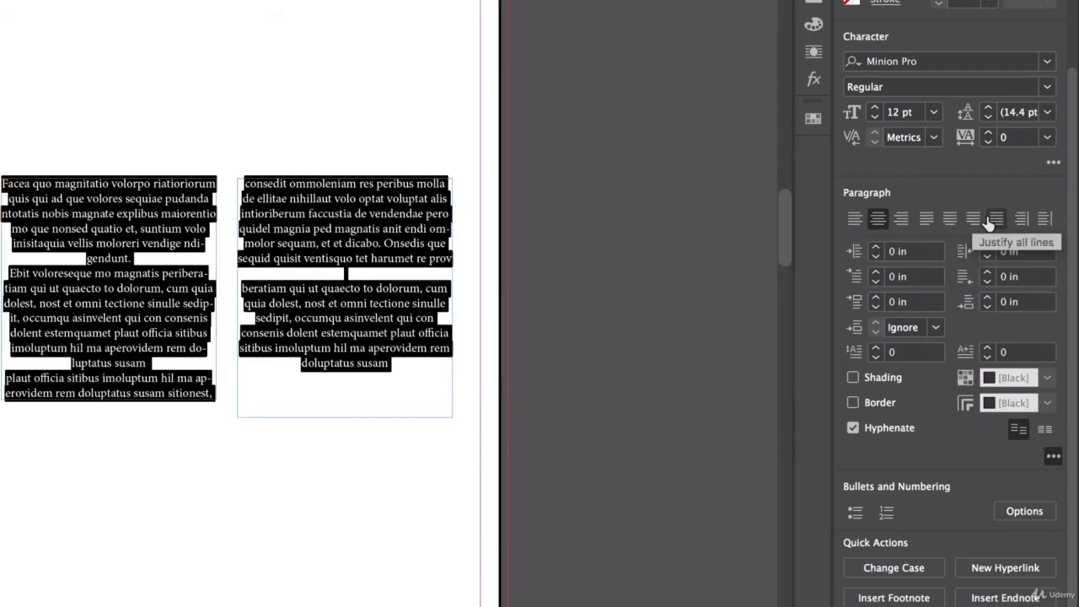
pyautogui.click(925, 223)
pyautogui.press('Escape')
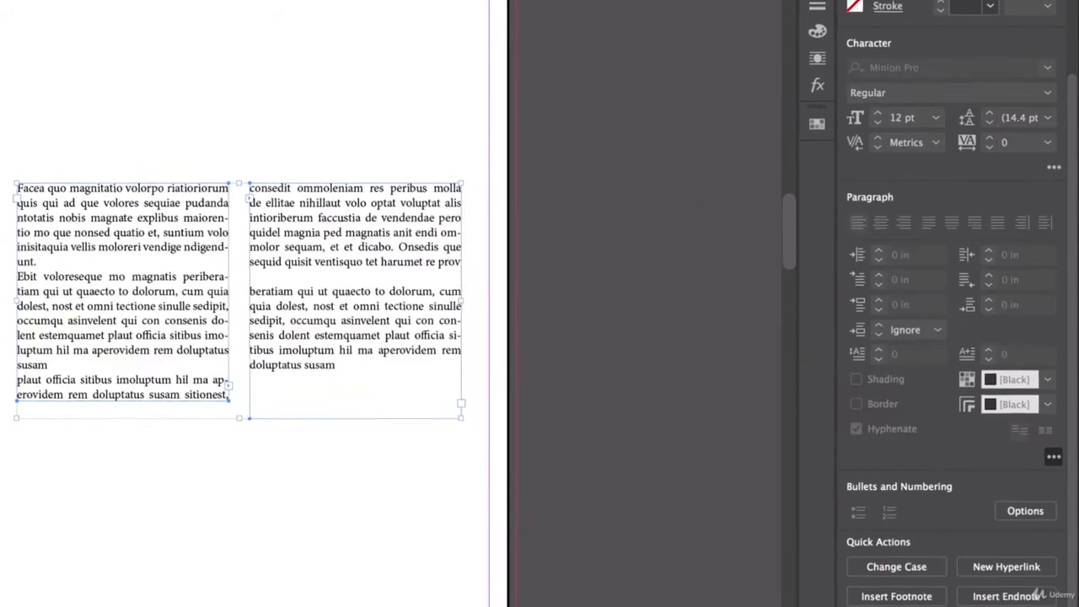
# Select both text frames together and examine their appearance, alignment and text frame properties.
pyautogui.click(244, 263)
pyautogui.click(323, 323)
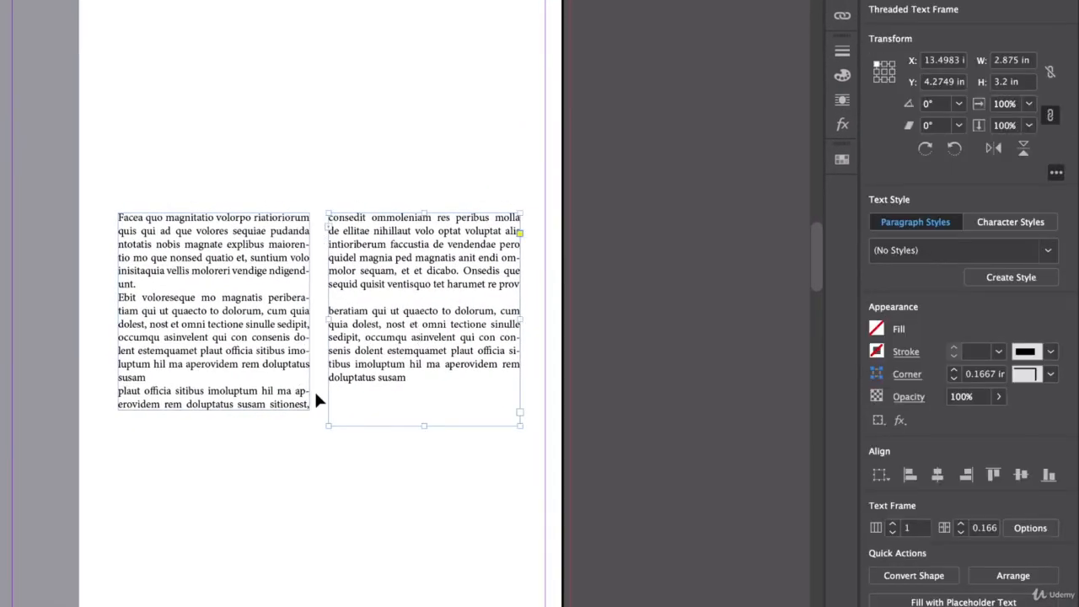
pyautogui.keyDown('shift'); pyautogui.click(284, 347); pyautogui.keyUp('shift')
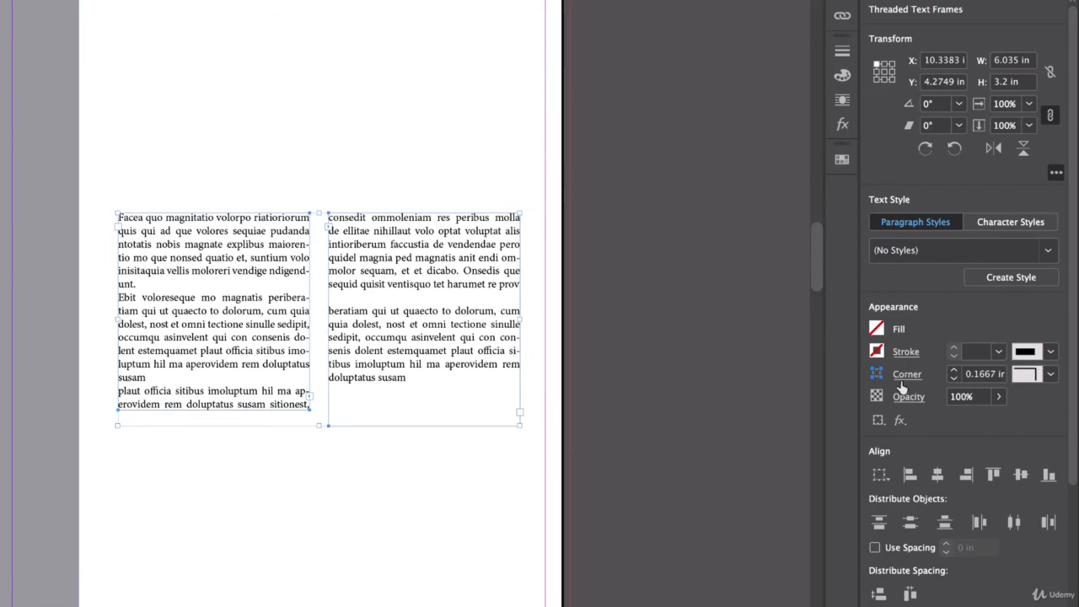
pyautogui.scroll(-4, 931, 456)
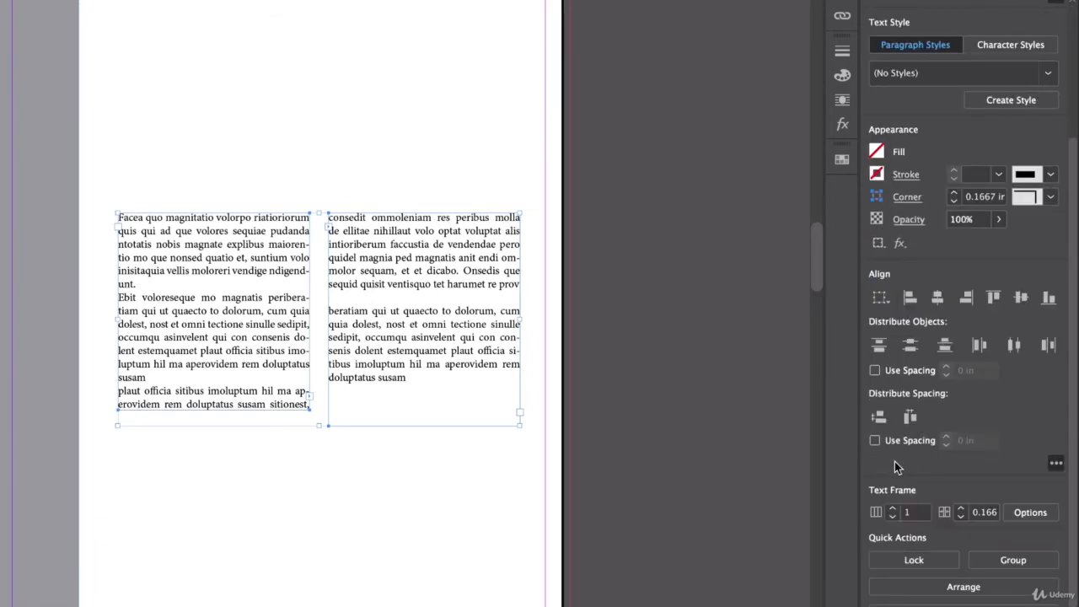
pyautogui.scroll(2, 940, 448)
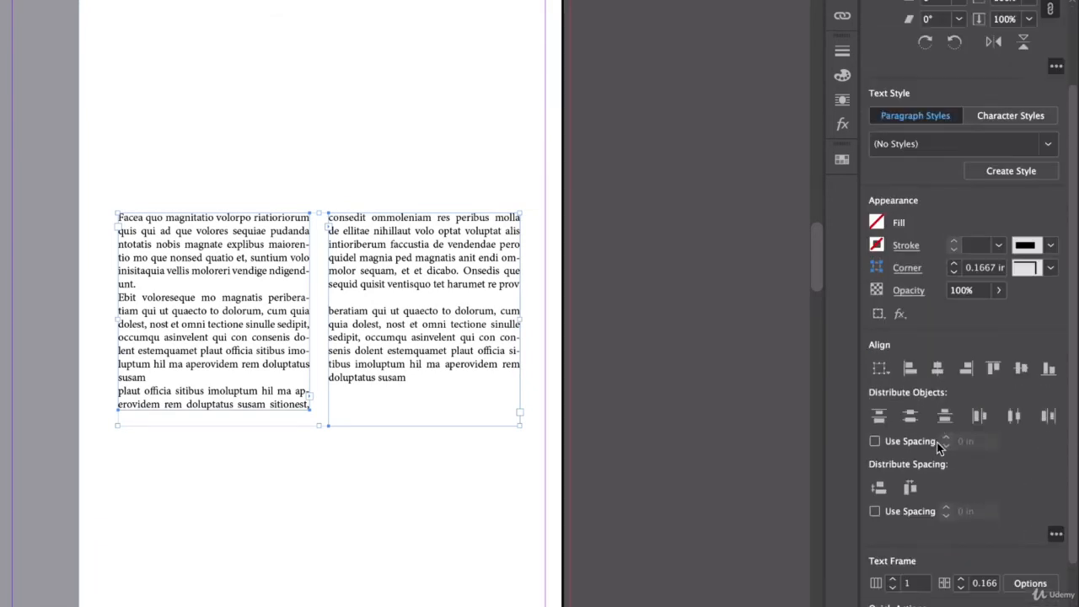
# Try narrowing the second text frame from its outer edge to check the justified spacing and hyphenation, and undo it.
pyautogui.click(553, 308)
pyautogui.click(517, 320)
pyautogui.moveTo(521, 319); pyautogui.dragTo(437, 317)
pyautogui.click(509, 458)
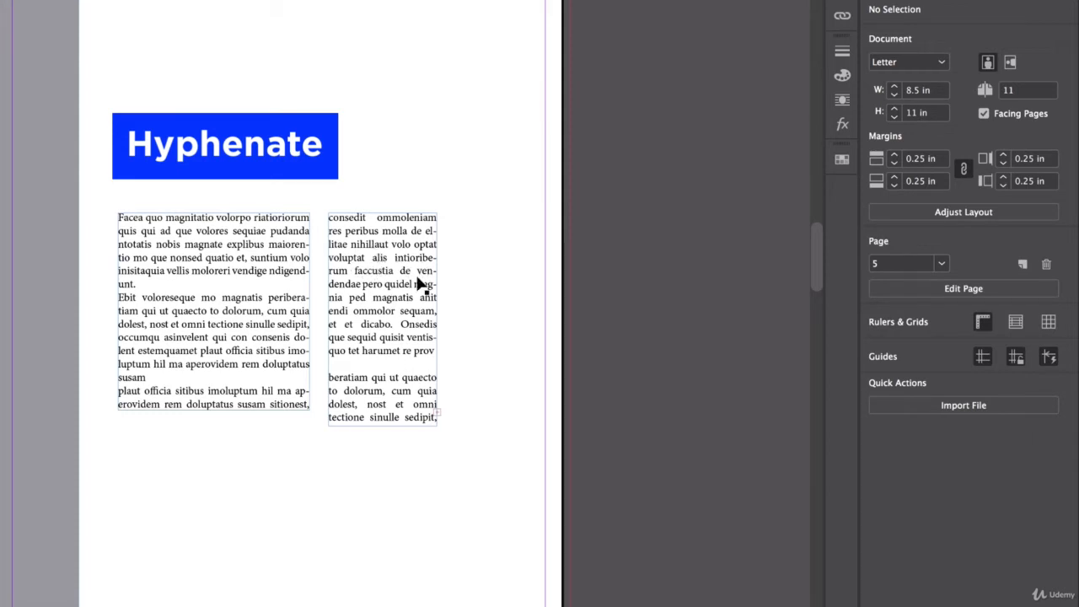
pyautogui.press('super+z')
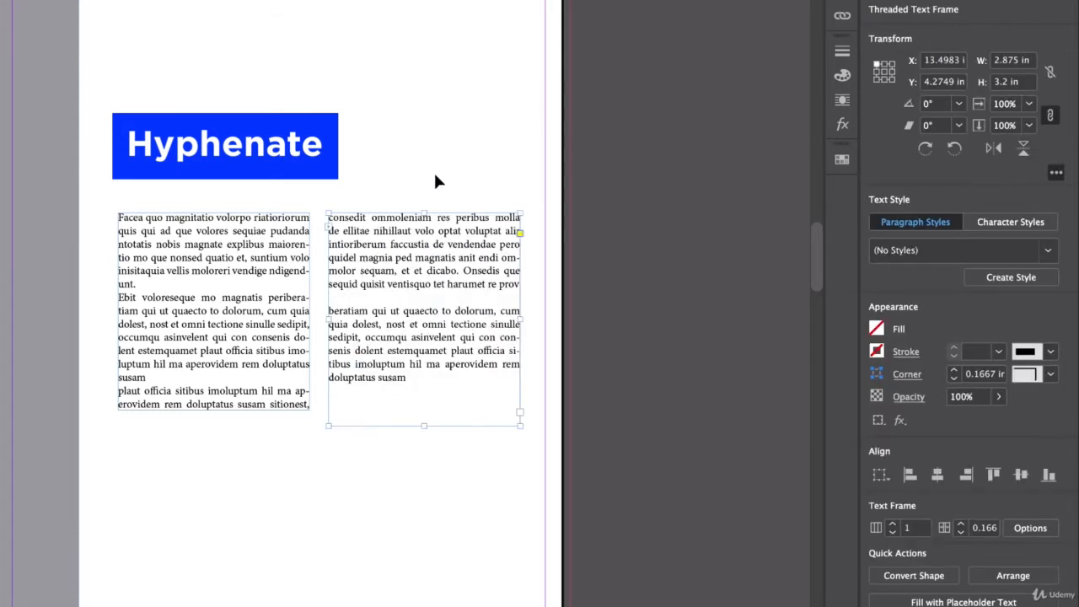
# Select all the text in the two threaded columns, turn off hyphenation, and deselect it to check the result.
pyautogui.keyDown('shift'); pyautogui.click(266, 341); pyautogui.keyUp('shift')
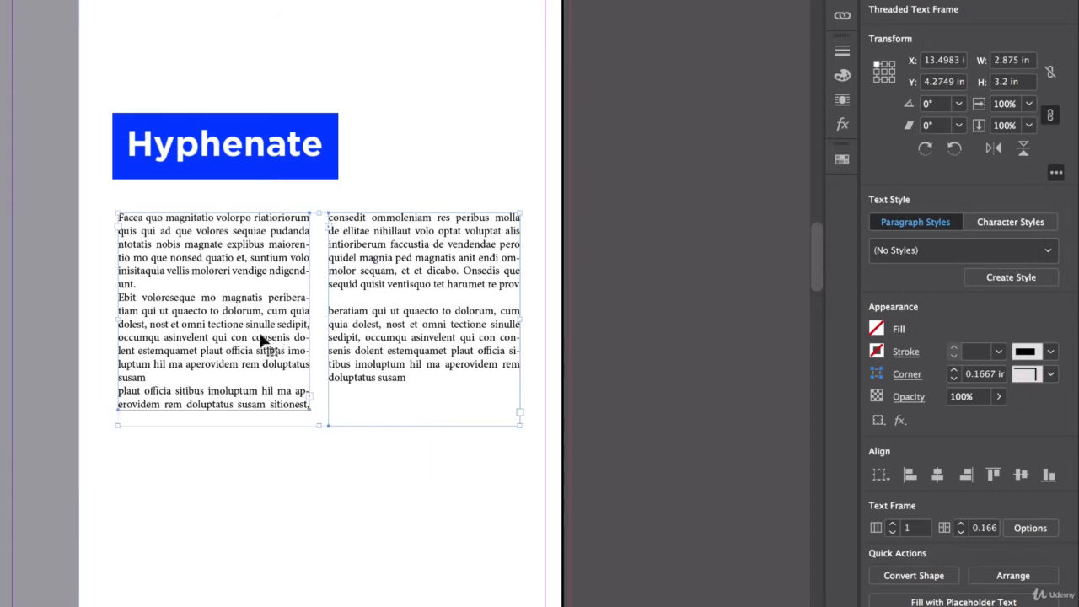
pyautogui.scroll(-5, 962, 492)
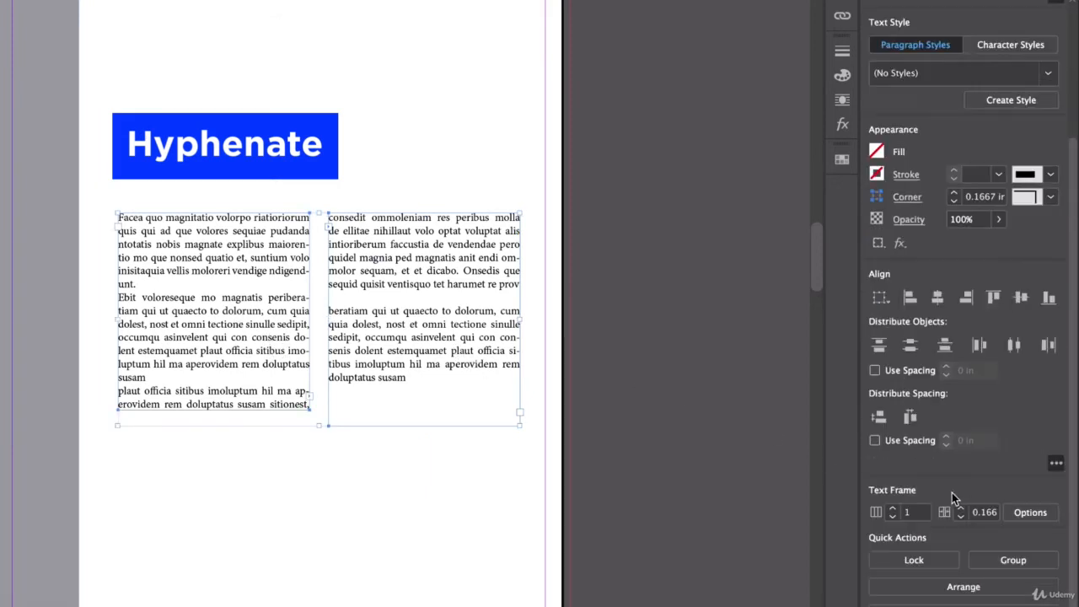
pyautogui.doubleClick(133, 226)
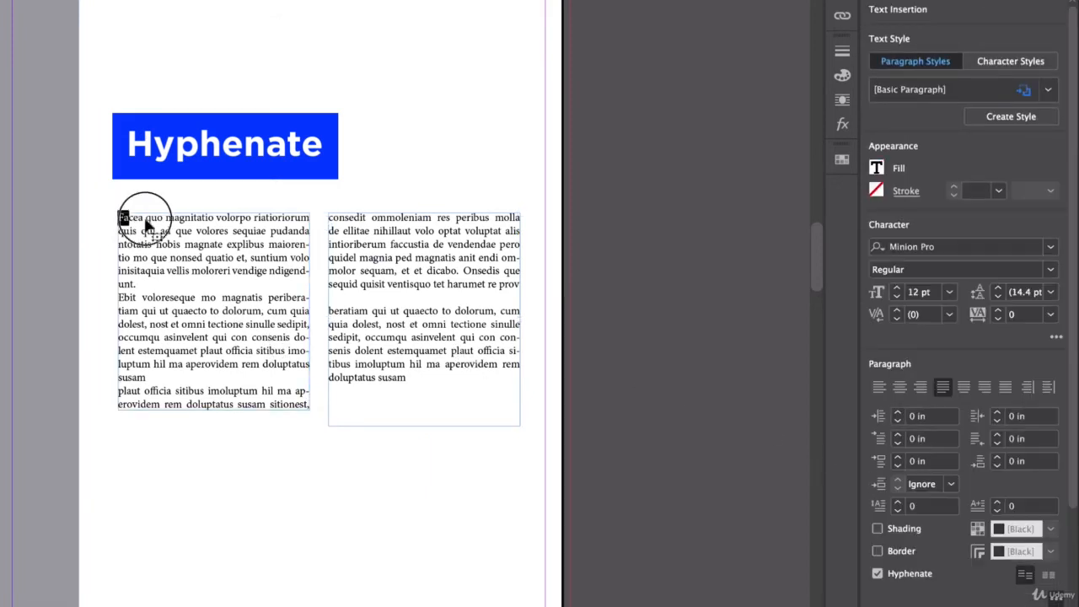
pyautogui.press('super+a')
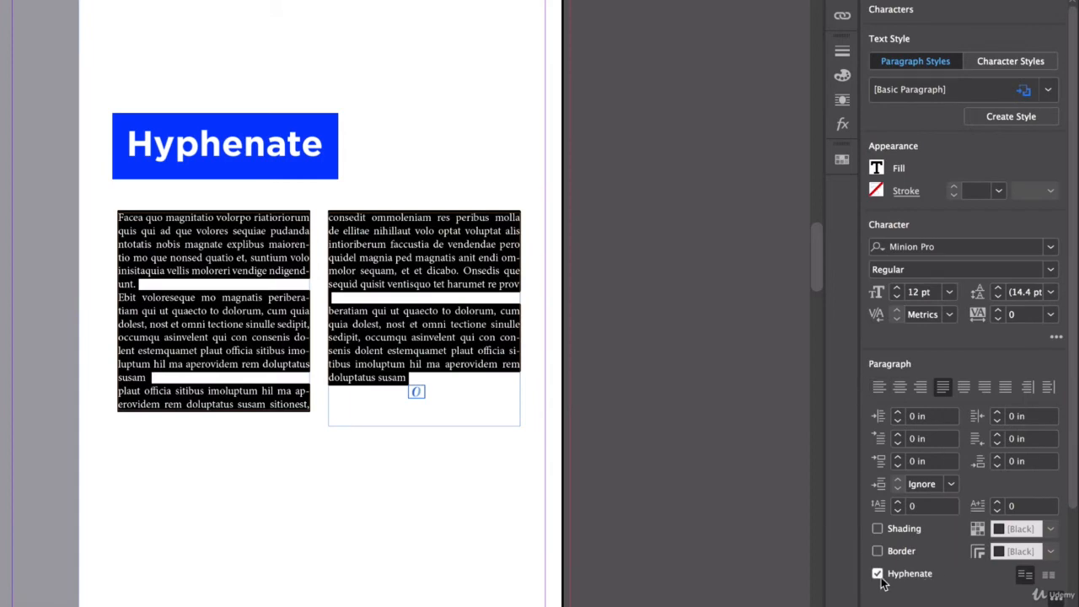
pyautogui.click(878, 575)
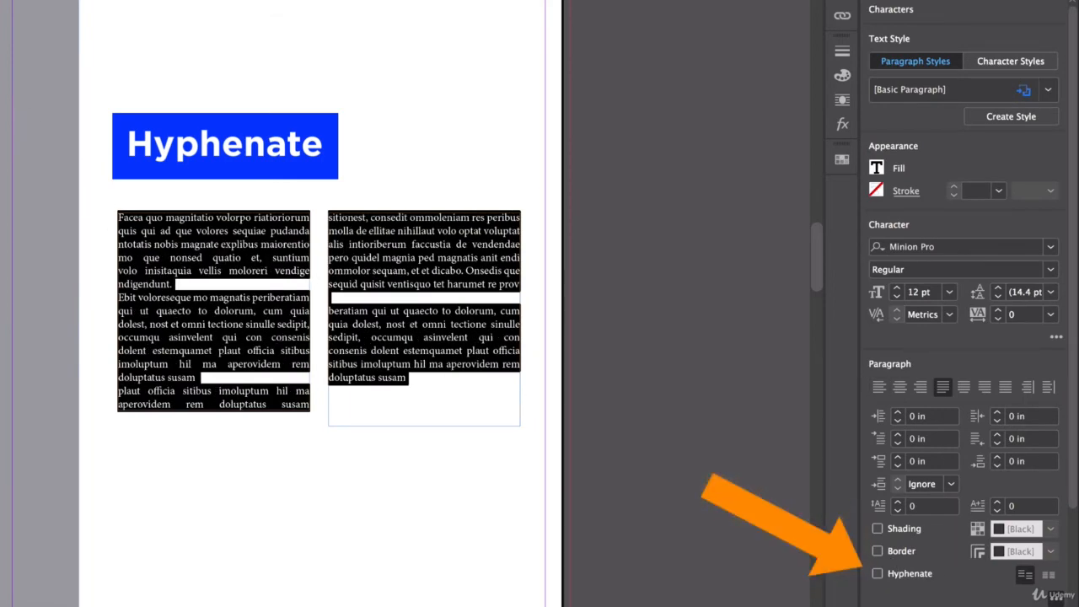
pyautogui.press('Escape')
pyautogui.click(370, 152)
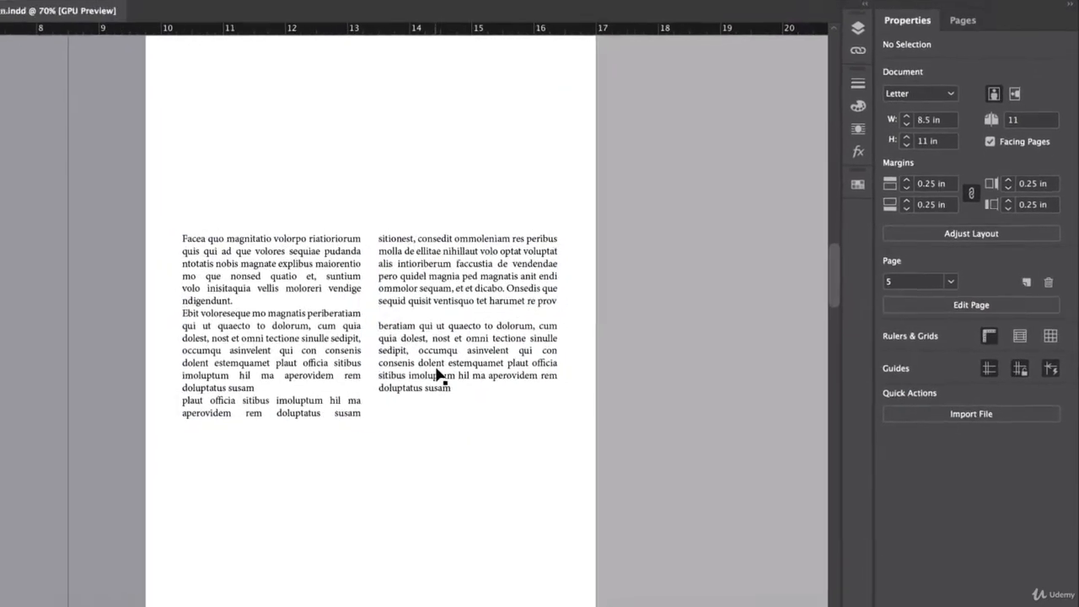
# Add a text frame above the columns reading "Main Title Will Go Here" and enlarge its text to 28 pt.
pyautogui.scroll(-2, 536, 419)
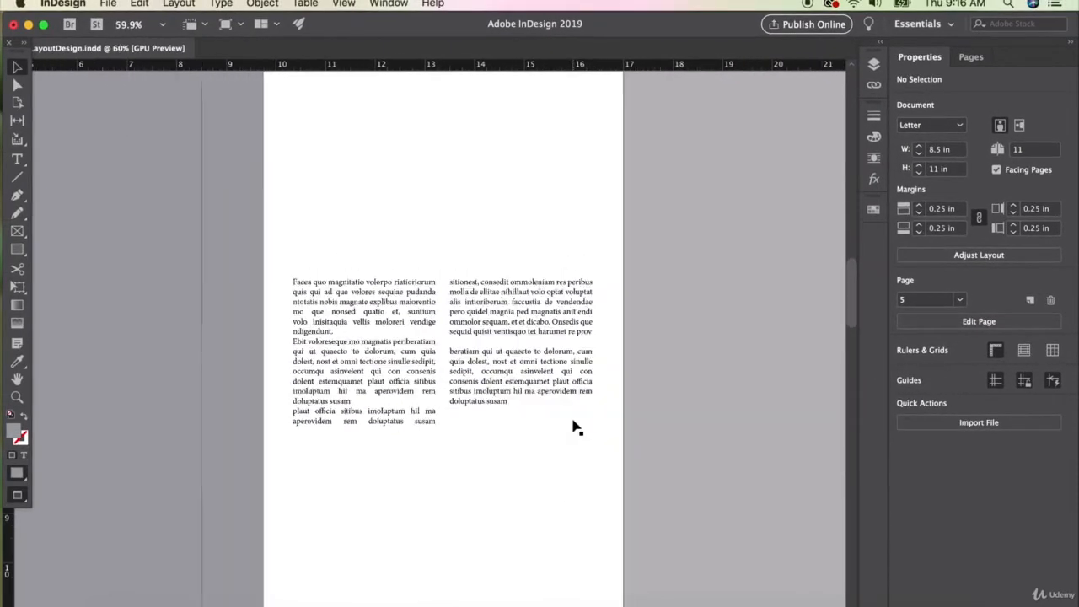
pyautogui.scroll(-1, 574, 428)
pyautogui.click(17, 160)
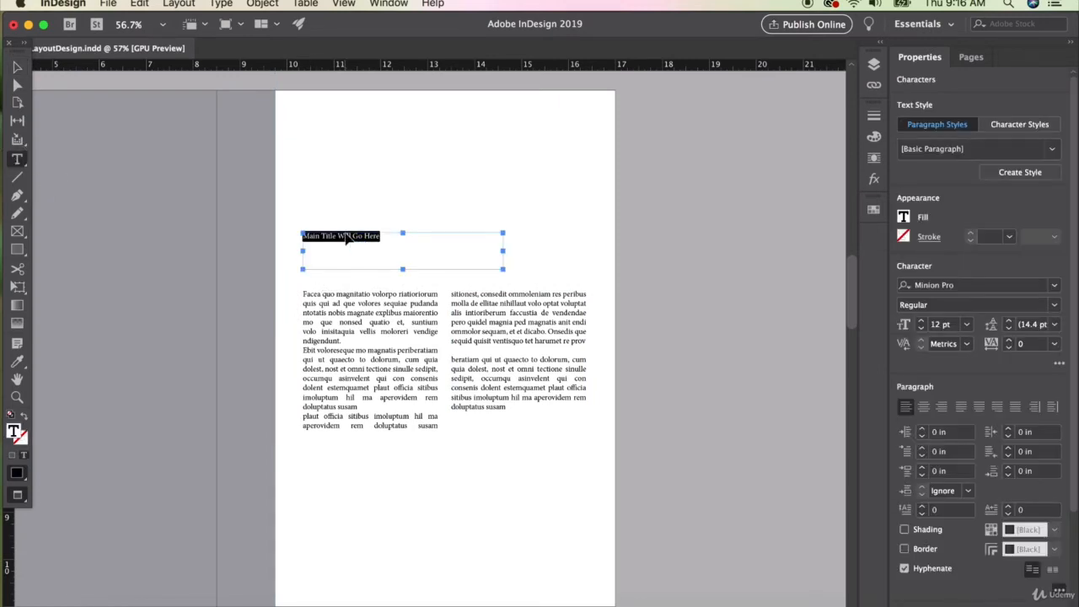
pyautogui.press('super+shift+period')
pyautogui.press('super+shift+period')
pyautogui.press('super+shift+period')
pyautogui.press('super+shift+period')
pyautogui.press('super+shift+period')
pyautogui.press('super+shift+period')
pyautogui.press('super+shift+period')
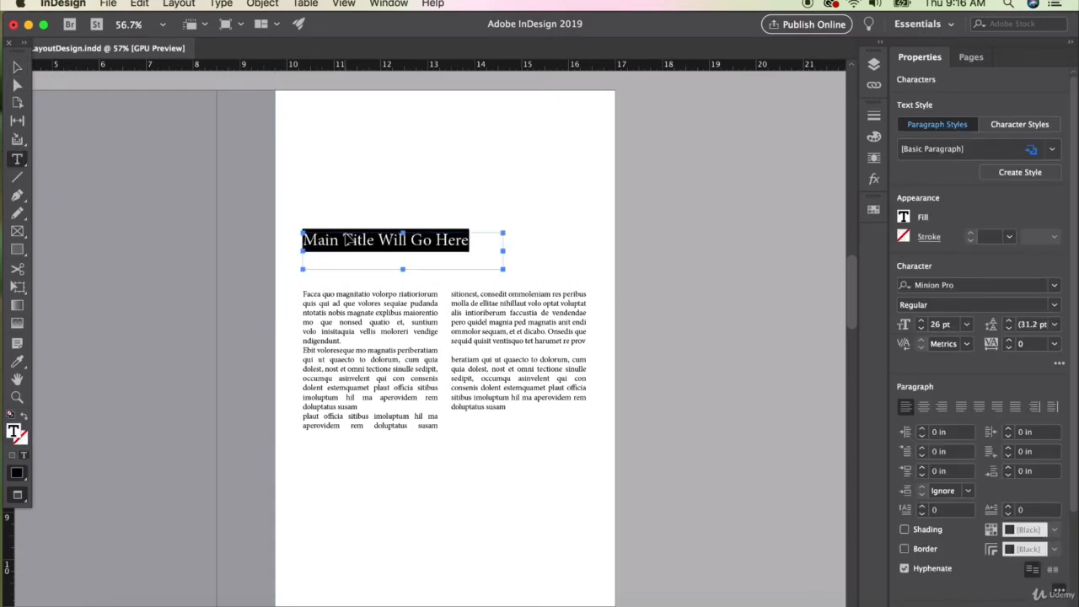
pyautogui.press('super+shift+period')
pyautogui.click(17, 67)
pyautogui.click(43, 79)
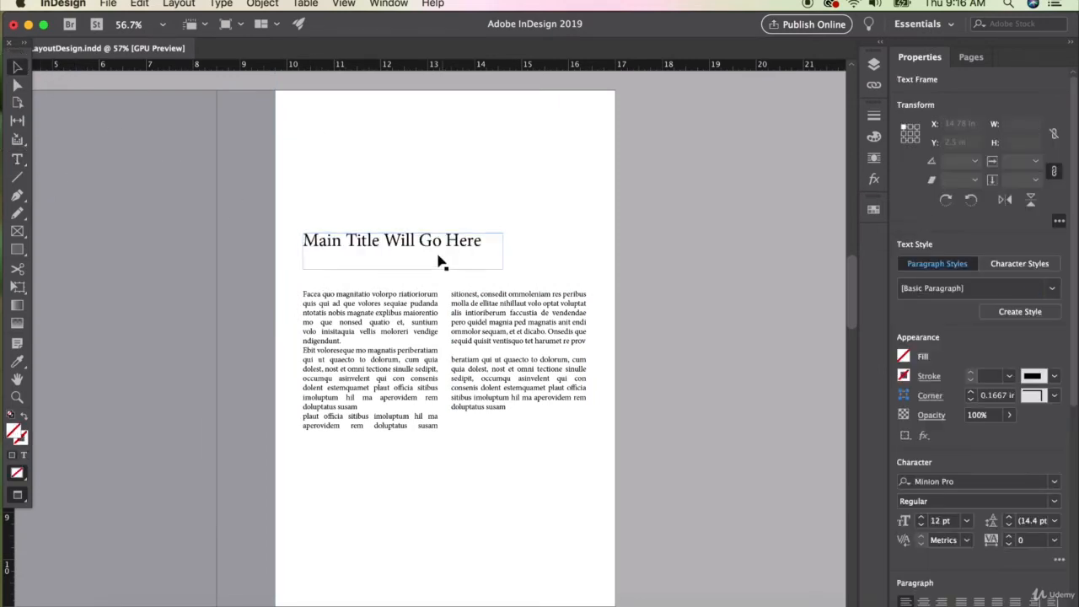
# Move the title frame down so it sits directly above the two columns, left-aligned with the first one.
pyautogui.moveTo(436, 258); pyautogui.dragTo(419, 287)
pyautogui.hscroll(-3, 415, 297)
pyautogui.scroll(-1, 416, 297)
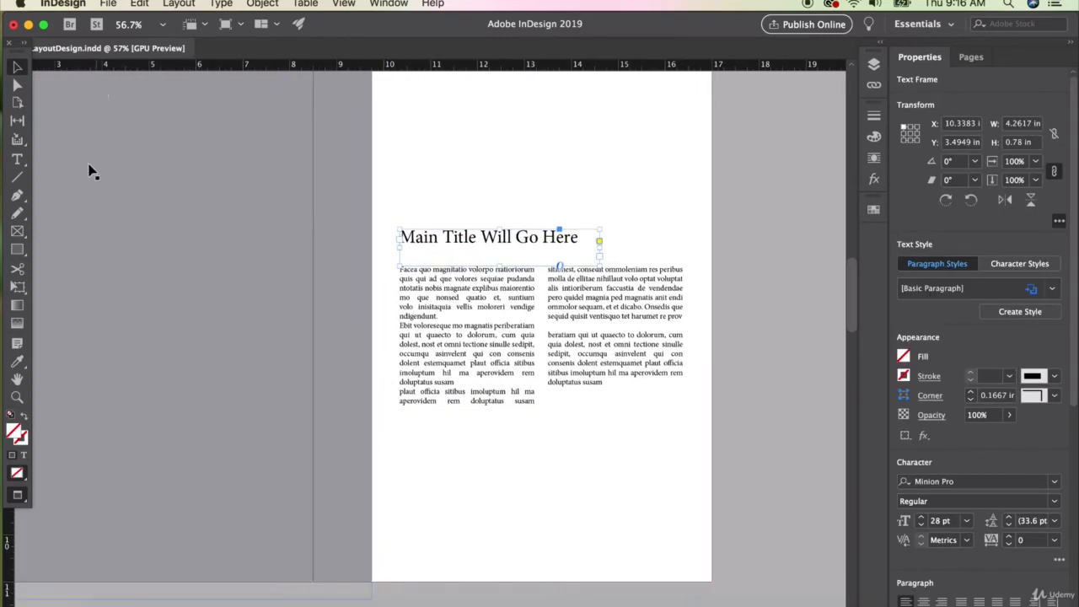
pyautogui.hscroll(1, 127, 315)
pyautogui.scroll(2, 127, 315)
pyautogui.click(495, 179)
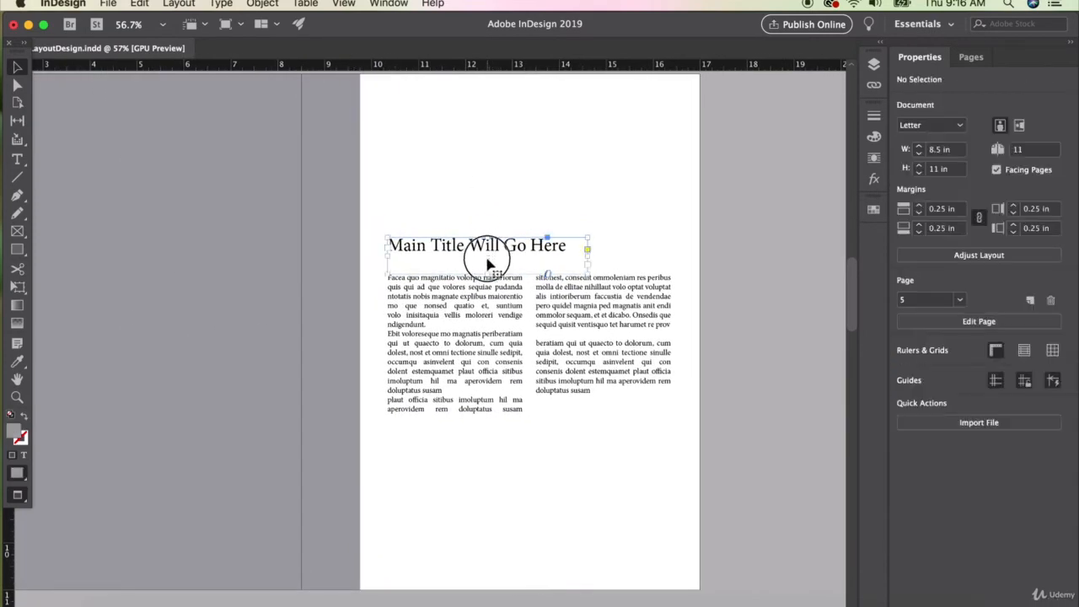
pyautogui.click(489, 268)
pyautogui.click(495, 224)
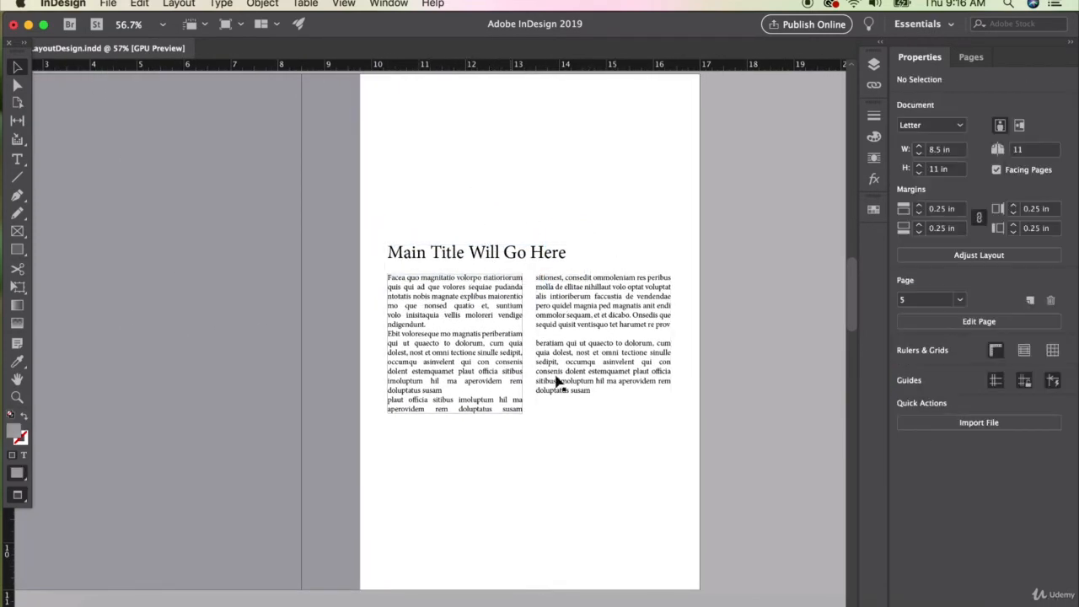
# Try the title near the top of the page, then return it above the columns at Y 3.6 in.
pyautogui.moveTo(493, 253); pyautogui.dragTo(519, 120)
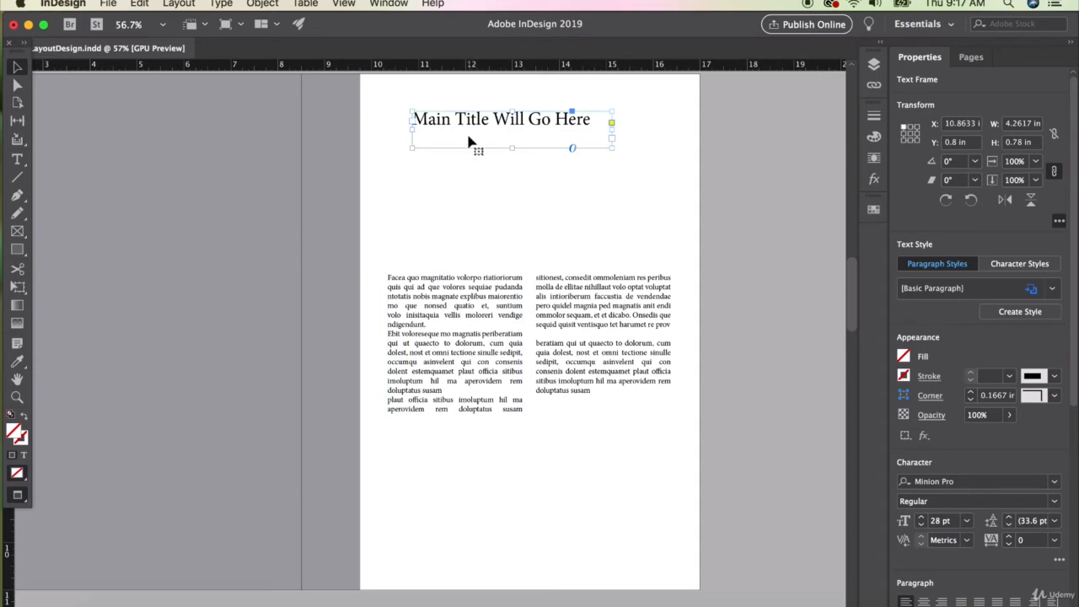
pyautogui.moveTo(470, 131); pyautogui.dragTo(441, 258)
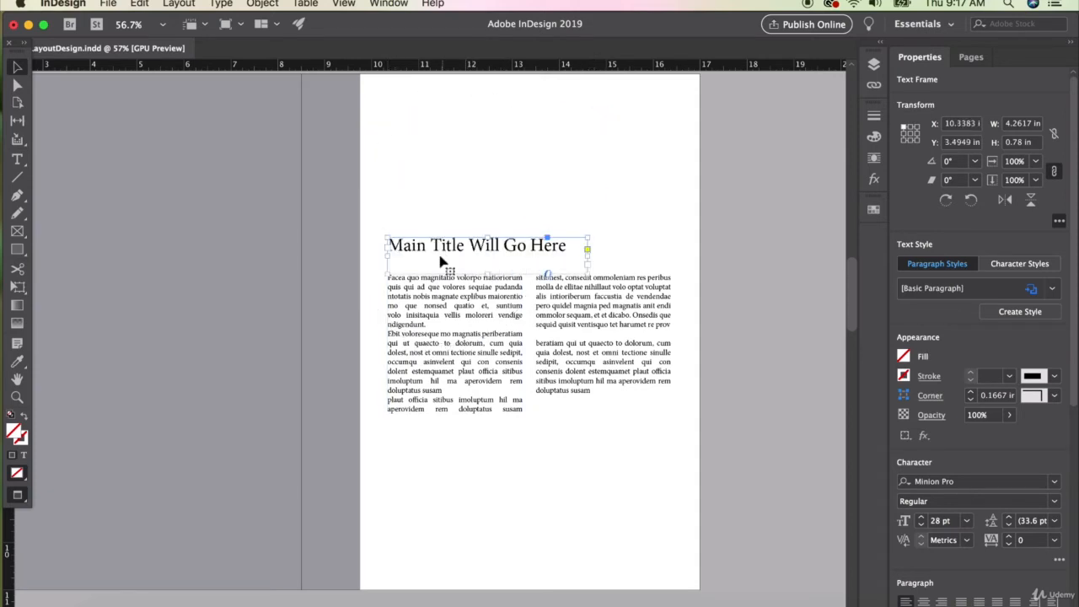
pyautogui.click(448, 251)
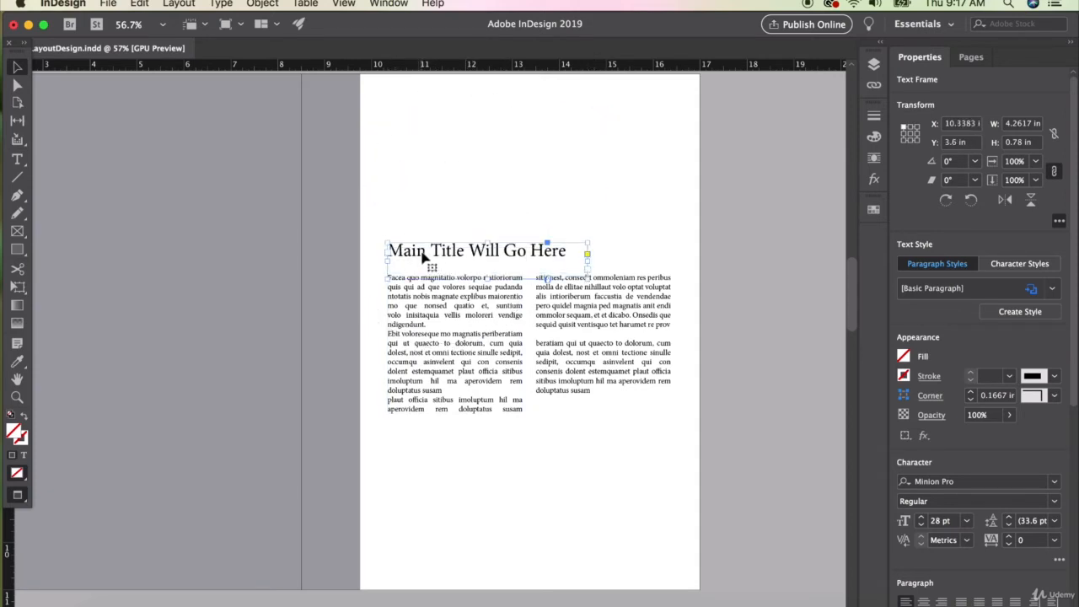
# Change the word "Main" to "Sub" in the title so it reads "Sub Title Will Go Here".
pyautogui.hscroll(-3, 345, 234)
pyautogui.doubleClick(457, 251)
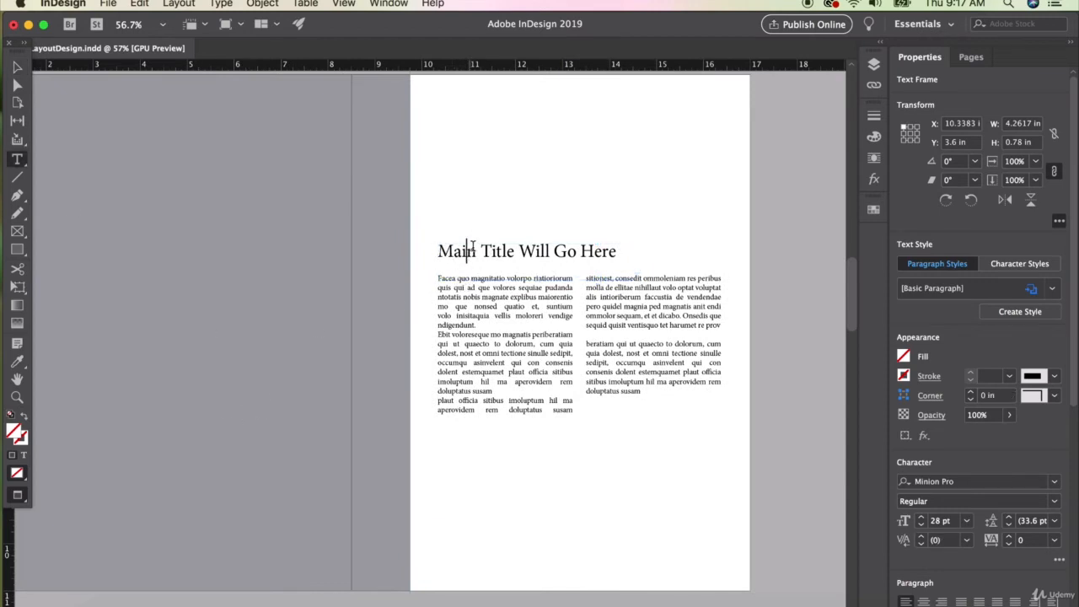
pyautogui.doubleClick(455, 251)
pyautogui.write('Sub')
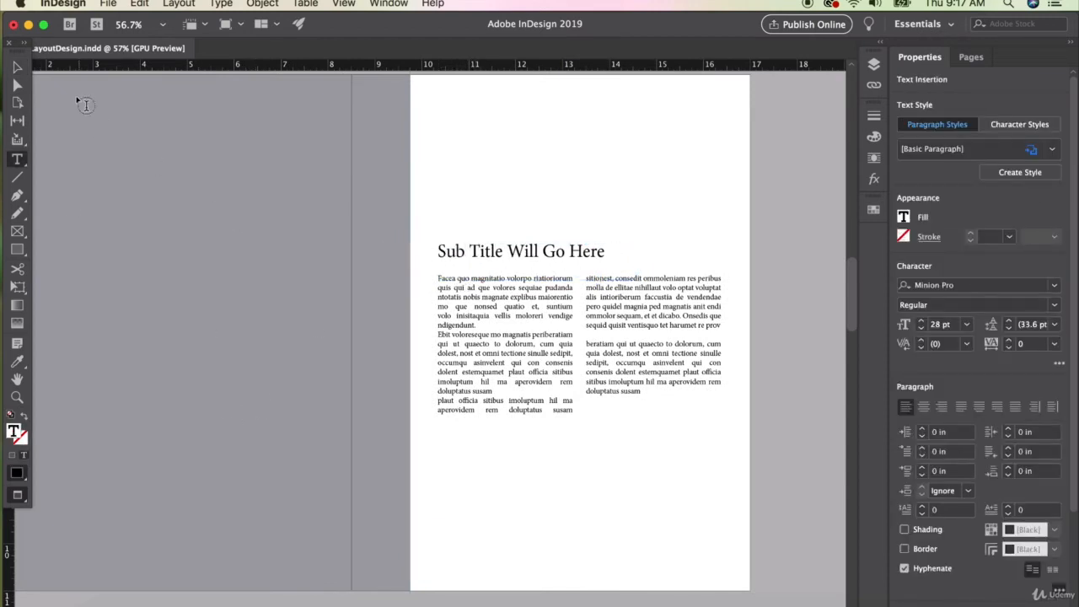
pyautogui.click(16, 68)
pyautogui.click(434, 295)
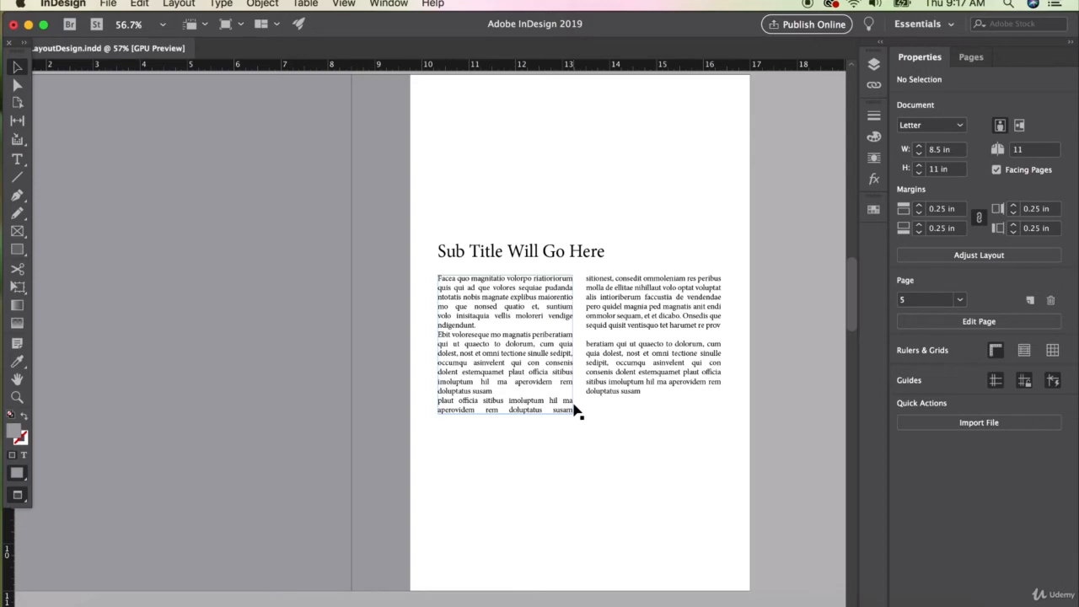
pyautogui.tripleClick(518, 253)
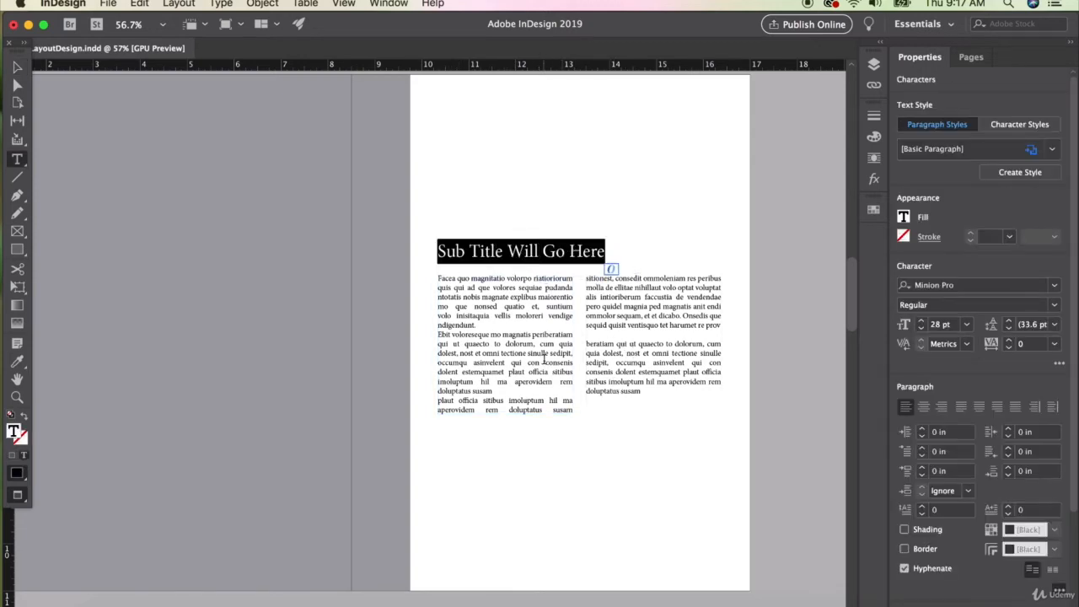
pyautogui.click(17, 66)
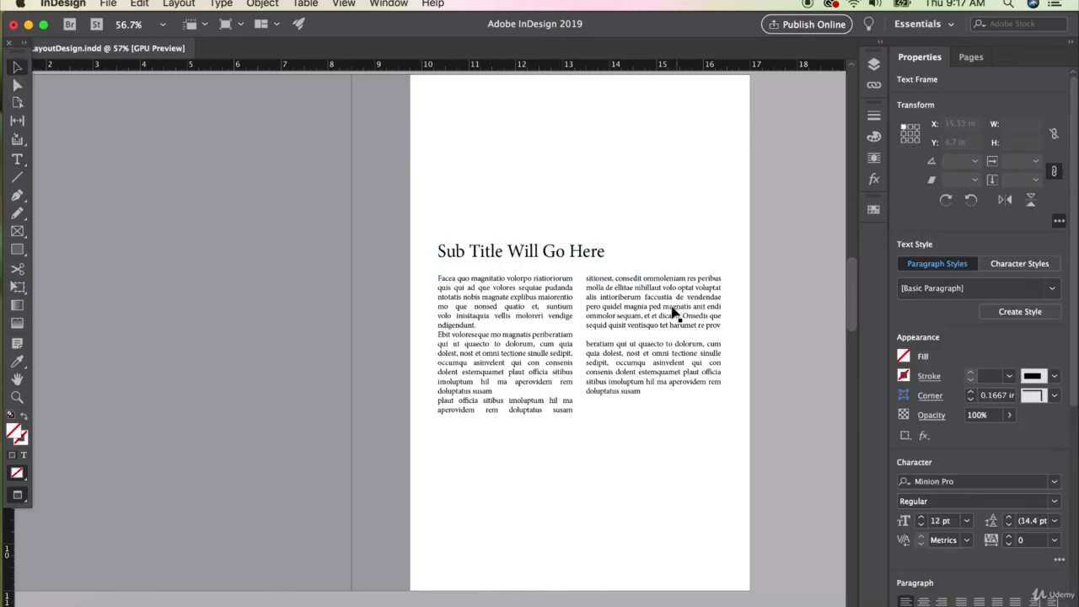
# Copy the last two lines of the first column and paste them at the end of the second column's text.
pyautogui.hscroll(3, 675, 314)
pyautogui.click(455, 403)
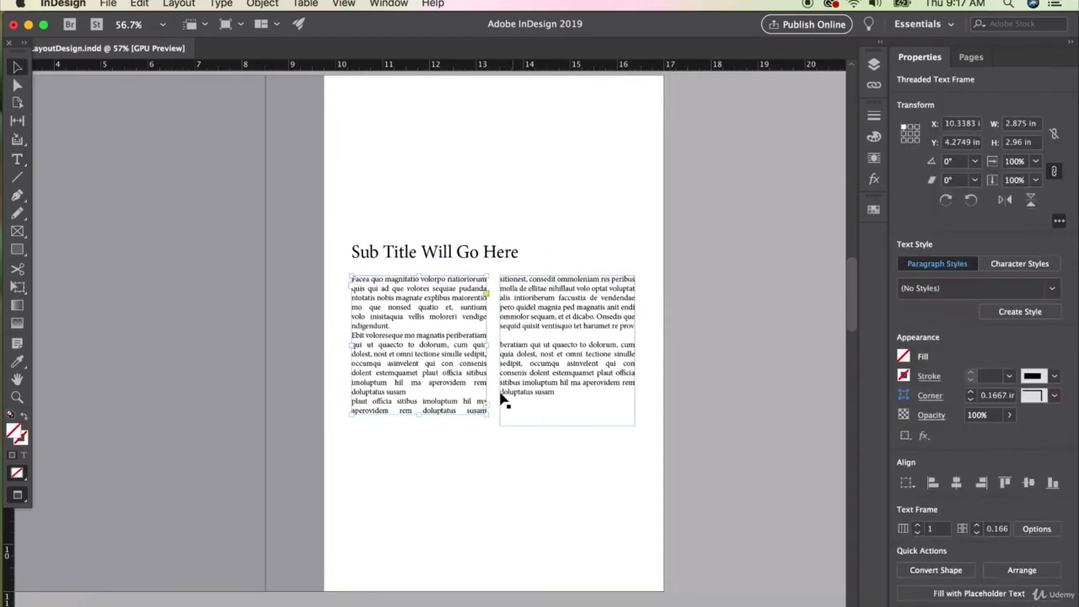
pyautogui.doubleClick(433, 411)
pyautogui.moveTo(355, 404); pyautogui.dragTo(542, 418)
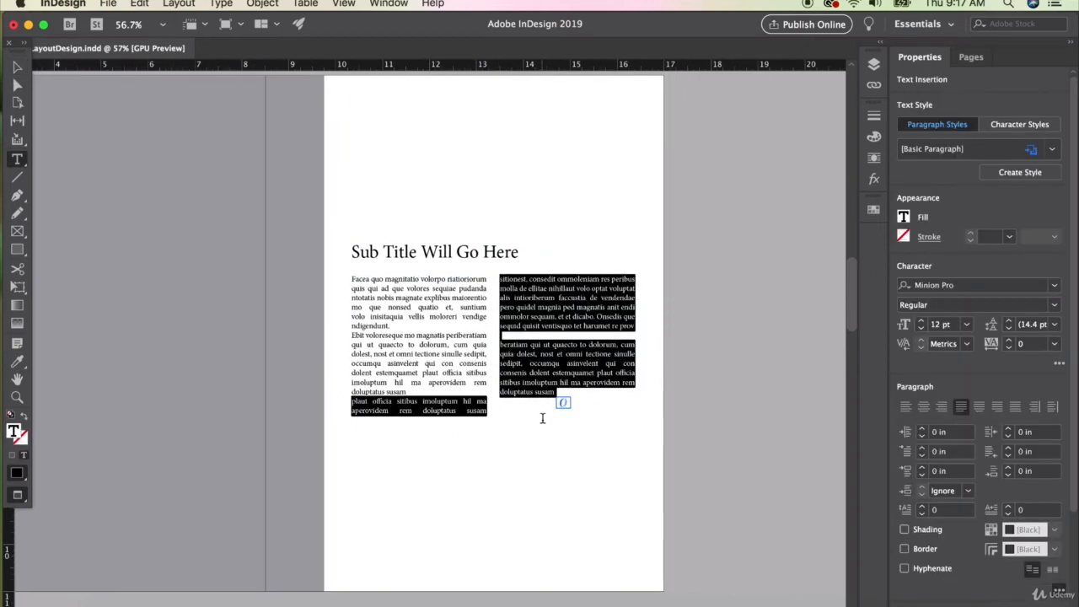
pyautogui.press('Right')
pyautogui.press('super+v')
pyautogui.click(19, 69)
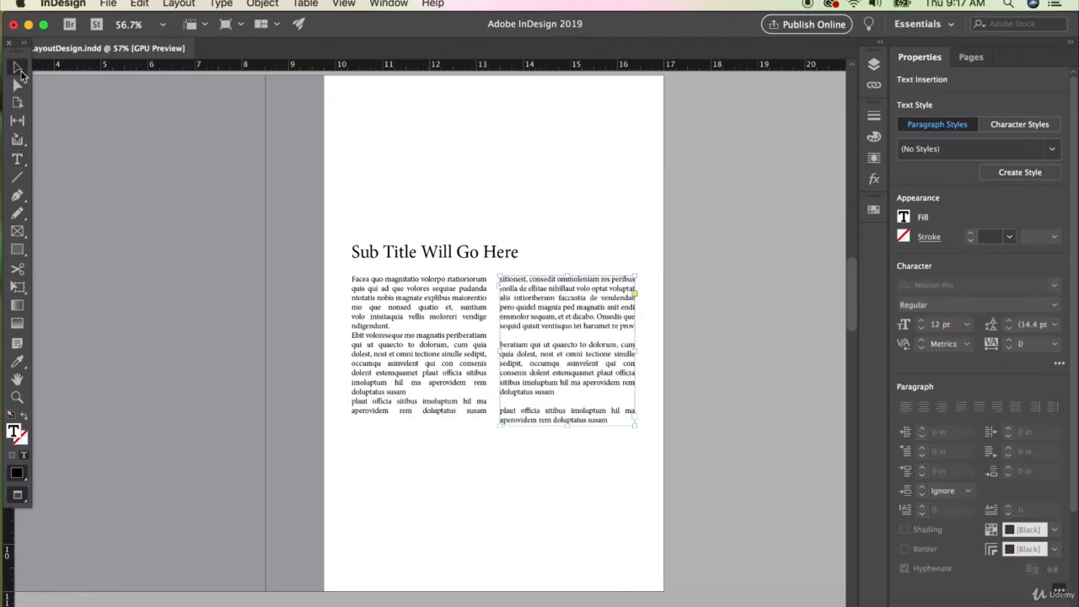
# Lengthen the first column's text frame to 3.2 in so it matches the second column.
pyautogui.click(427, 404)
pyautogui.moveTo(418, 414); pyautogui.dragTo(418, 426)
pyautogui.click(724, 354)
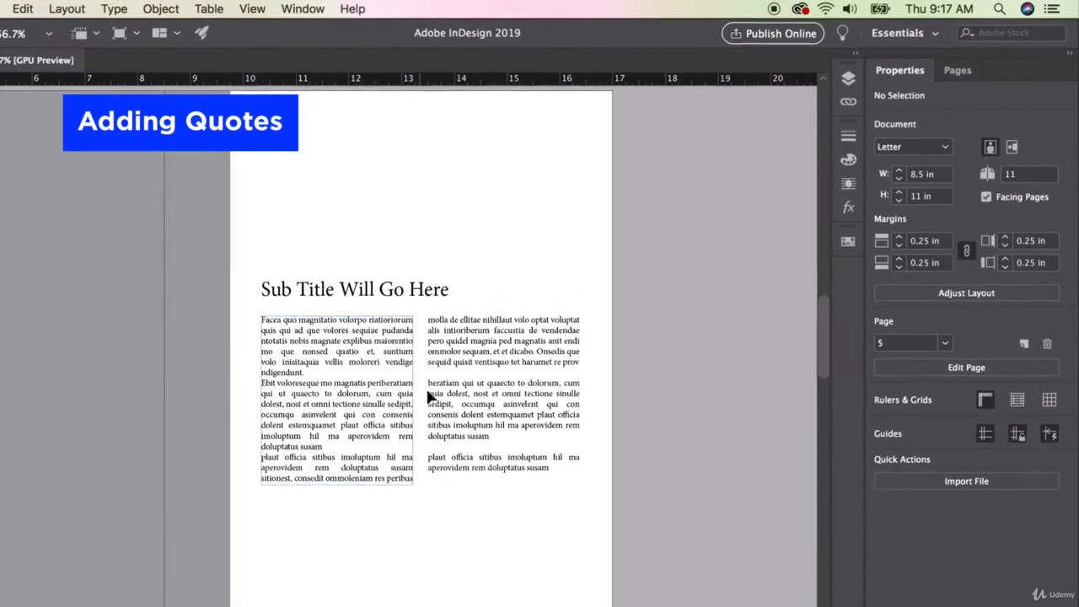
# Copy the start of the "beratiam qui ut quaecto" paragraph into a new text frame about 3.04 in wide above the subtitle.
pyautogui.moveTo(428, 383); pyautogui.dragTo(501, 408)
pyautogui.press('super+c')
pyautogui.press('Escape')
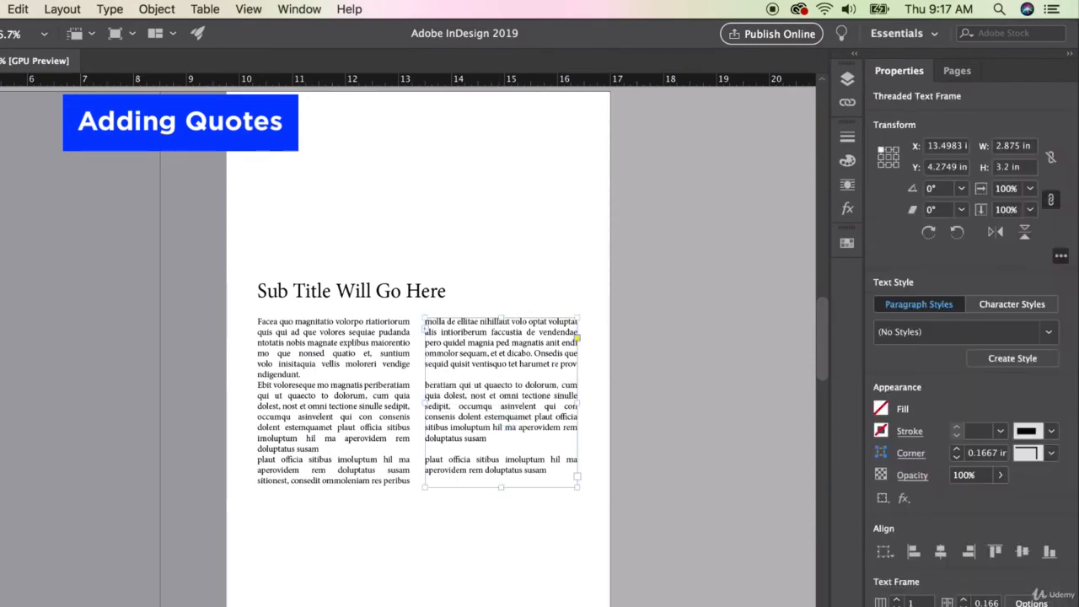
pyautogui.press('t')
pyautogui.moveTo(280, 166); pyautogui.dragTo(443, 222)
pyautogui.press('super+v')
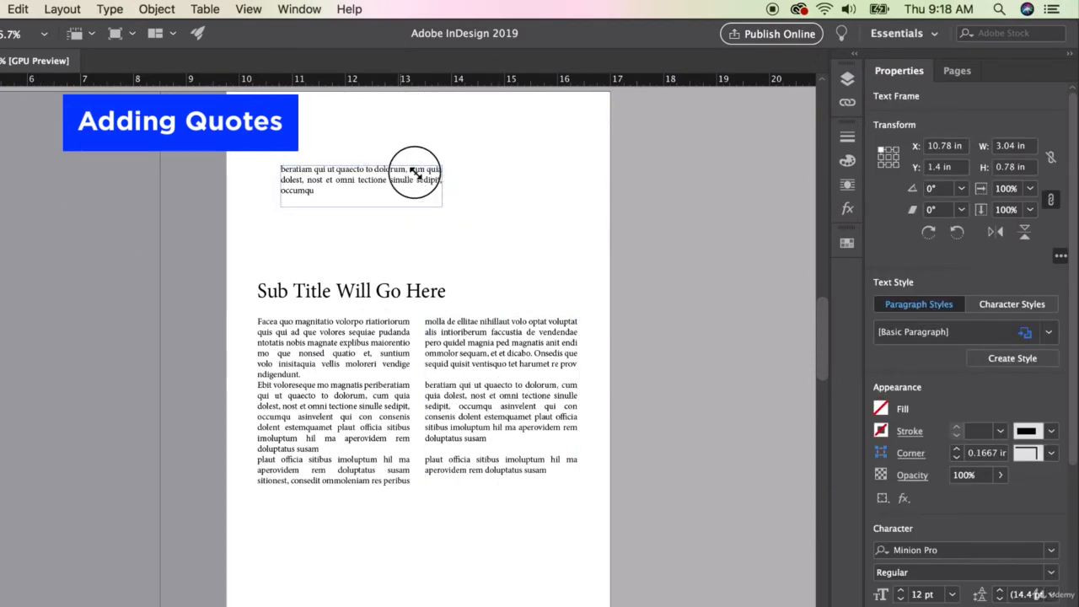
pyautogui.moveTo(414, 171); pyautogui.dragTo(462, 176)
# Enlarge the copied quote text to 18 pt and lengthen its frame to 1.32 in so every line fits.
pyautogui.doubleClick(361, 194)
pyautogui.moveTo(361, 194); pyautogui.dragTo(306, 169)
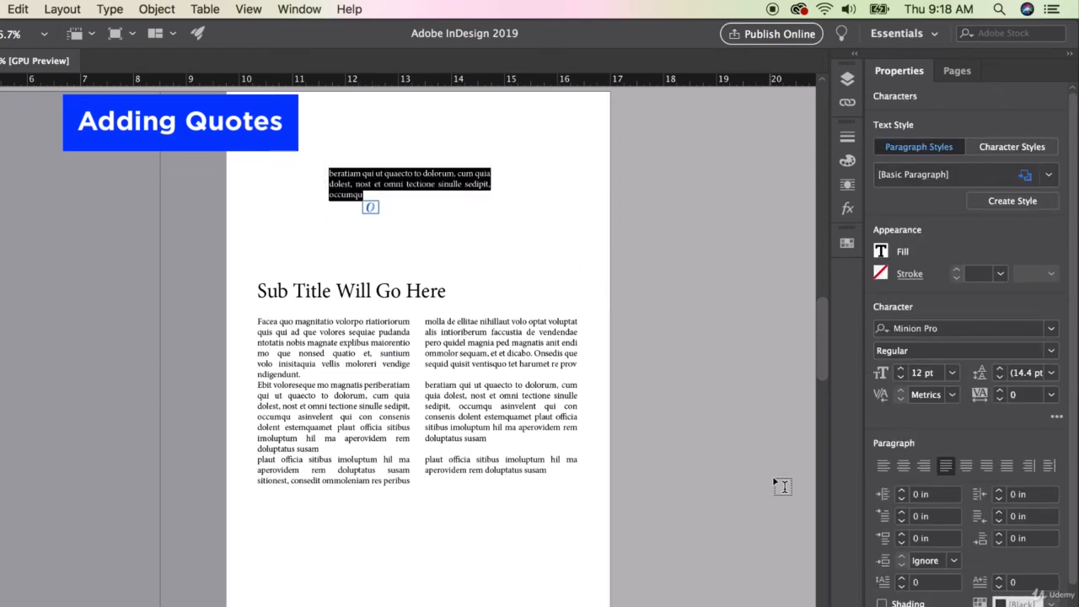
pyautogui.press('super+shift+period')
pyautogui.press('super+shift+period')
pyautogui.press('super+shift+period')
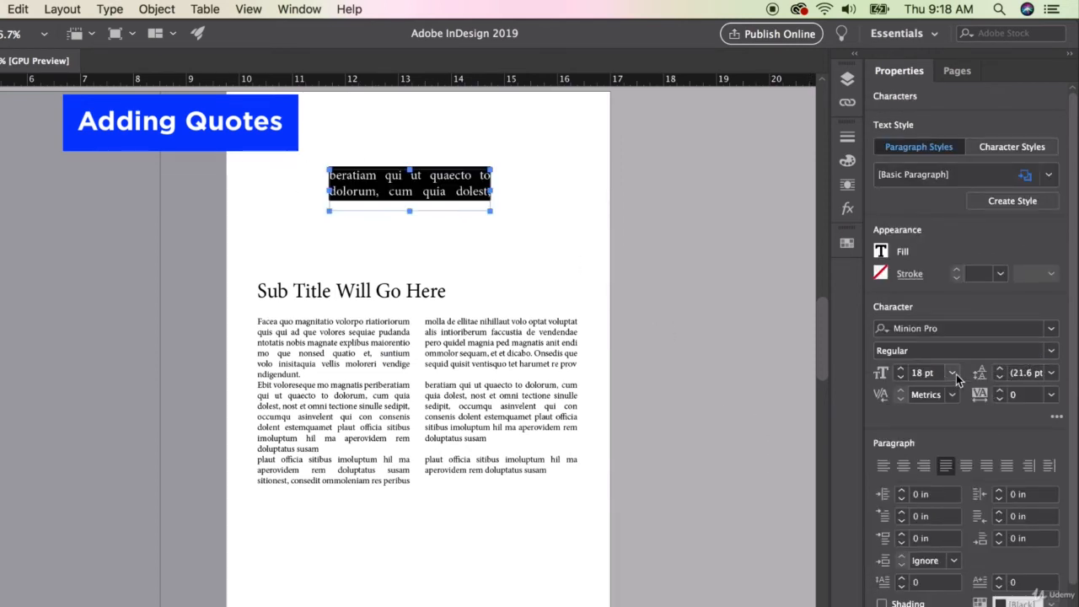
pyautogui.click(1051, 351)
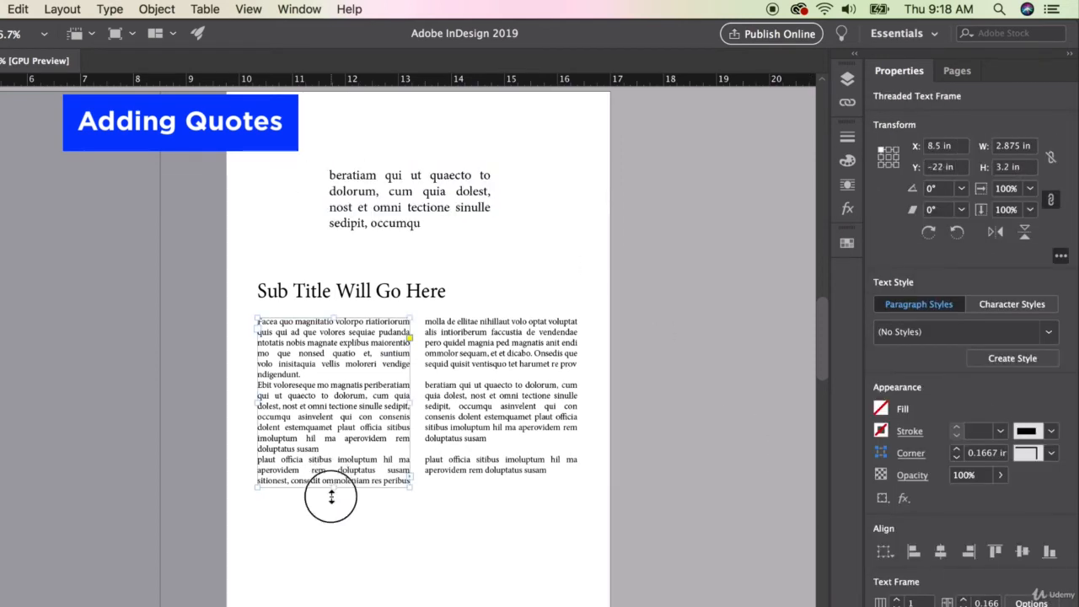
# Lengthen the first column's frame and insert five blank lines before the "beratiam qui ut quaecto" paragraph in the second column.
pyautogui.moveTo(334, 485); pyautogui.dragTo(340, 514)
pyautogui.doubleClick(482, 395)
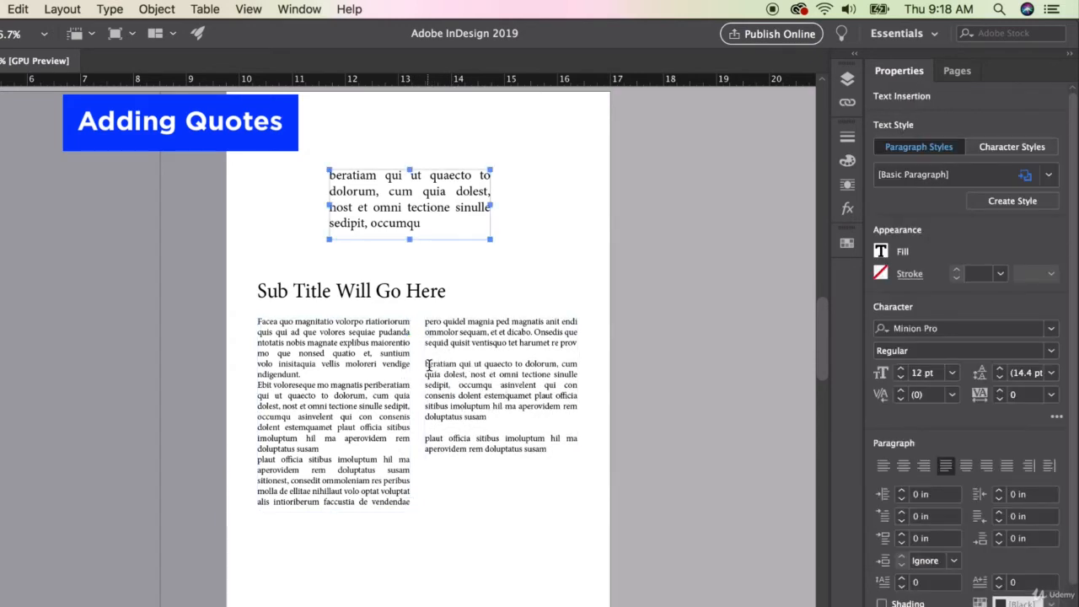
pyautogui.press('Return')
pyautogui.press('Return')
pyautogui.press('Return')
pyautogui.press('Return')
pyautogui.press('Return')
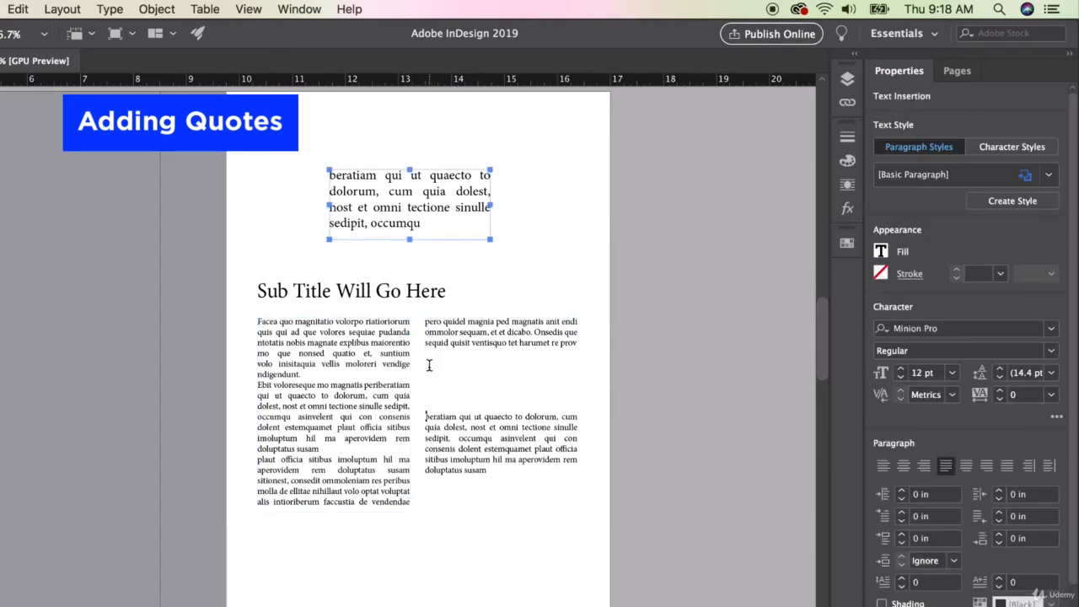
# Lengthen the second column's frame to about 3.9 in and move the quote frame into the gap between its paragraphs.
pyautogui.press('Escape')
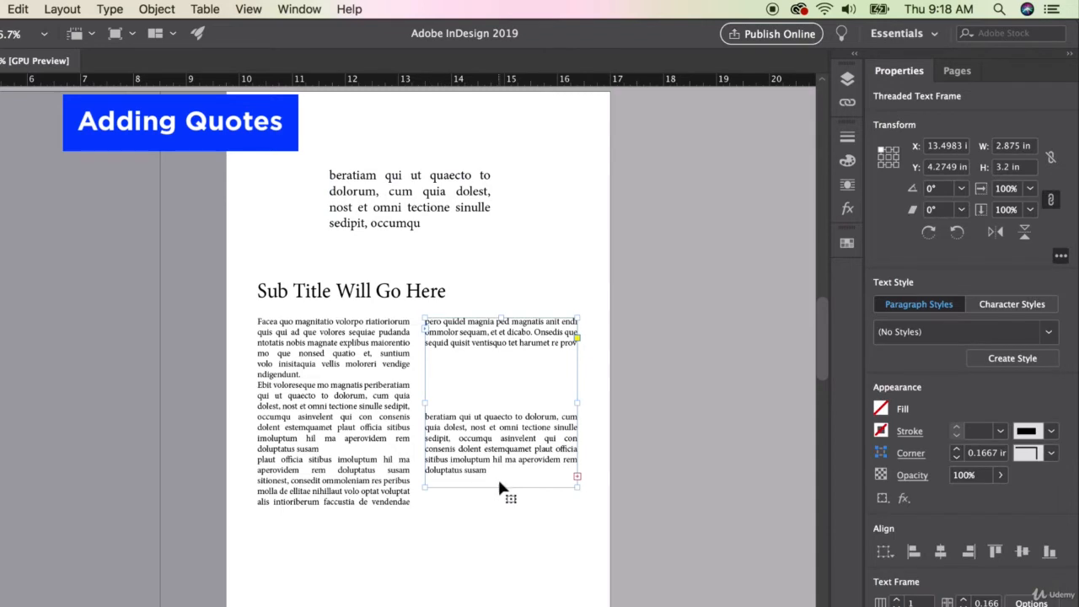
pyautogui.moveTo(501, 487); pyautogui.dragTo(497, 525)
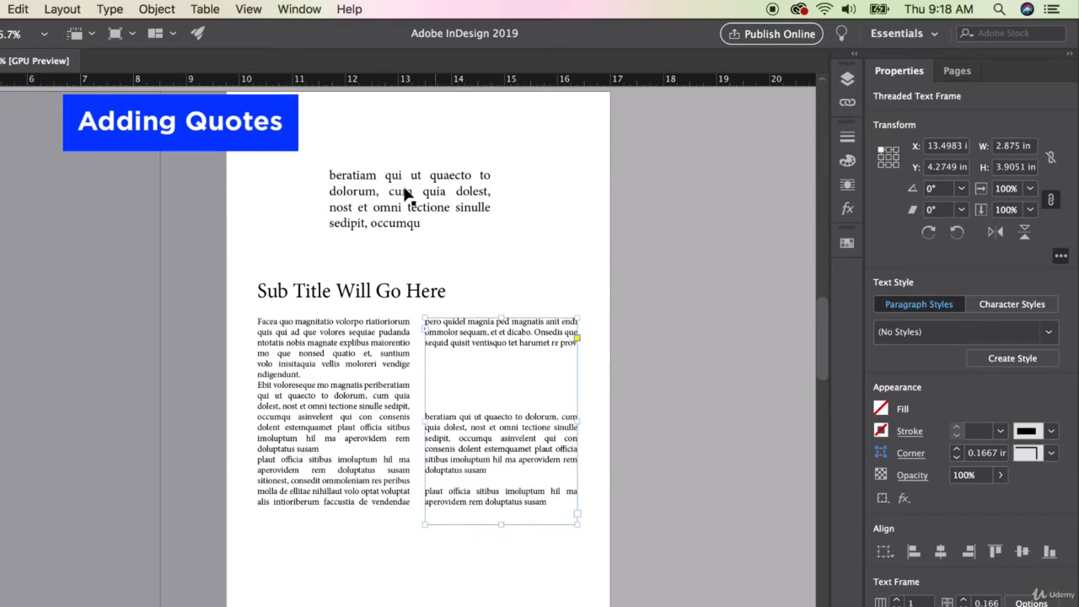
pyautogui.moveTo(405, 193); pyautogui.dragTo(498, 371)
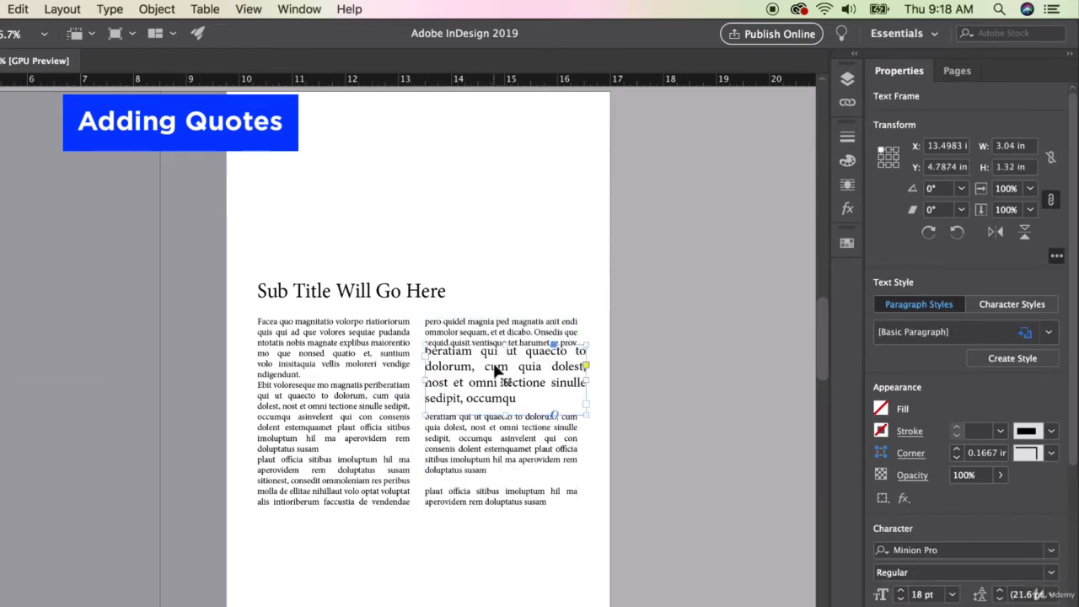
# Undo the quote frame's move into the second column and set its text leading to 20 pt.
pyautogui.press('super+z')
pyautogui.doubleClick(418, 227)
pyautogui.moveTo(419, 226); pyautogui.dragTo(370, 211)
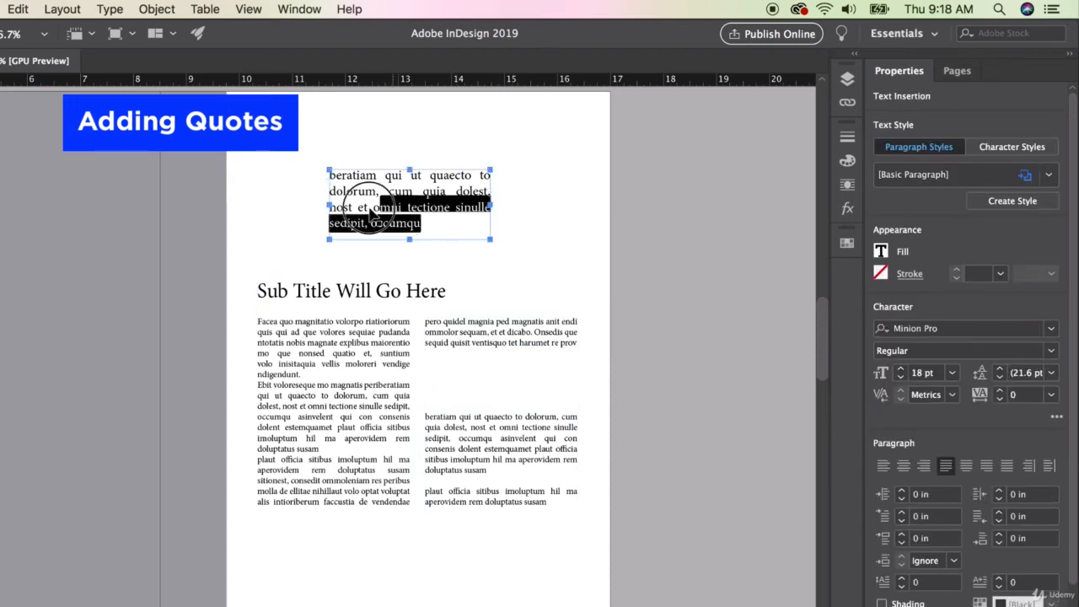
pyautogui.press('Escape')
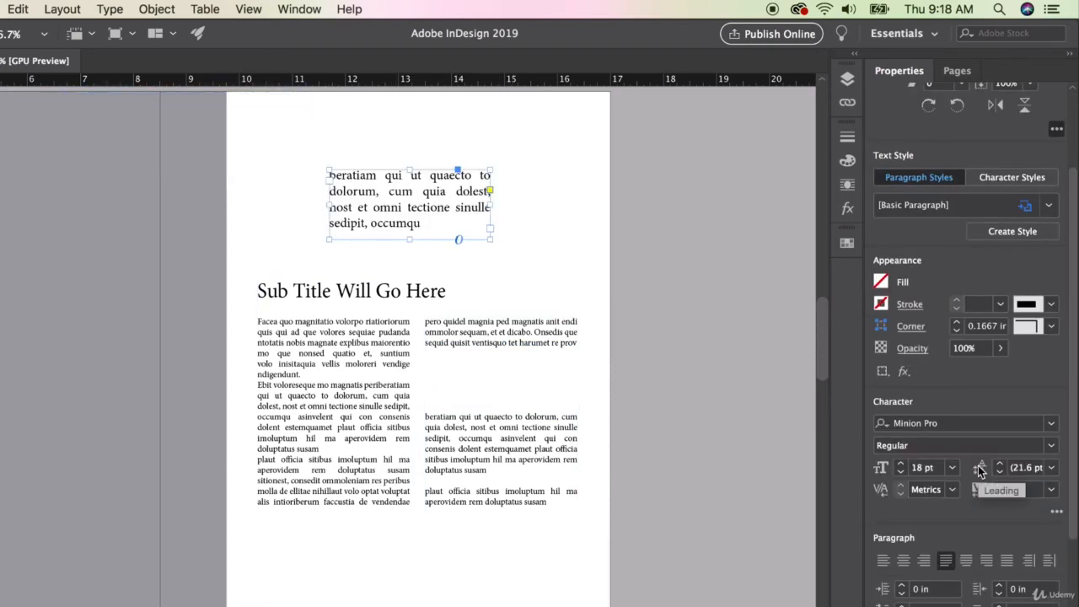
pyautogui.click(1000, 472)
pyautogui.click(1000, 473)
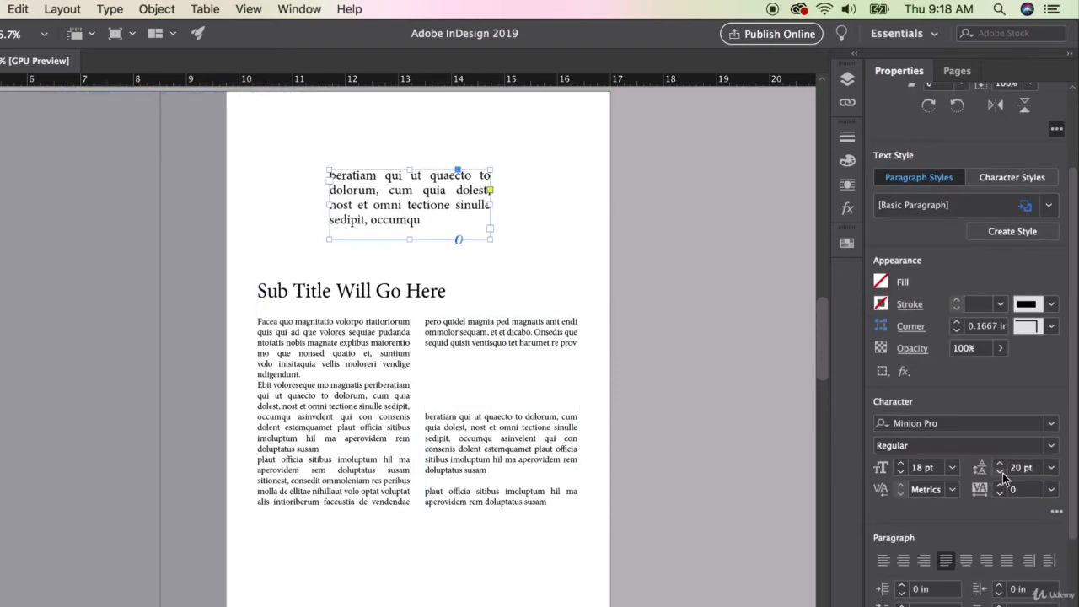
pyautogui.click(672, 270)
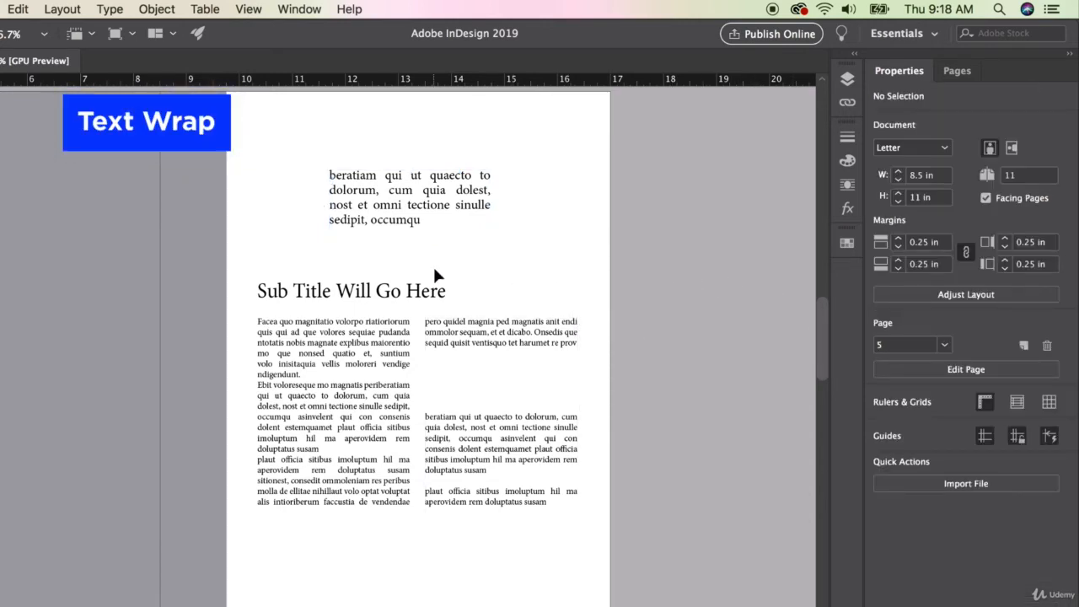
# Reduce the quote text to 15 pt and align its frame with the second column, just above the subtitle's level.
pyautogui.click(403, 202)
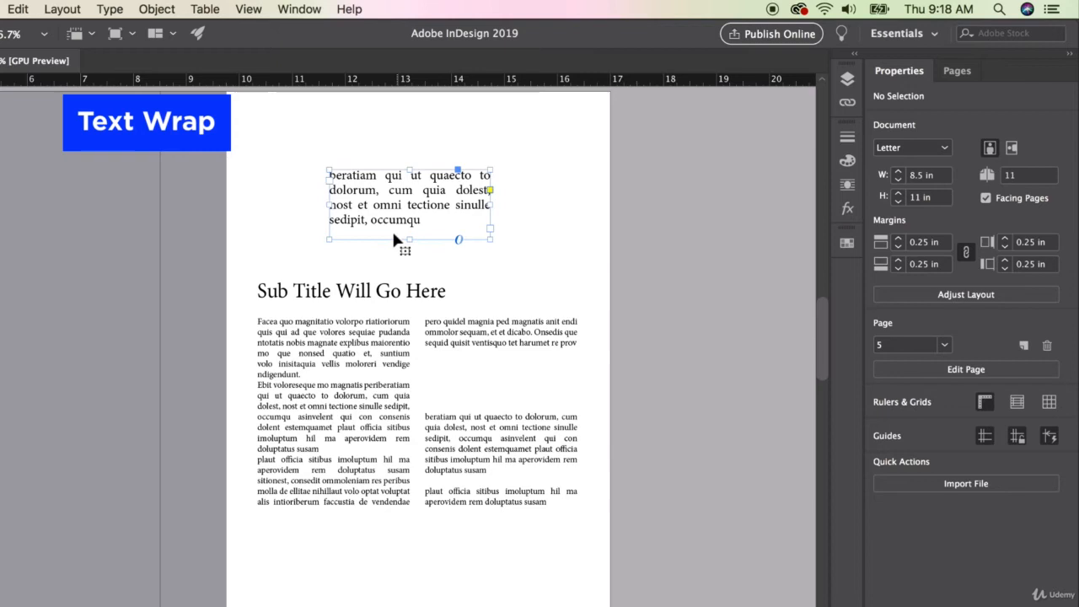
pyautogui.moveTo(403, 205); pyautogui.dragTo(497, 205)
pyautogui.doubleClick(489, 215)
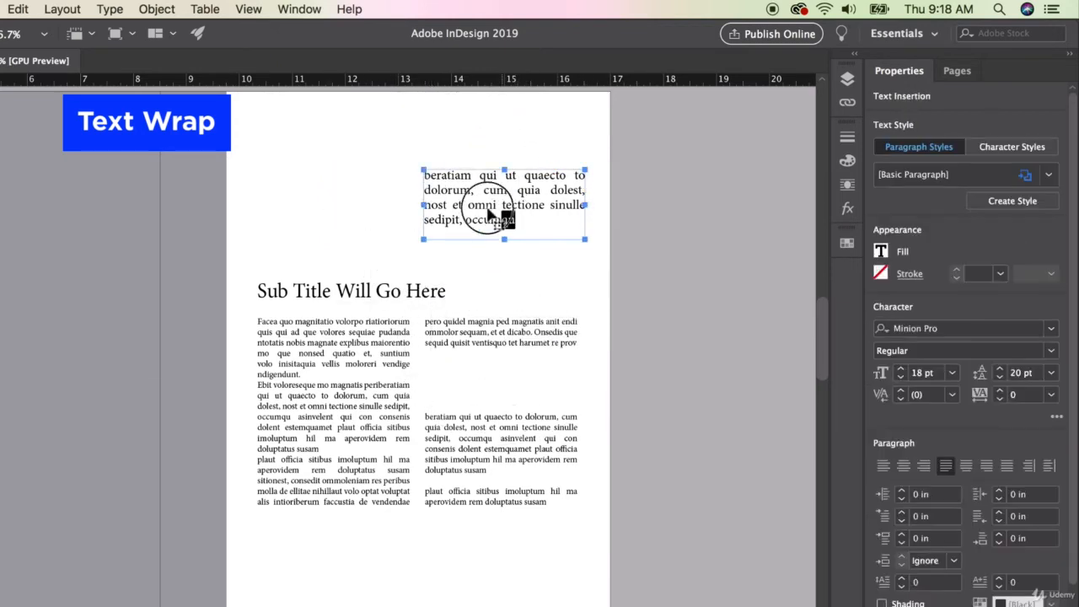
pyautogui.press('super+a')
pyautogui.click(902, 379)
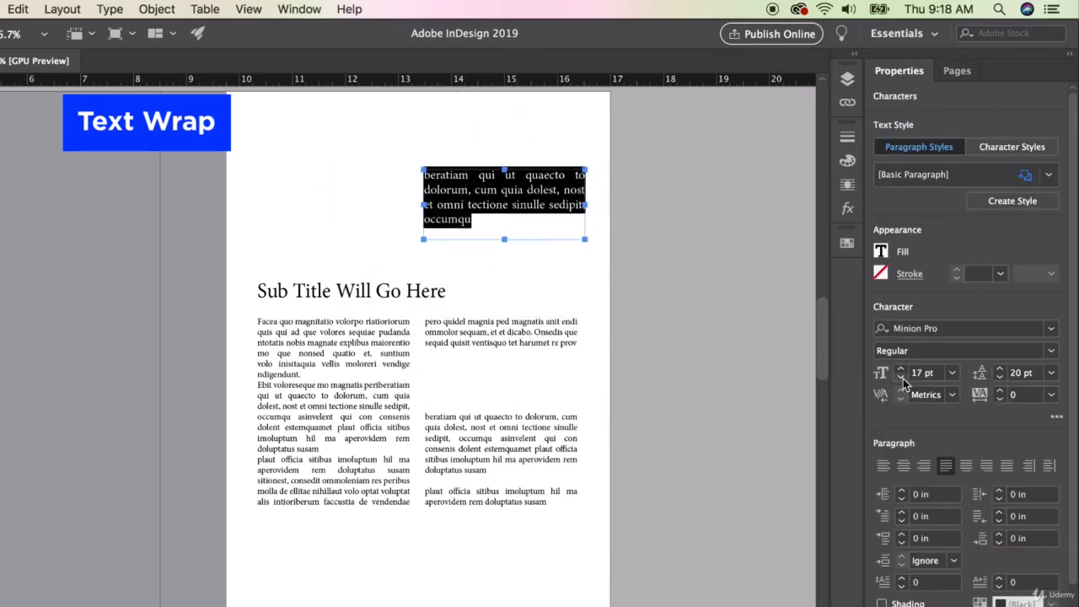
pyautogui.click(902, 379)
pyautogui.click(902, 379)
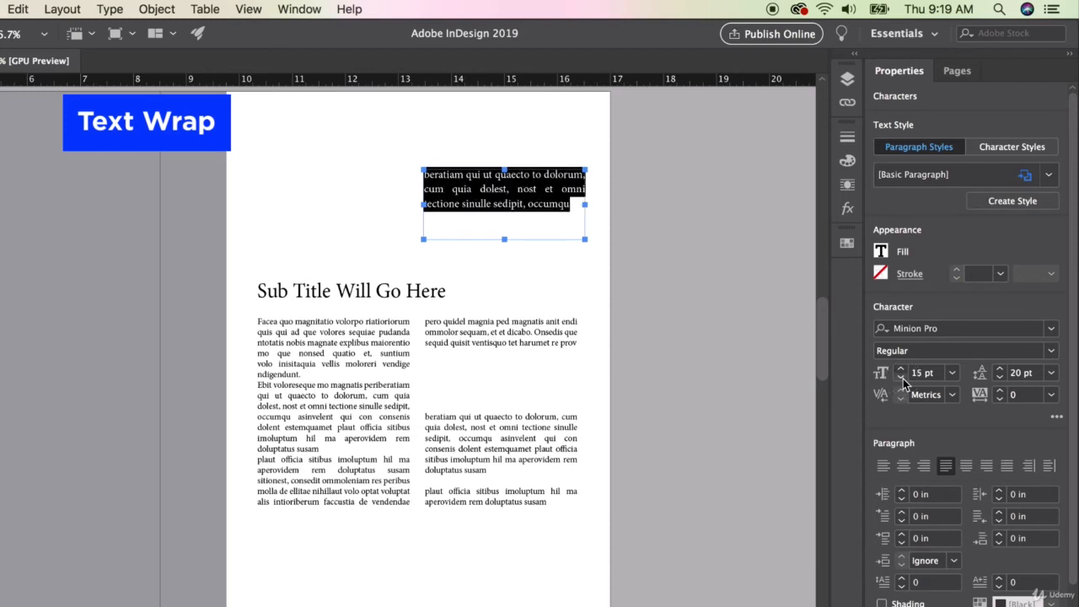
pyautogui.press('Right')
pyautogui.press('Escape')
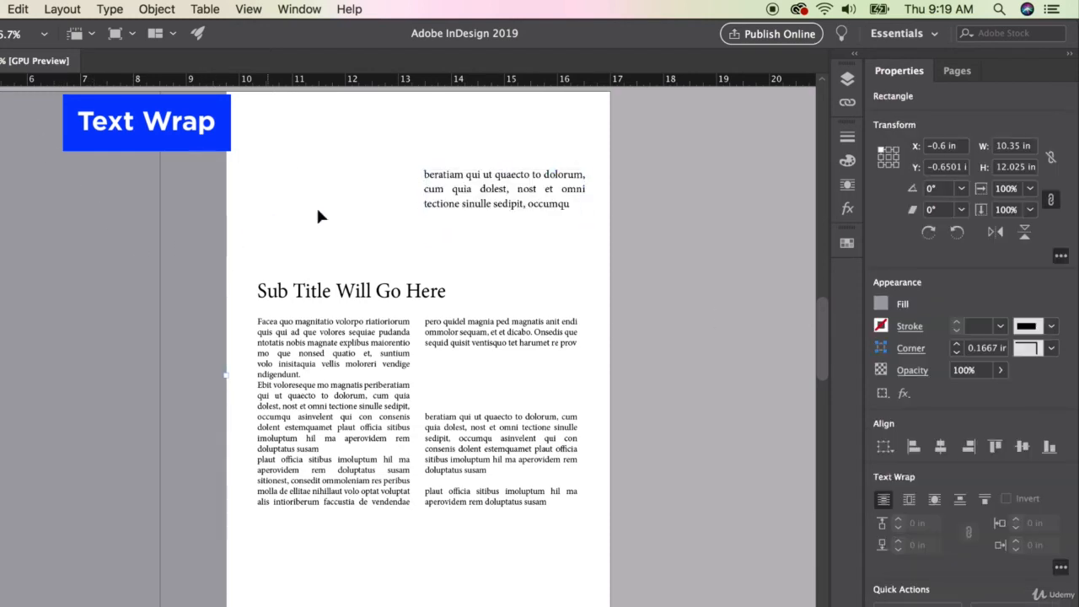
pyautogui.moveTo(465, 208); pyautogui.dragTo(464, 228)
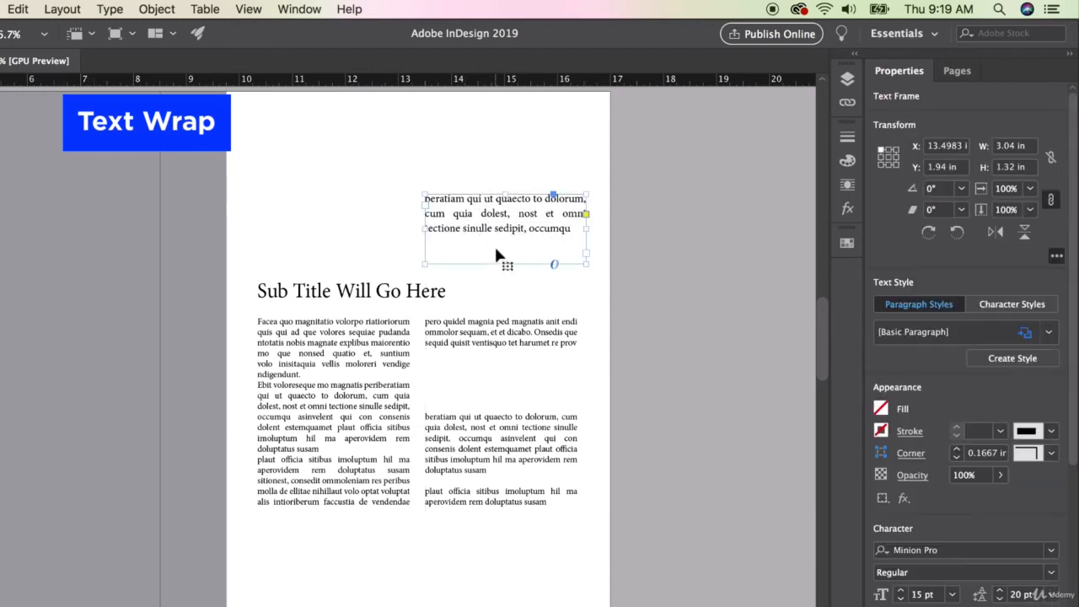
# Delete the blank lines before the "beratiam qui ut quaecto" paragraph in the second column, keeping only one.
pyautogui.doubleClick(432, 416)
pyautogui.moveTo(431, 416); pyautogui.dragTo(428, 345)
pyautogui.press('BackSpace')
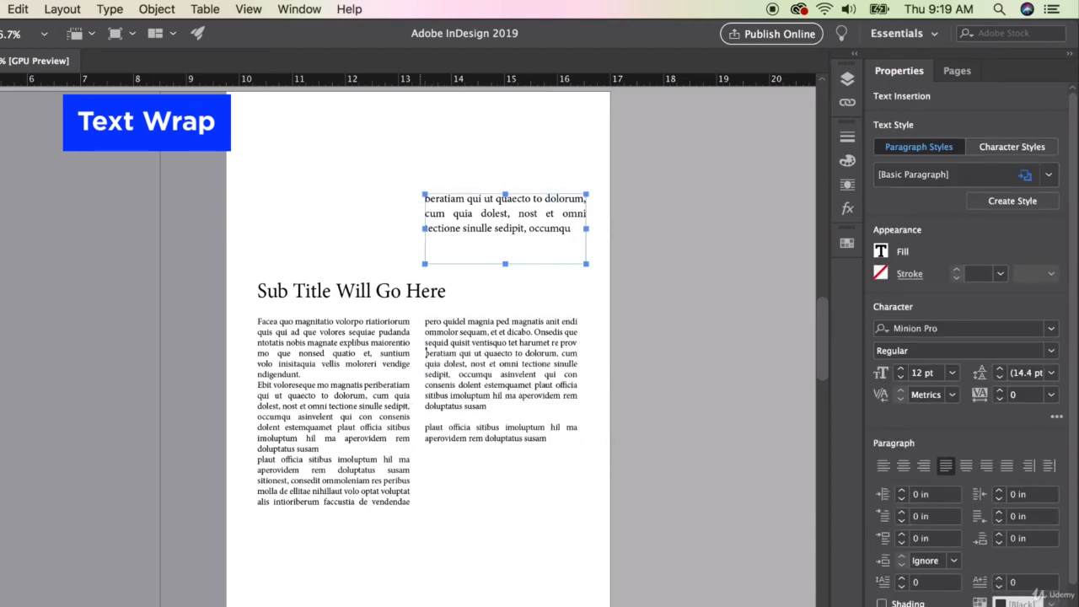
pyautogui.press('BackSpace')
pyautogui.press('Return')
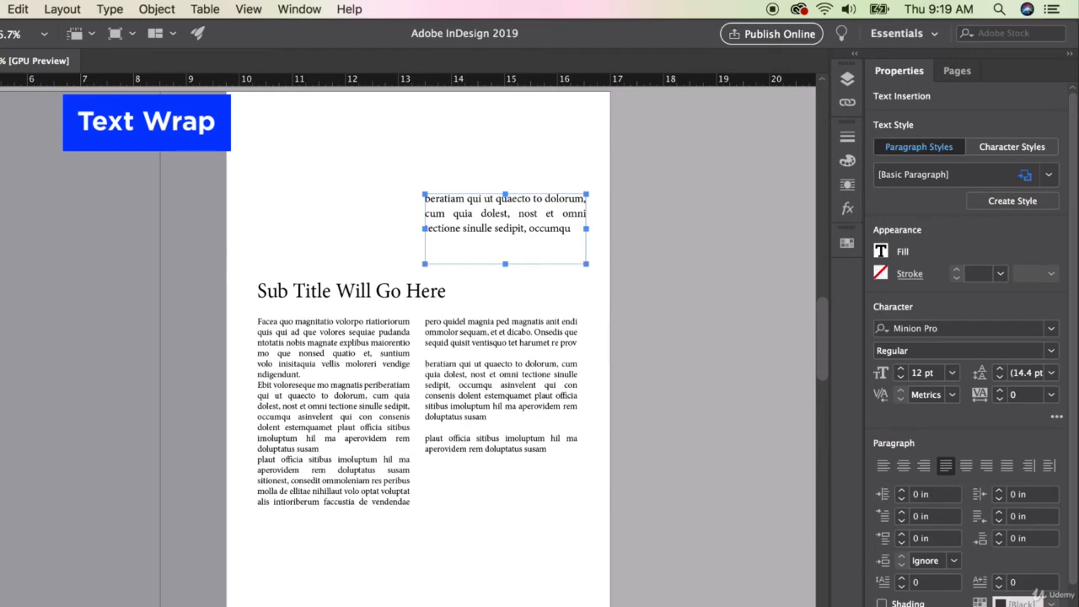
pyautogui.press('Escape')
# Shorten the quote frame to 0.94 in high and move it above the gap between the two columns.
pyautogui.click(491, 246)
pyautogui.moveTo(506, 265); pyautogui.dragTo(506, 245)
pyautogui.moveTo(456, 221); pyautogui.dragTo(403, 237)
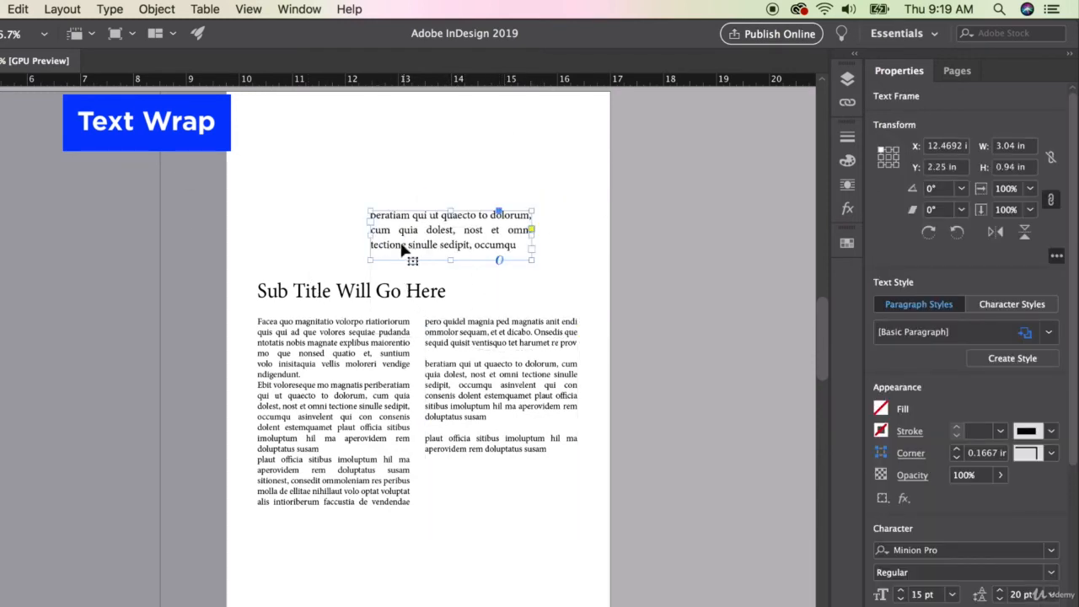
# Apply a wrap around object shape to the quote frame and place it before the second column's "beratiam qui ut quaecto" paragraph.
pyautogui.click(848, 187)
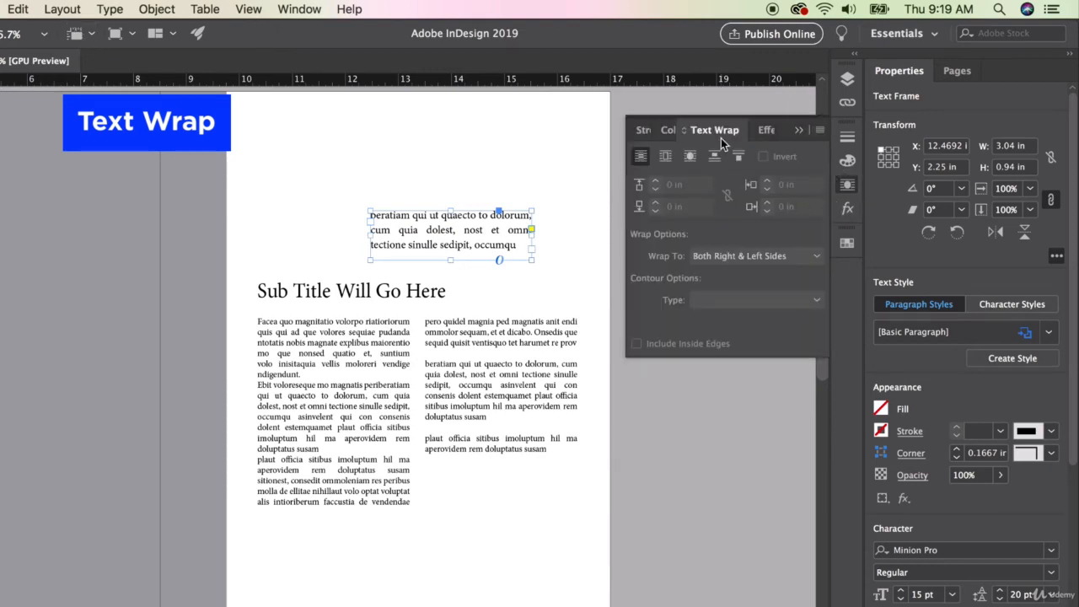
pyautogui.click(300, 9)
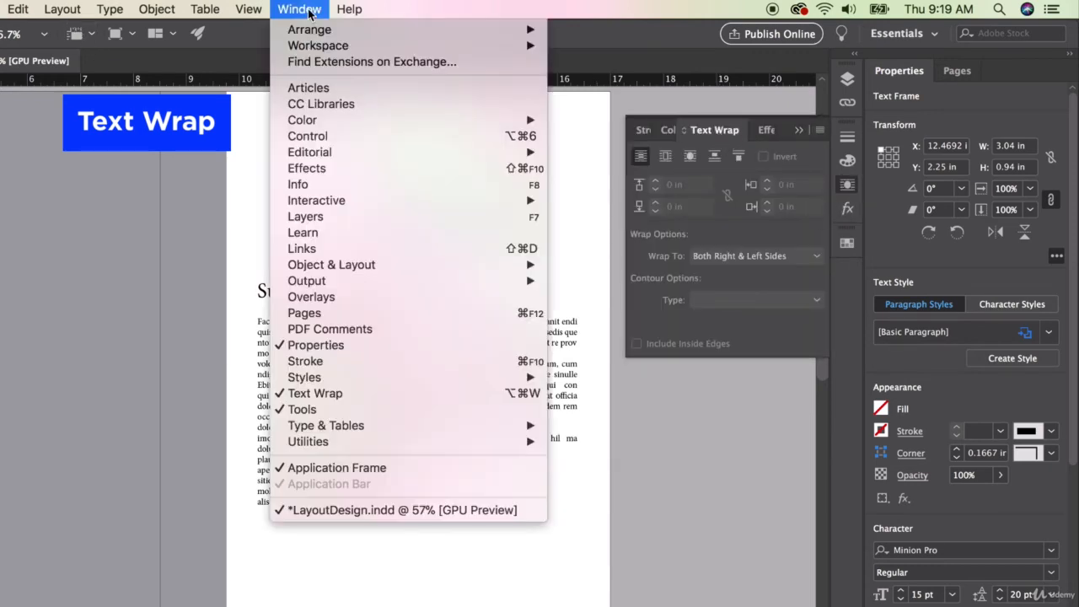
pyautogui.click(298, 5)
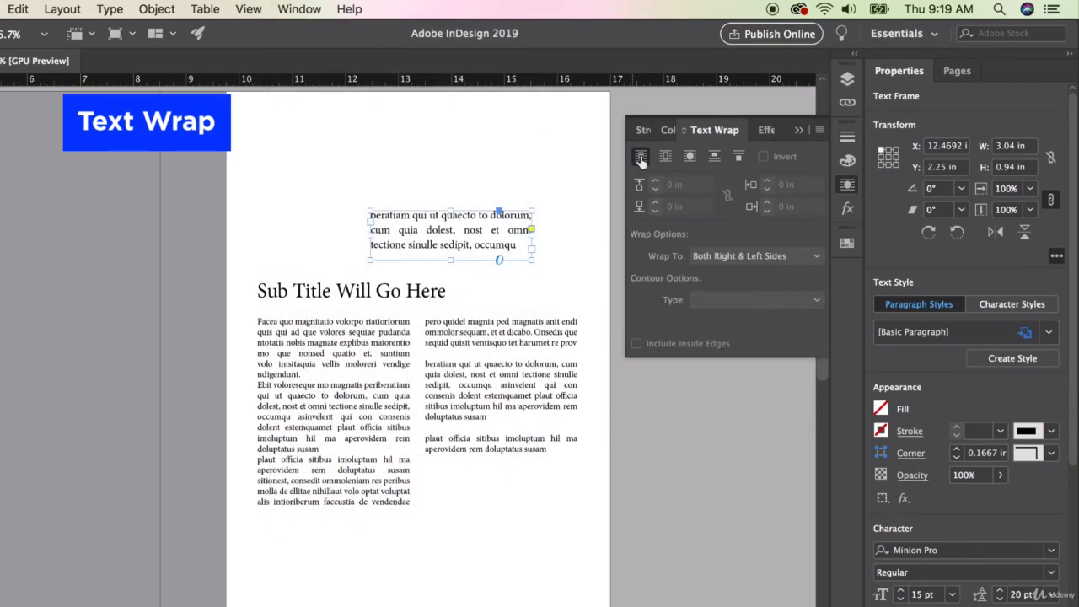
pyautogui.click(689, 159)
pyautogui.moveTo(474, 230); pyautogui.dragTo(495, 386)
pyautogui.click(662, 441)
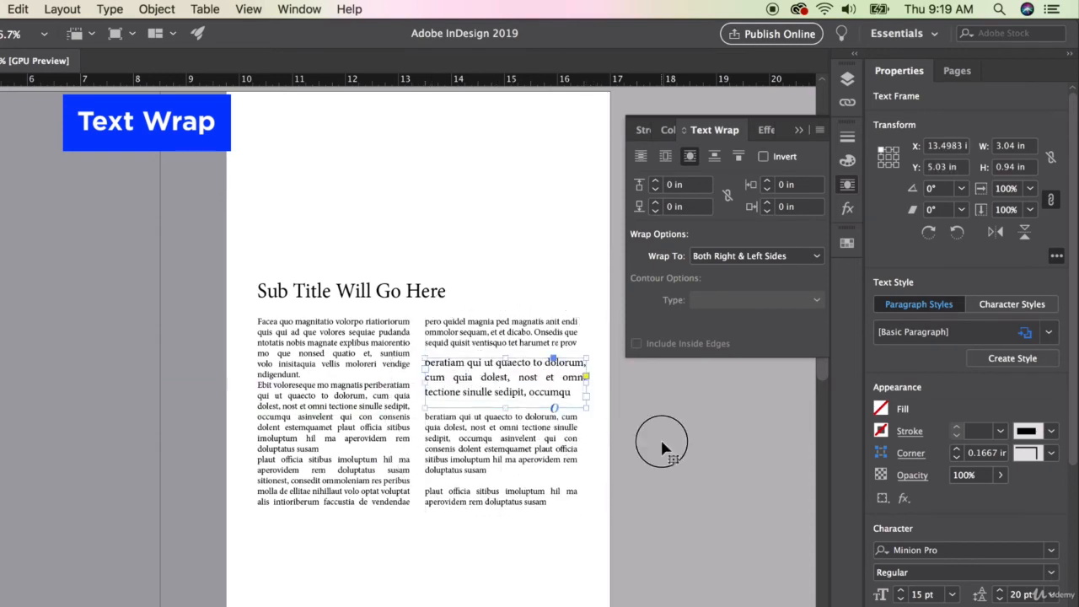
# Narrow the quote frame to 2.875 in so it matches the second column's width.
pyautogui.click(590, 379)
pyautogui.moveTo(588, 377); pyautogui.dragTo(577, 382)
pyautogui.click(609, 424)
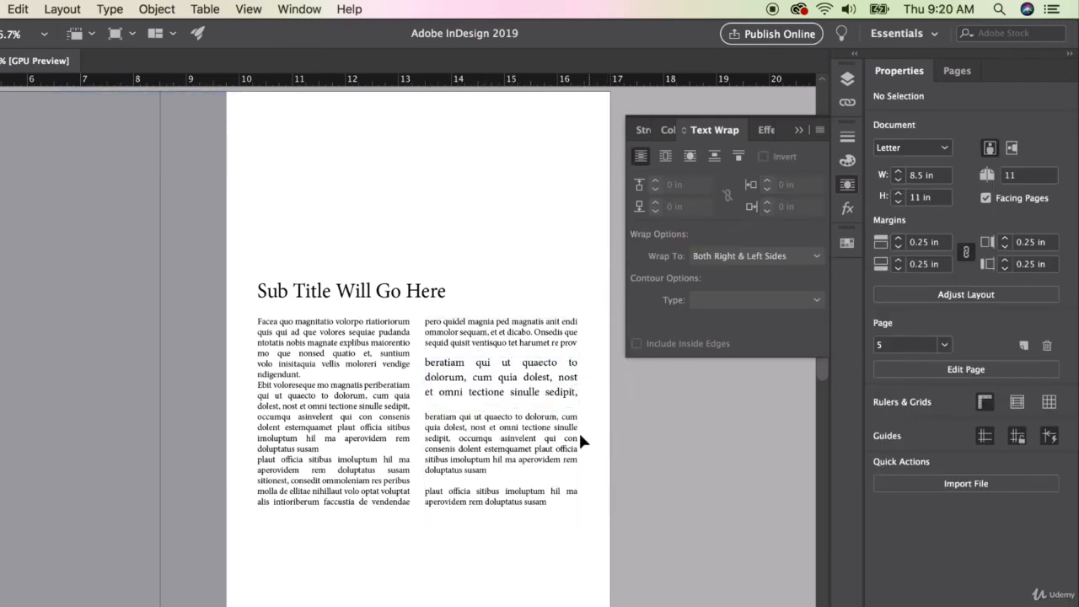
pyautogui.moveTo(514, 380)
pyautogui.mouseDown()
pyautogui.moveTo(511, 411)
pyautogui.moveTo(515, 393)
pyautogui.mouseUp()
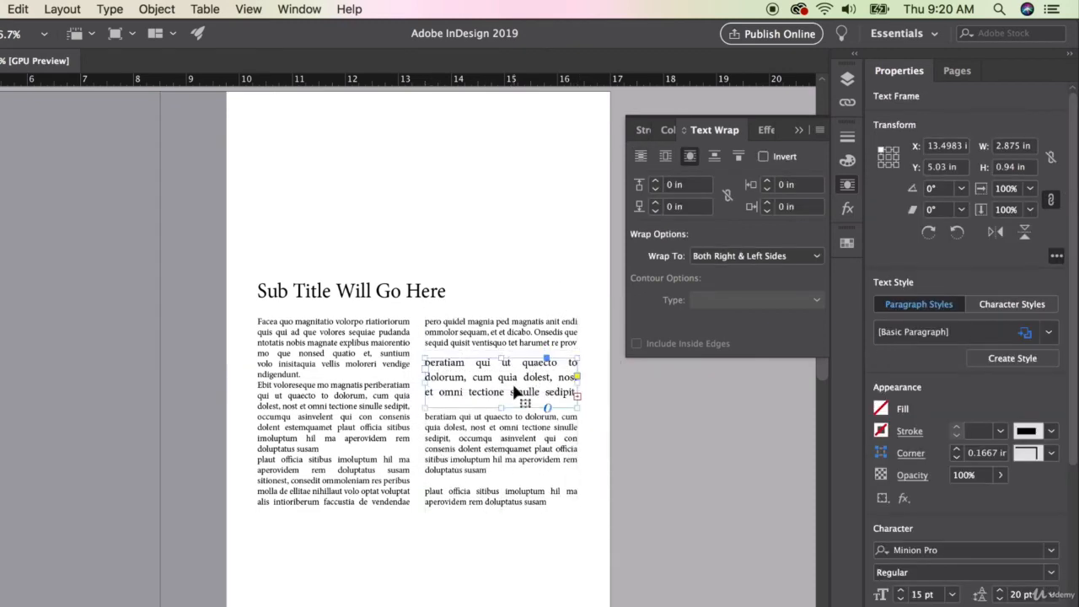
pyautogui.click(664, 420)
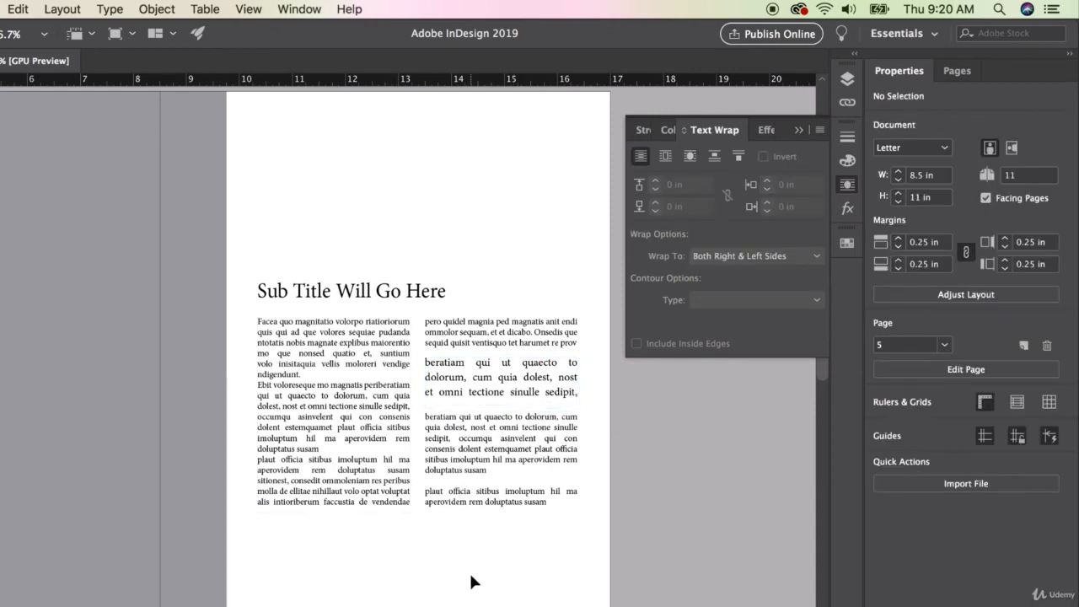
# Examine the whole spread, comparing the image placeholder with the empty space above the subtitle.
pyautogui.hscroll(1, 470, 580)
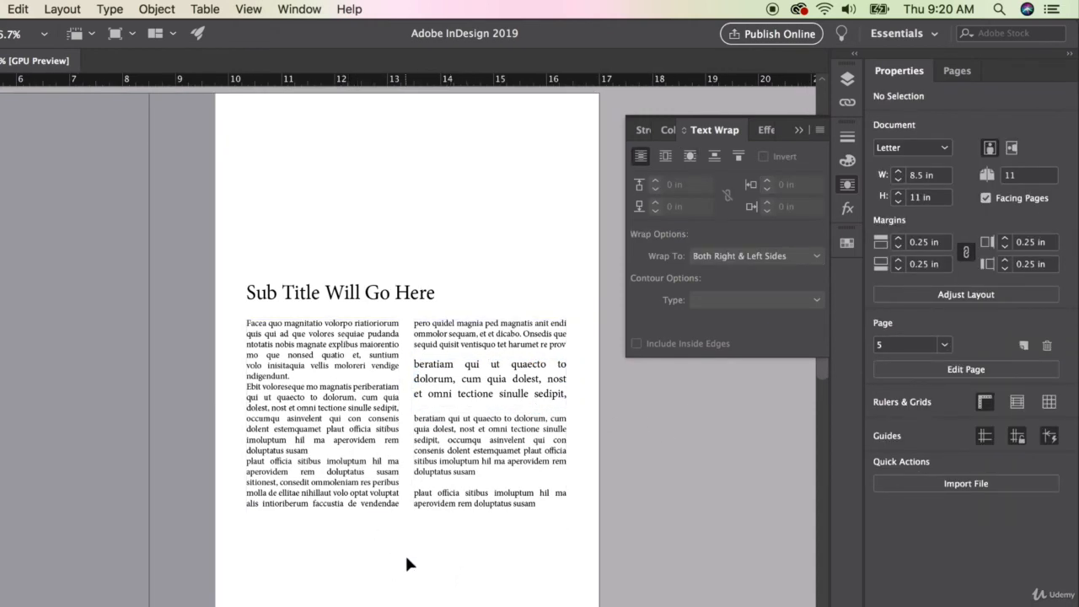
pyautogui.scroll(-3, 404, 552)
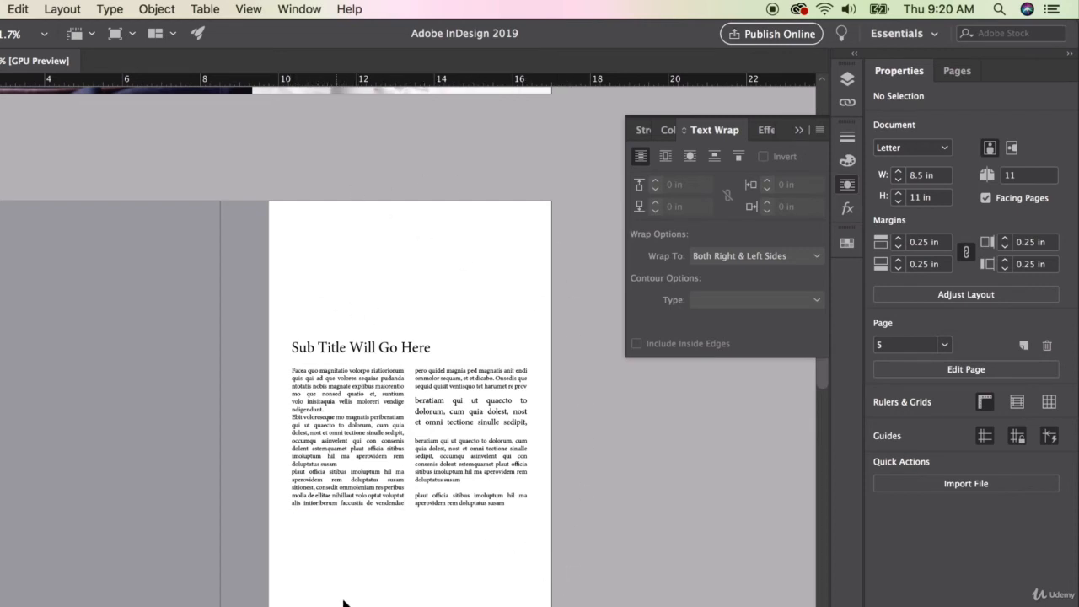
pyautogui.click(84, 384)
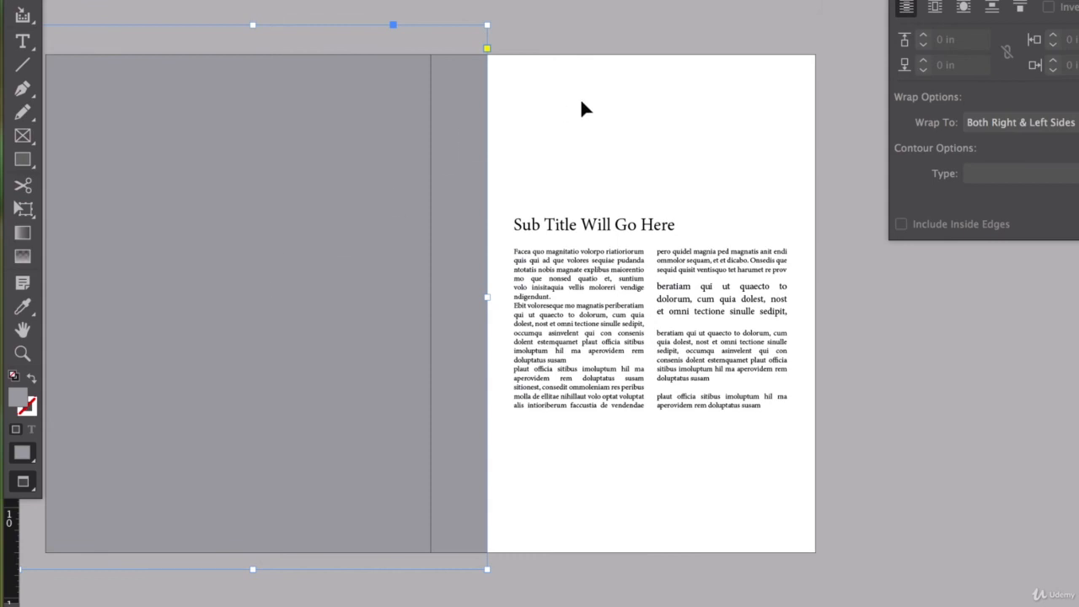
pyautogui.click(636, 116)
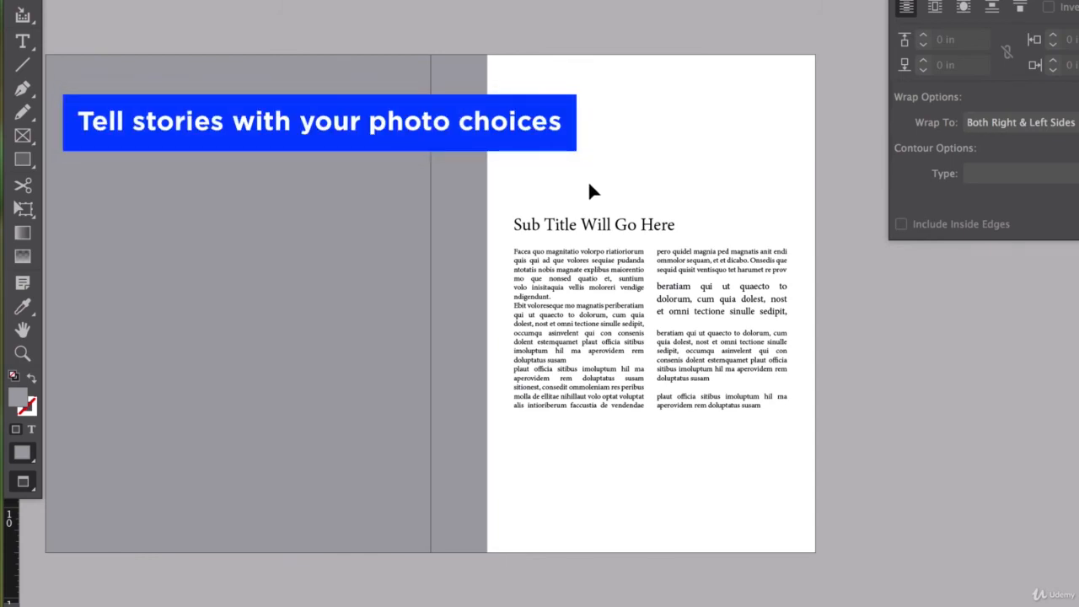
pyautogui.click(475, 265)
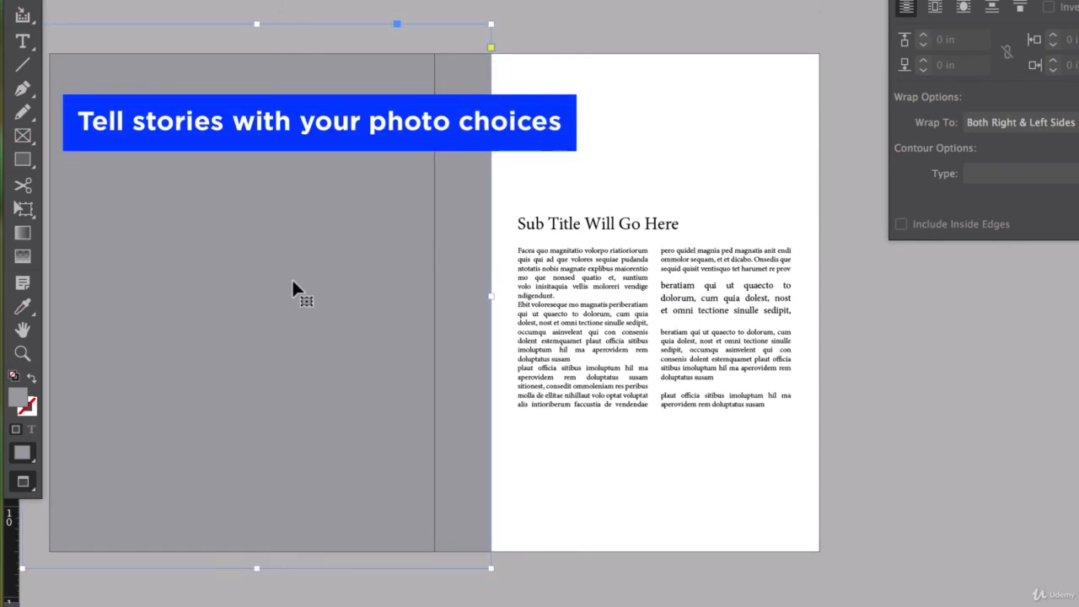
pyautogui.click(647, 130)
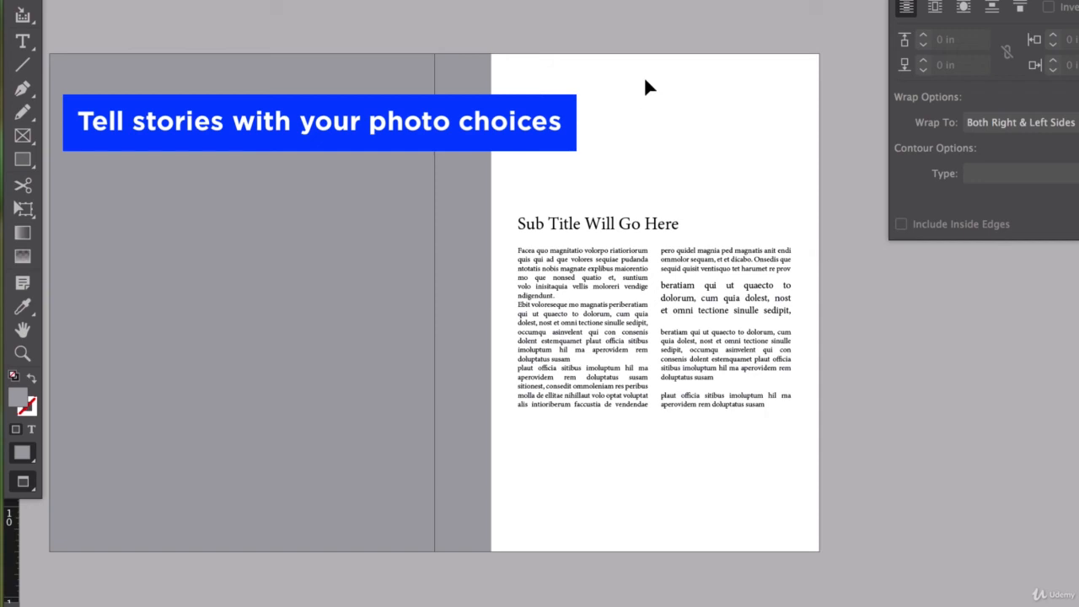
pyautogui.click(386, 155)
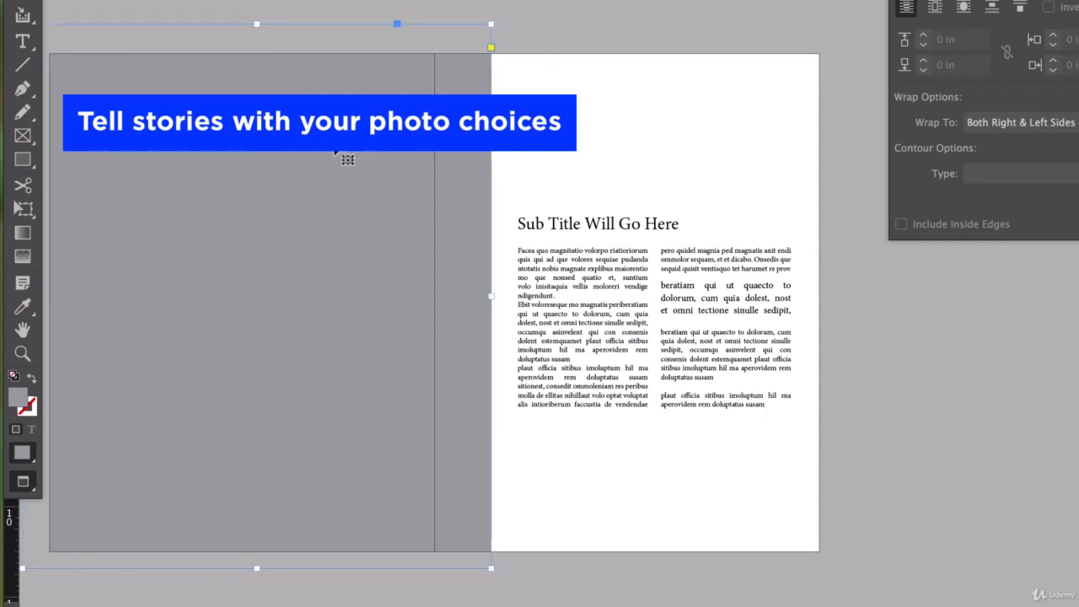
pyautogui.click(648, 143)
pyautogui.hscroll(-3, 647, 143)
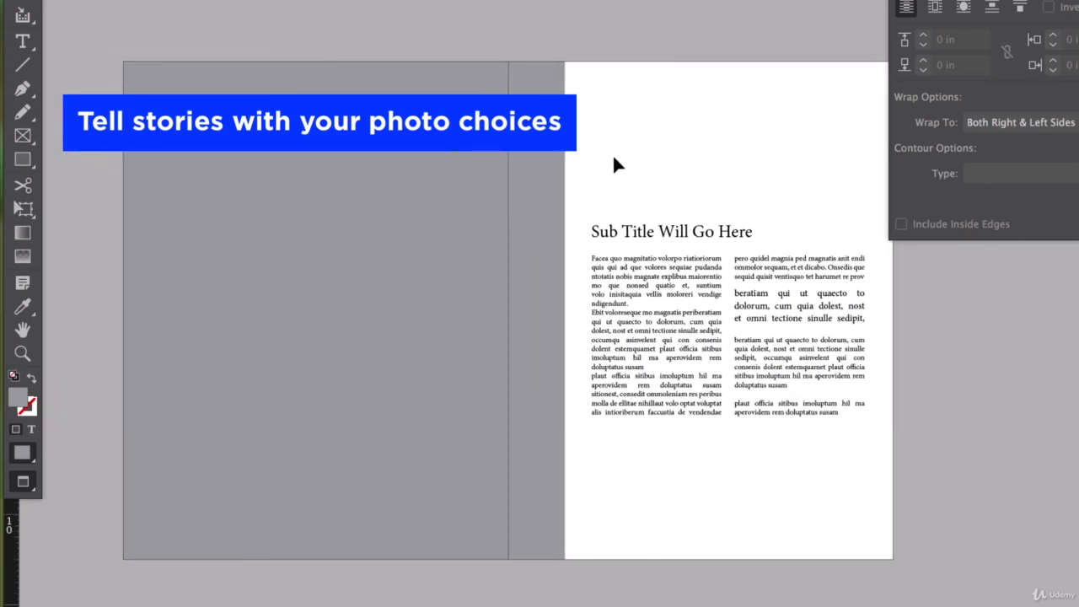
# Duplicate the subtitle frame onto the upper part of the grey image placeholder.
pyautogui.click(626, 235)
pyautogui.moveTo(626, 241); pyautogui.dragTo(336, 211)
pyautogui.scroll(4, 333, 284)
pyautogui.scroll(-5, 331, 287)
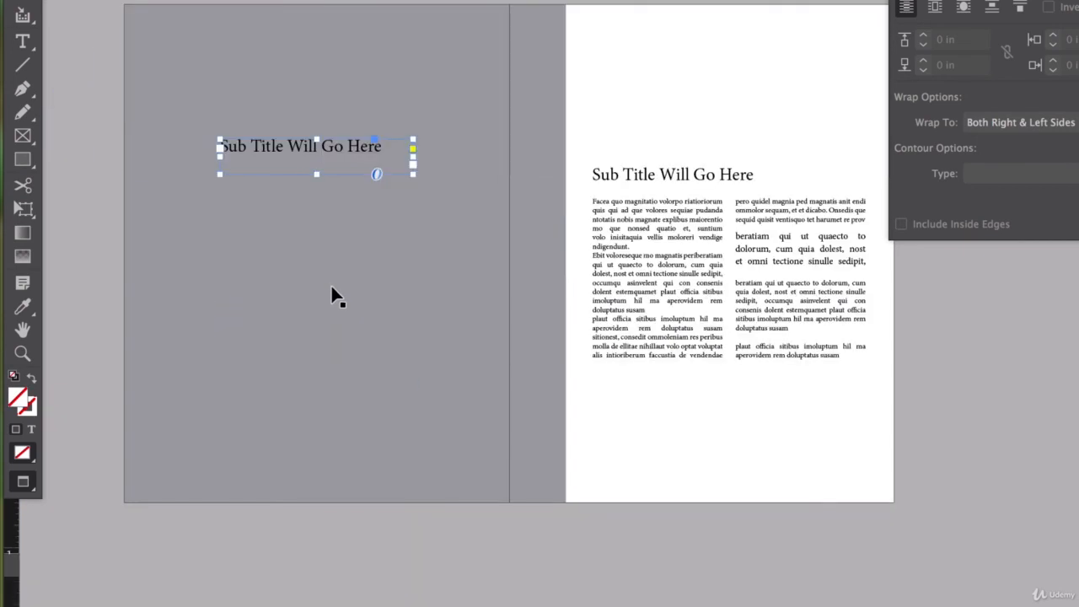
pyautogui.scroll(2, 274, 228)
pyautogui.scroll(1, 284, 199)
# Replace the duplicated subtitle's text with "How to make the" and shrink its frame around the line.
pyautogui.doubleClick(288, 156)
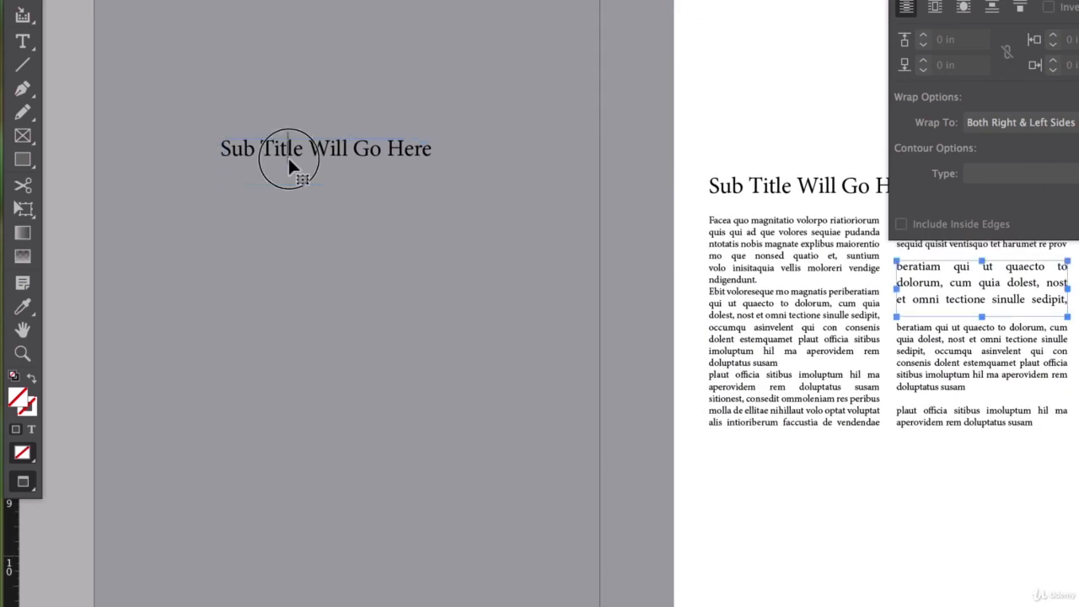
pyautogui.hotkey('ctrl', 'a')
pyautogui.write('How to make the')
pyautogui.press('Escape')
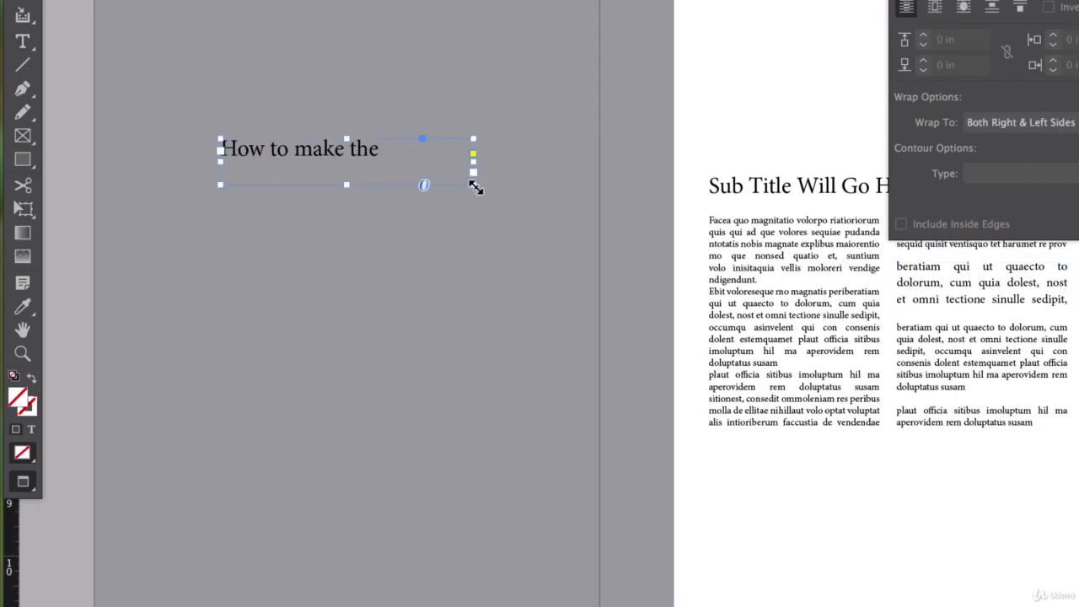
pyautogui.moveTo(475, 183); pyautogui.dragTo(432, 167)
# Duplicate the title frame for the lines "Perfect" and "Pancake" and stack them closely below "How to make the".
pyautogui.moveTo(349, 157); pyautogui.dragTo(342, 217)
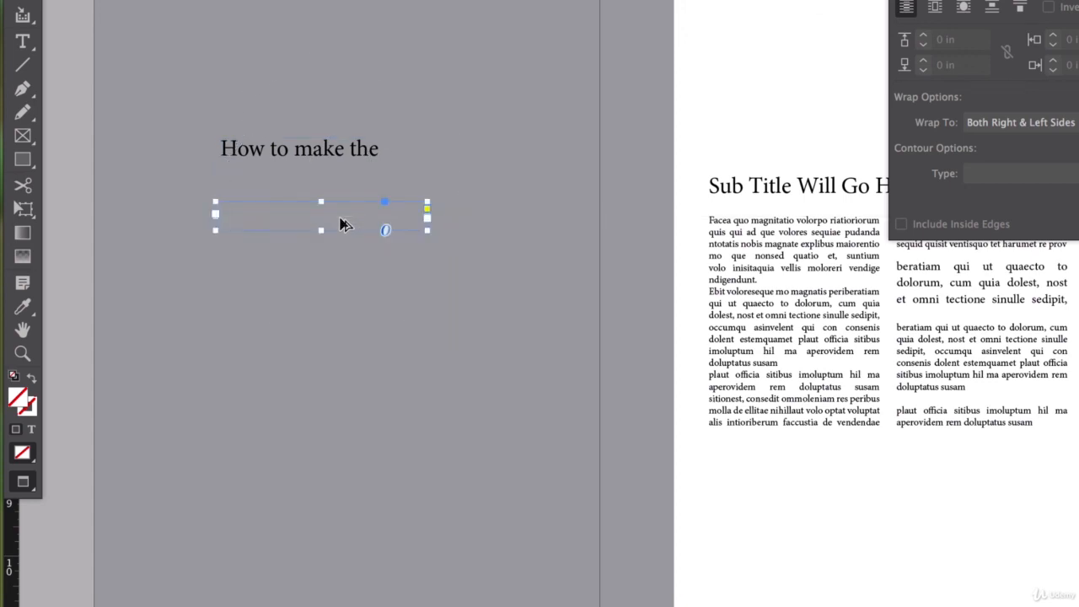
pyautogui.doubleClick(341, 213)
pyautogui.hotkey('ctrl', 'a')
pyautogui.write('Per')
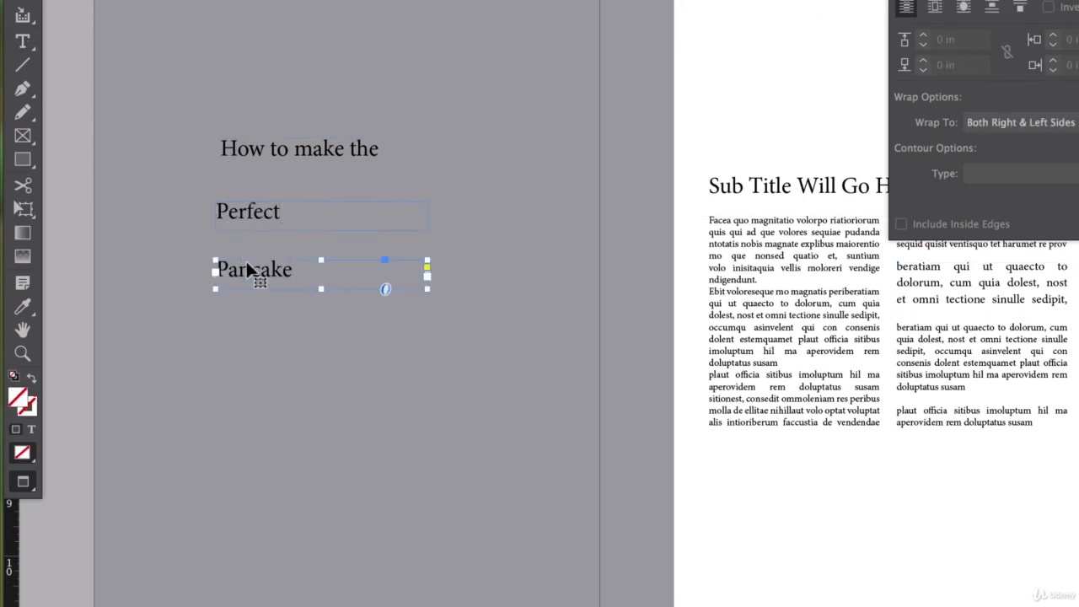
pyautogui.moveTo(251, 269); pyautogui.dragTo(251, 182)
# Turn off preview mode to display the frame edges, margins and bleed guides across the spread.
pyautogui.click(412, 341)
pyautogui.scroll(-2, 446, 355)
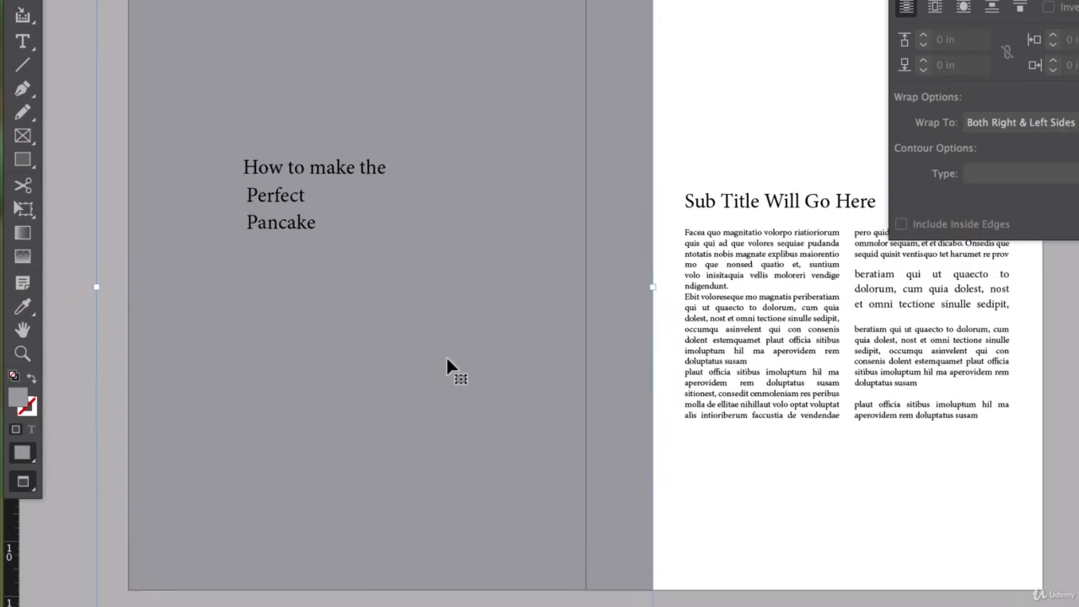
pyautogui.press('w')
pyautogui.hscroll(5, 444, 355)
pyautogui.scroll(-1, 445, 355)
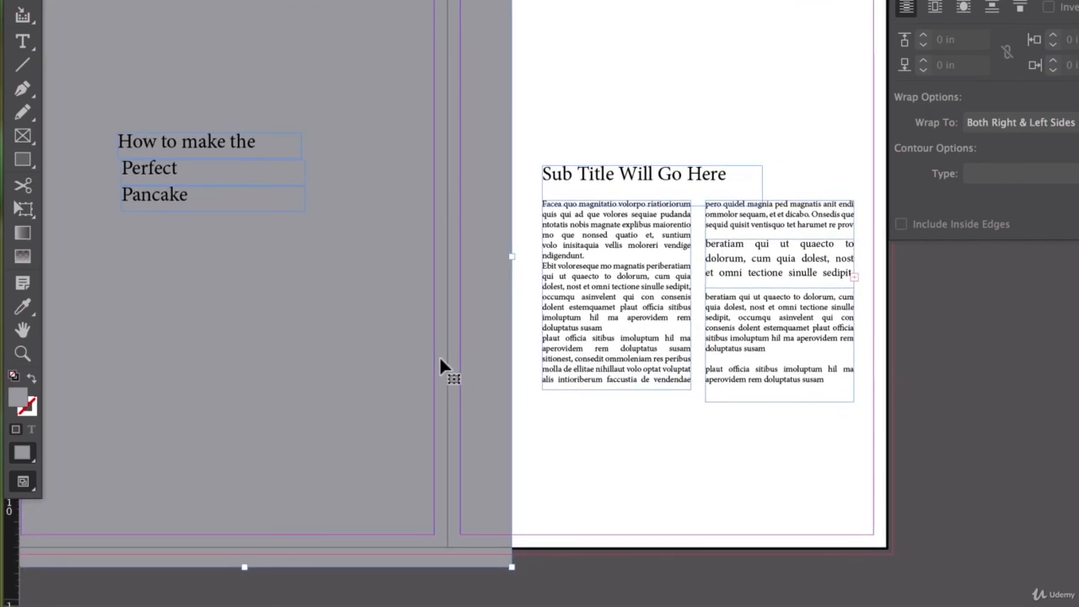
# Duplicate the "How to make the" frame onto the white area above the subtitle and replace its text with "22".
pyautogui.press('w')
pyautogui.click(950, 438)
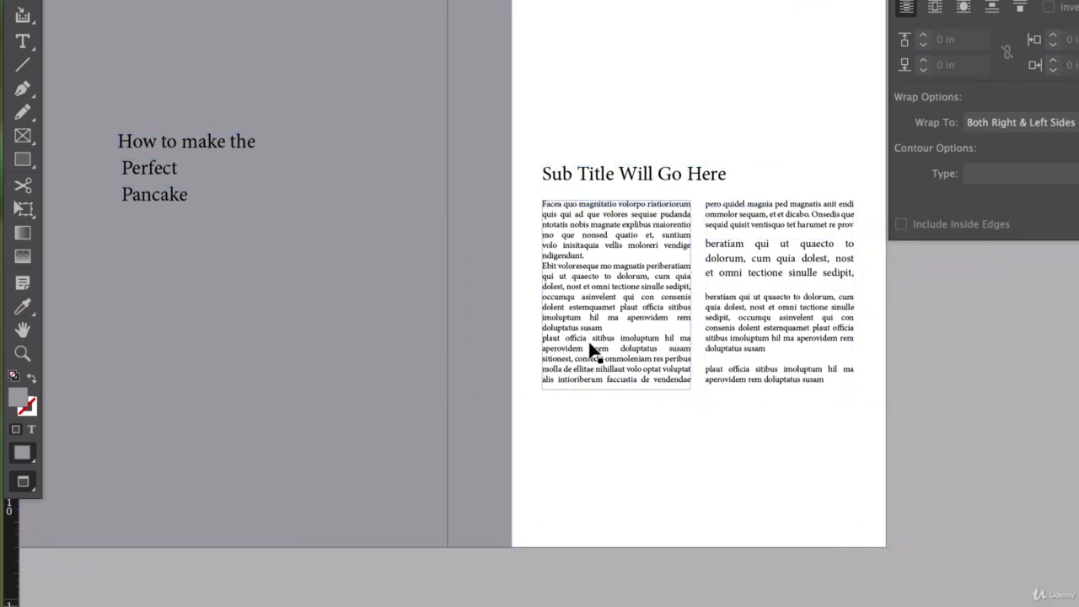
pyautogui.moveTo(179, 144); pyautogui.dragTo(582, 120)
pyautogui.tripleClick(584, 120)
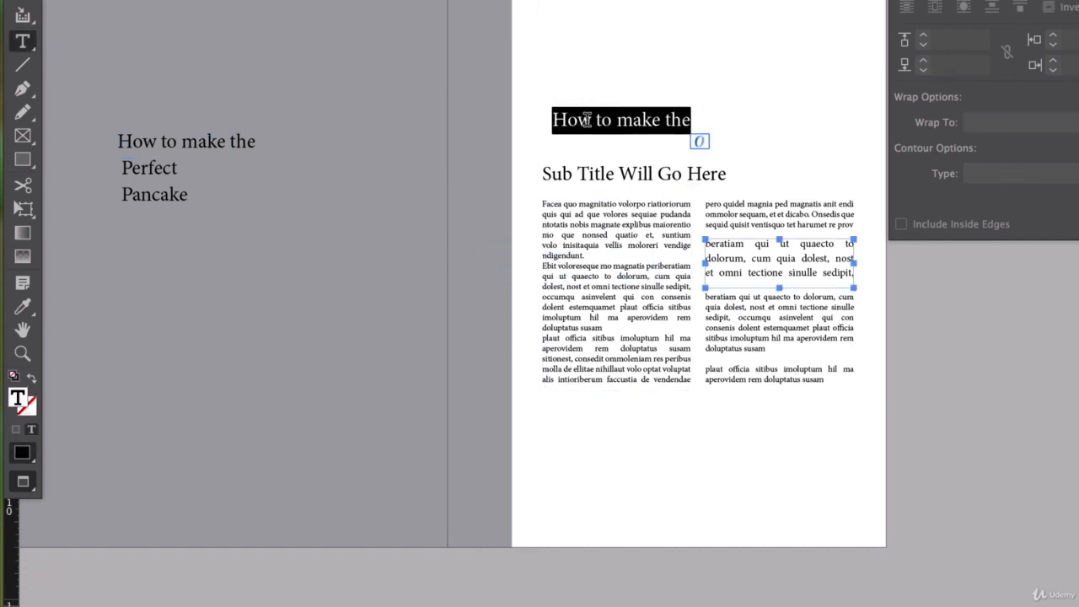
pyautogui.write('22')
pyautogui.press('Escape')
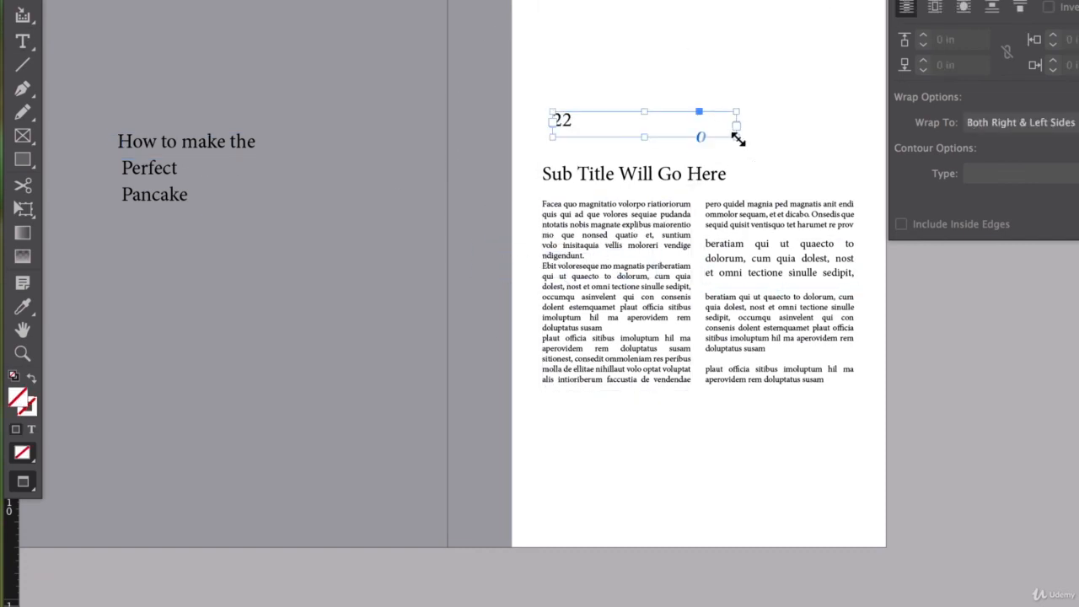
# Fit the page number's frame tightly around "22" and reduce its text to about the body text size.
pyautogui.doubleClick(738, 139)
pyautogui.click(587, 71)
pyautogui.click(563, 123)
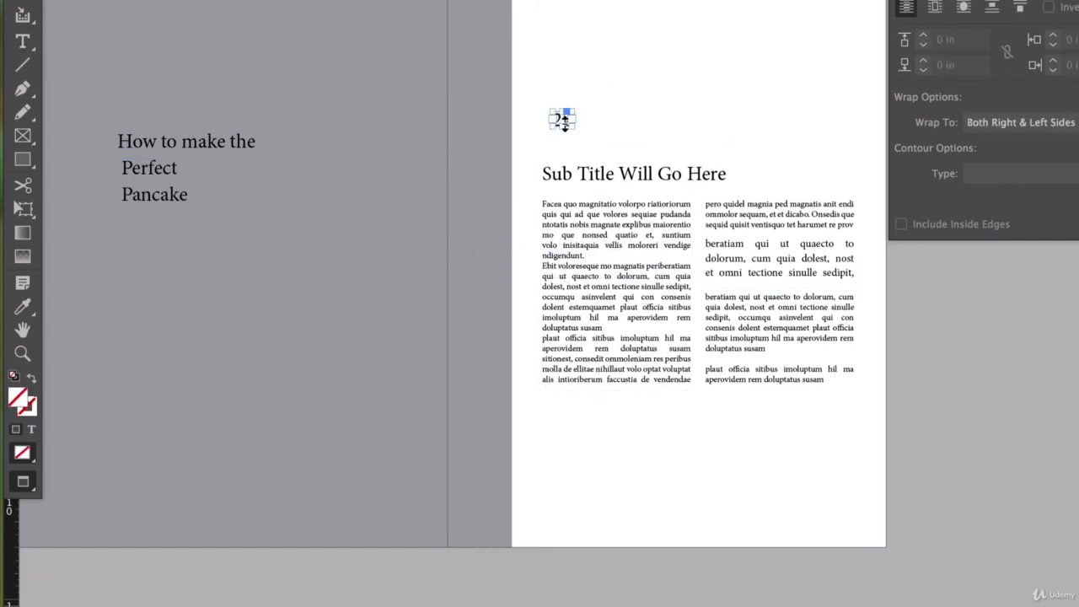
pyautogui.tripleClick(561, 119)
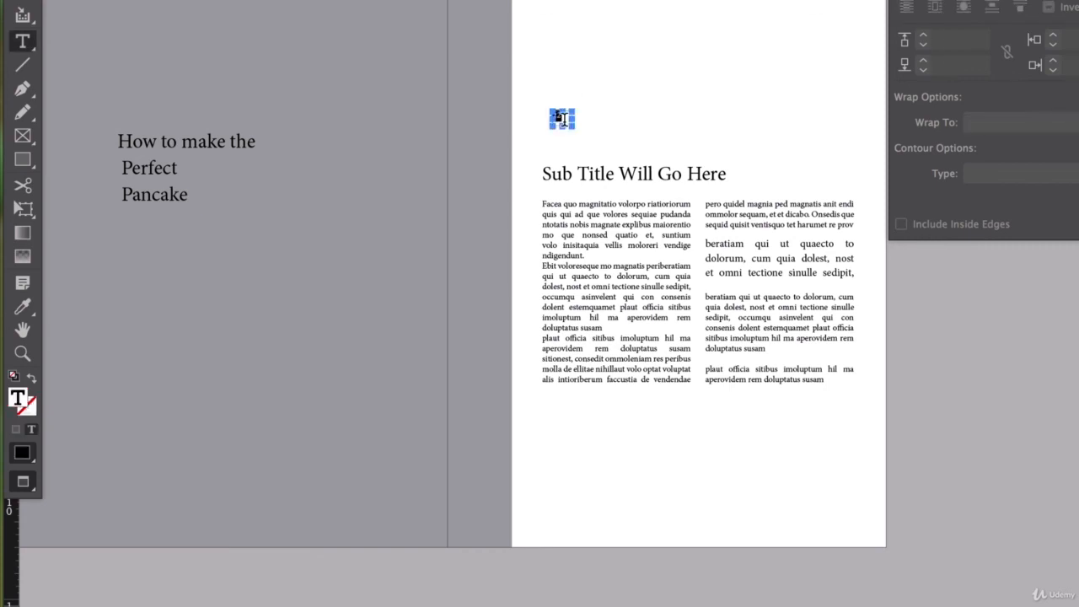
pyautogui.press('Escape')
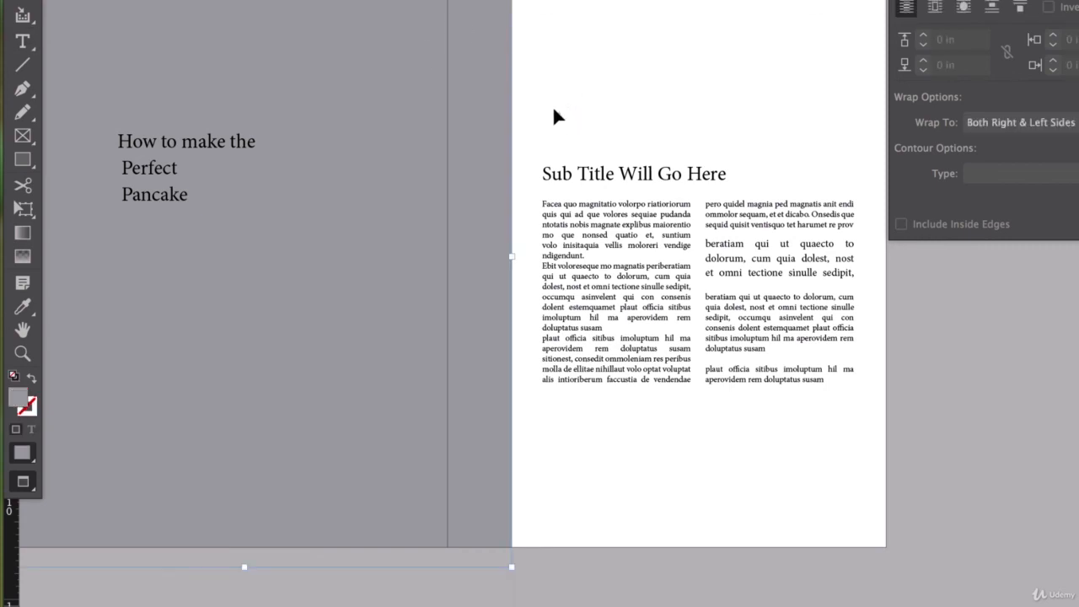
# Move the "22" frame into the lower outer margin corner of the right-hand page.
pyautogui.click(812, 436)
pyautogui.moveTo(811, 428); pyautogui.dragTo(858, 520)
pyautogui.scroll(3, 883, 538)
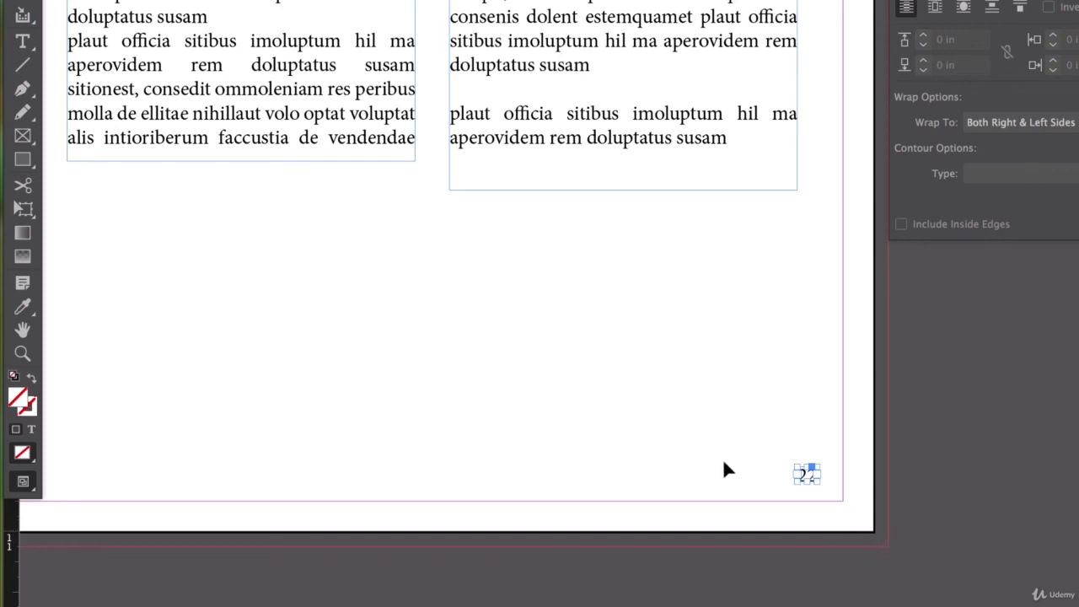
pyautogui.moveTo(792, 479); pyautogui.dragTo(832, 504)
# Paste a copy of the "22" page number and align it to the lower outer margin corner of the left-hand page.
pyautogui.hscroll(-15, 565, 428)
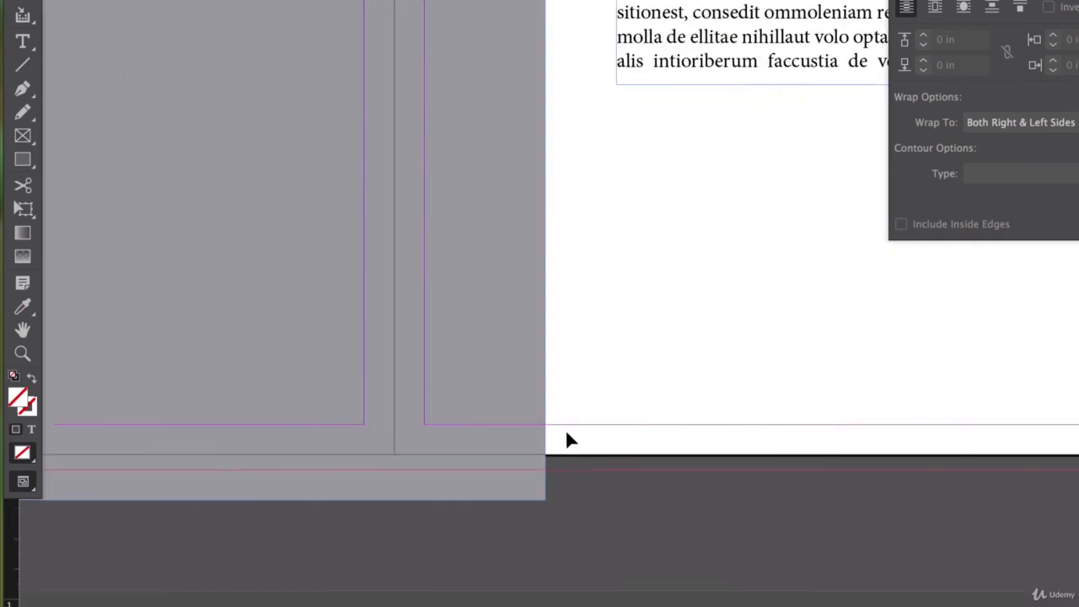
pyautogui.press('super+v')
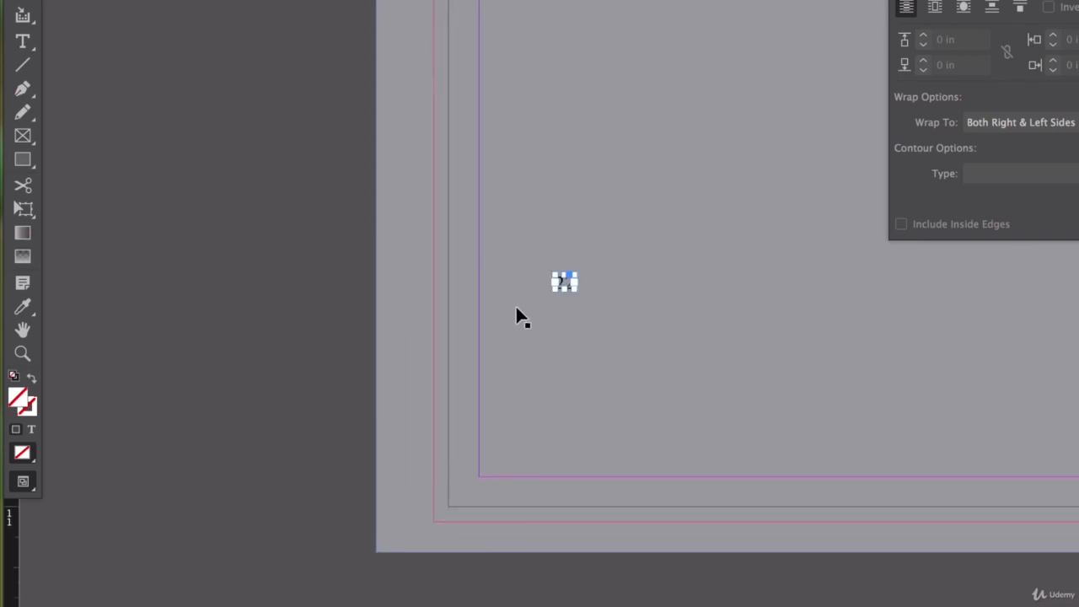
pyautogui.moveTo(564, 295); pyautogui.dragTo(491, 470)
pyautogui.click(314, 363)
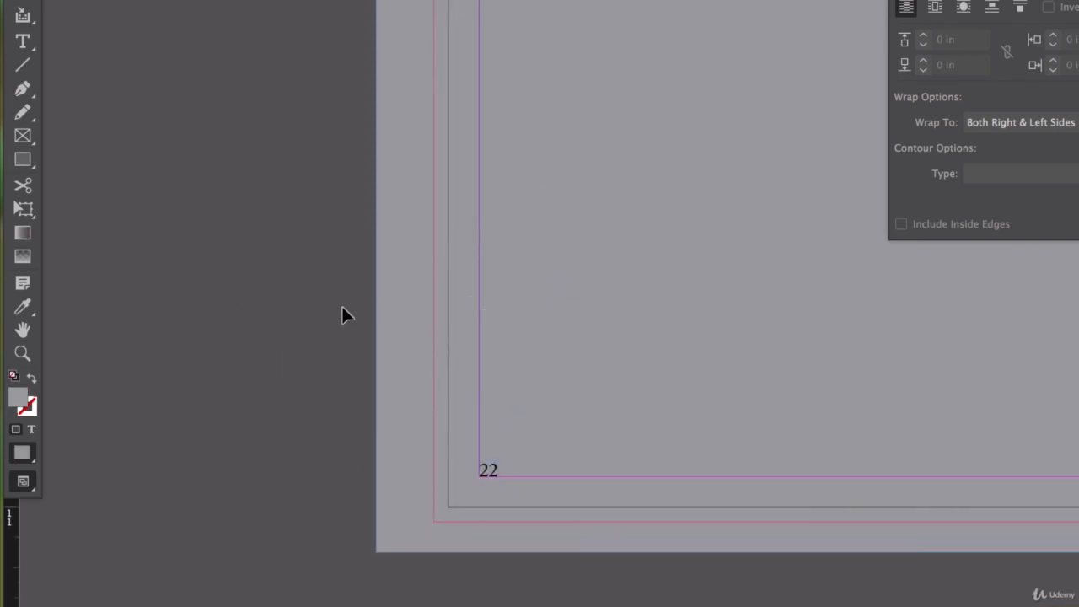
# Examine the whole spread, checking the placement of the title, text columns and both page numbers.
pyautogui.scroll(-2, 342, 308)
pyautogui.scroll(4, 343, 308)
pyautogui.hscroll(5, 342, 308)
pyautogui.scroll(-2, 342, 308)
pyautogui.hscroll(3, 342, 308)
pyautogui.scroll(2, 343, 308)
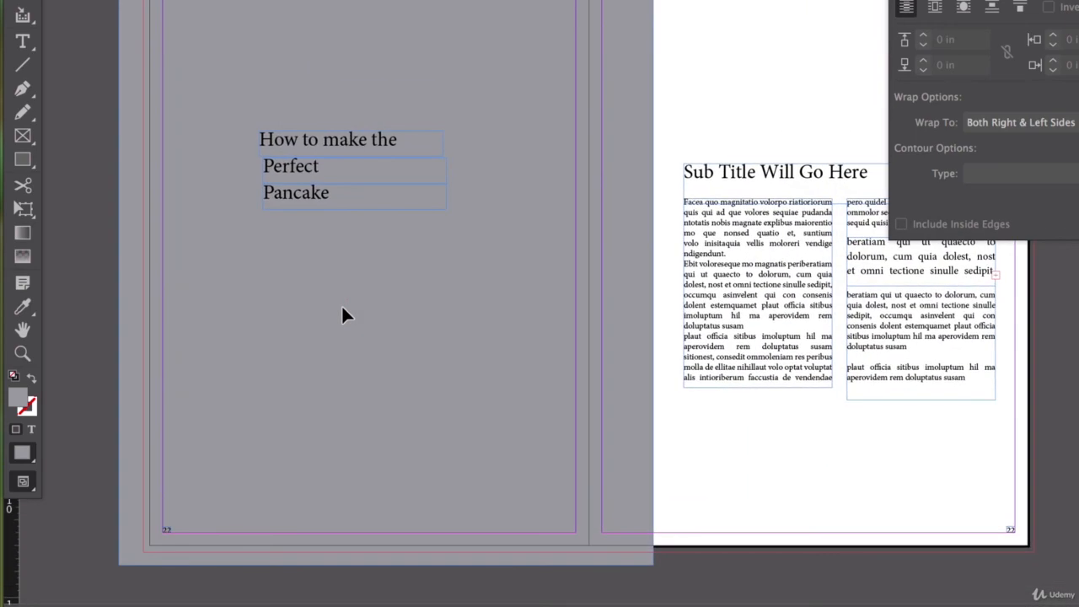
pyautogui.hscroll(2, 342, 314)
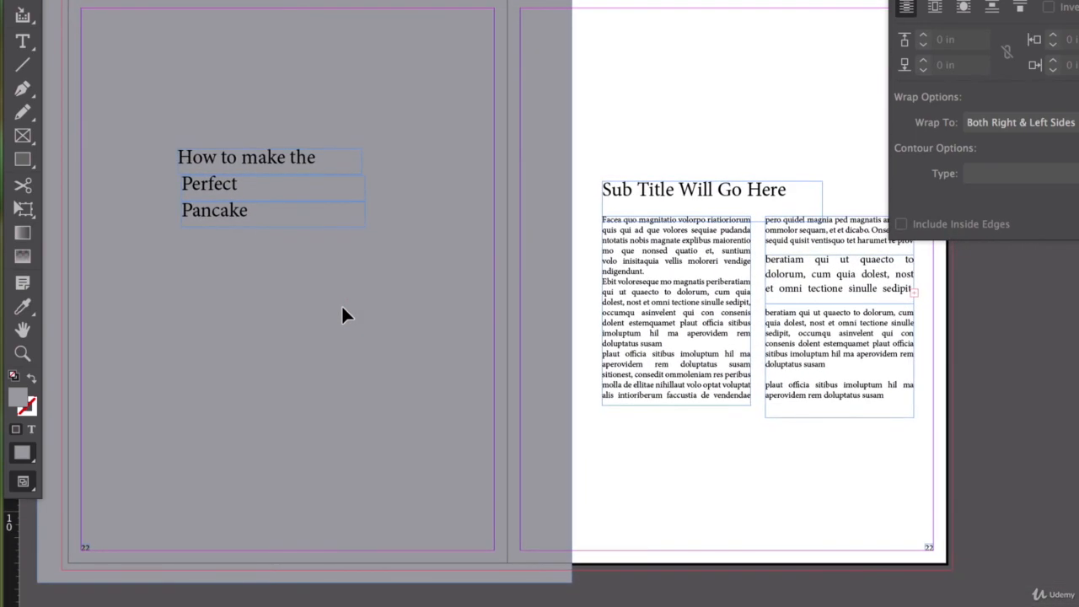
pyautogui.scroll(-1, 341, 306)
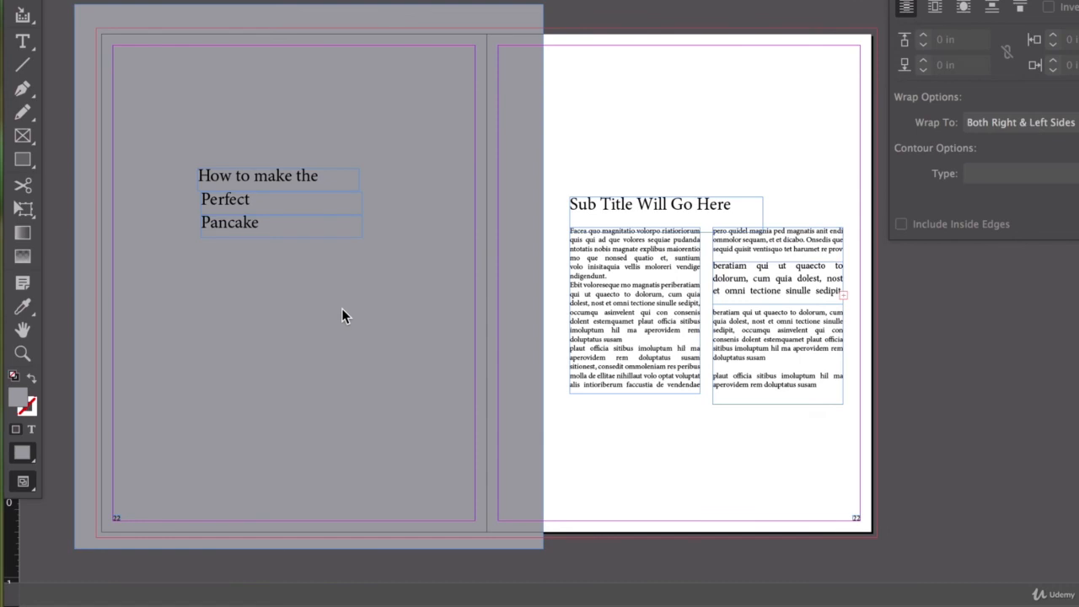